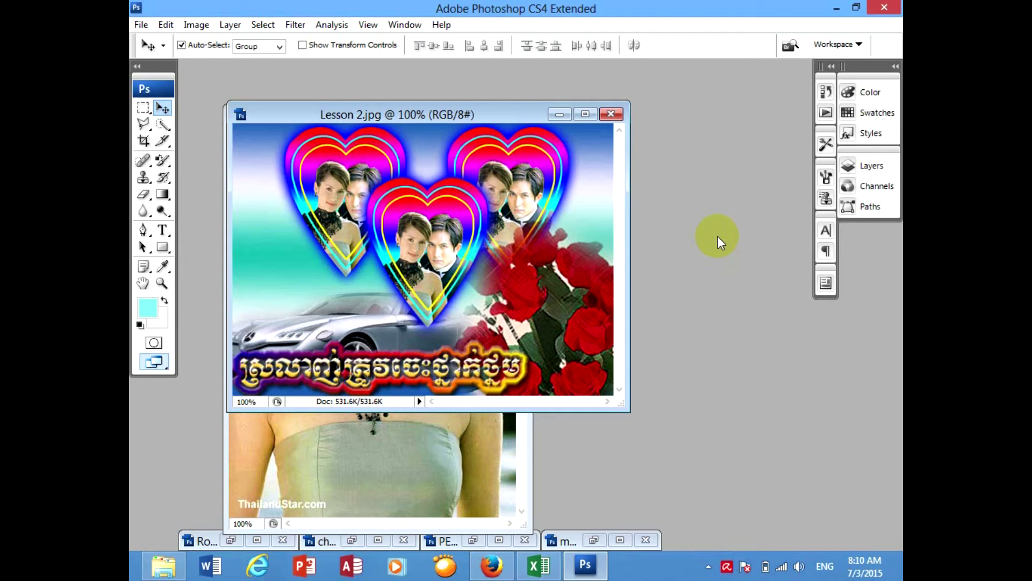
Duplicate the Lesson 2 poster as 'Lesson 2 copy' and arrange the two windows side by side
{"action": "left_click_drag", "start_coordinate": [458, 118], "coordinate": [496, 114]}
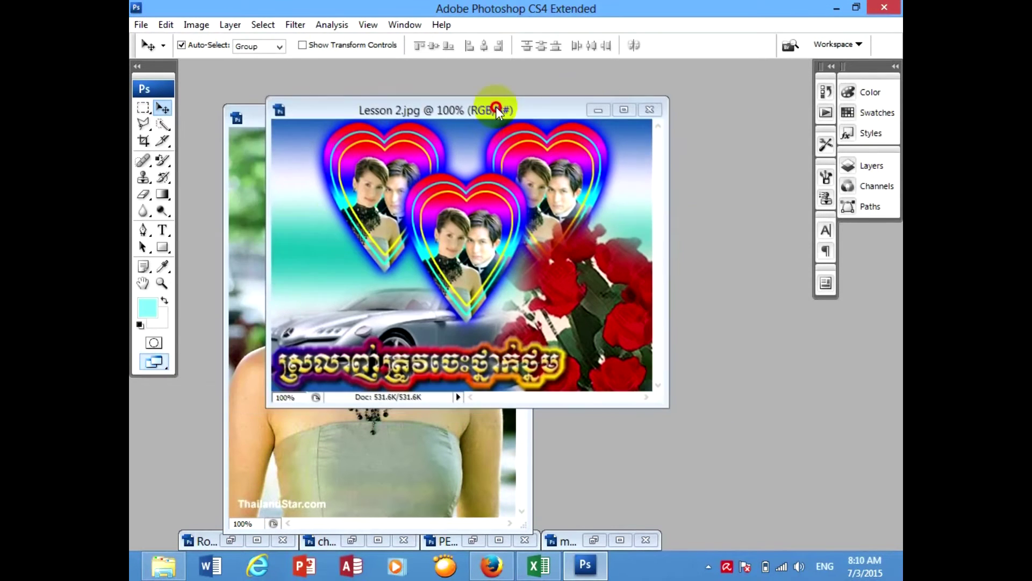
{"action": "right_click", "coordinate": [497, 114]}
{"action": "left_click", "coordinate": [519, 118]}
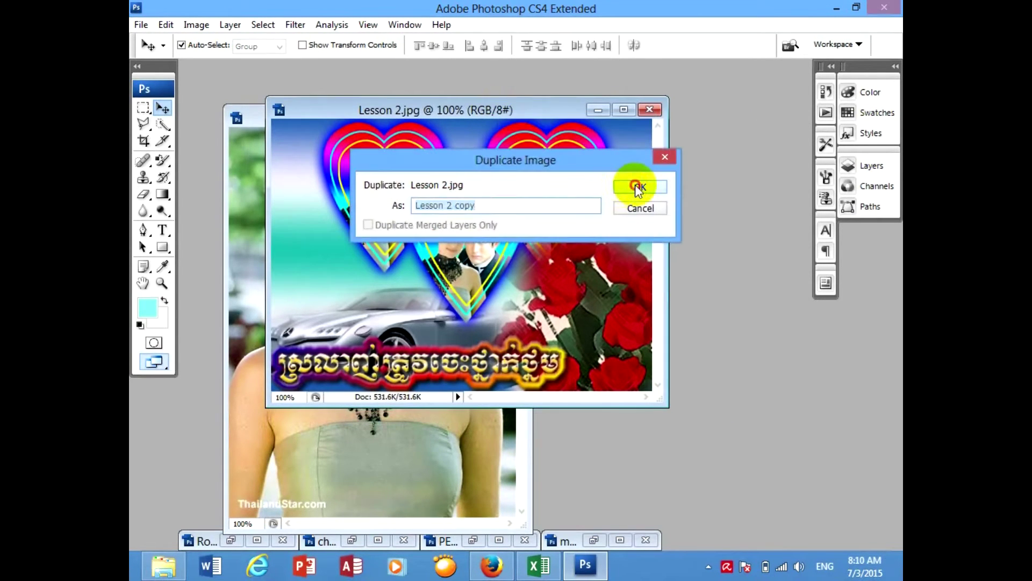
{"action": "left_click", "coordinate": [639, 185]}
{"action": "left_click_drag", "start_coordinate": [316, 154], "coordinate": [514, 189]}
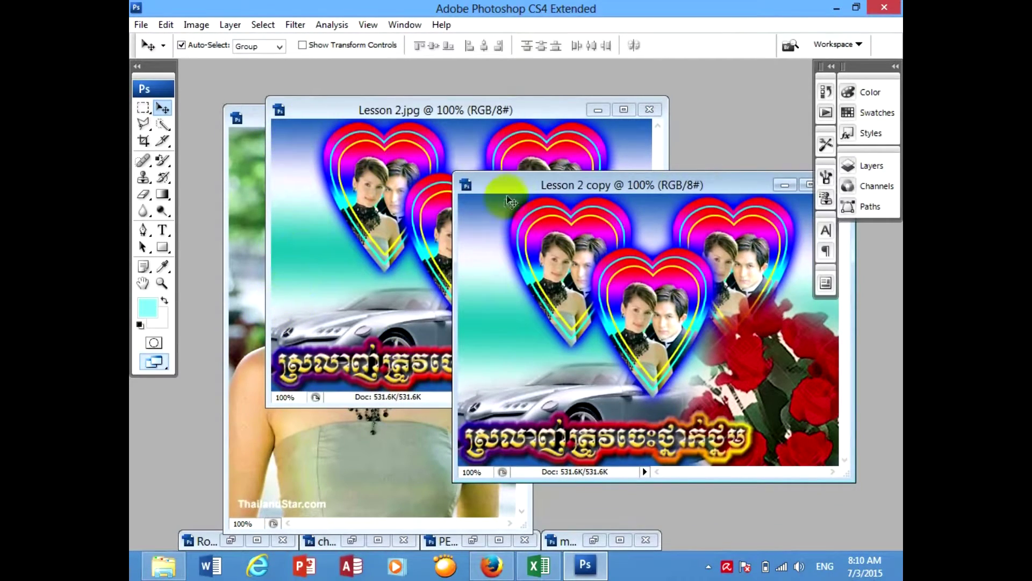
{"action": "left_click_drag", "start_coordinate": [517, 190], "coordinate": [404, 168]}
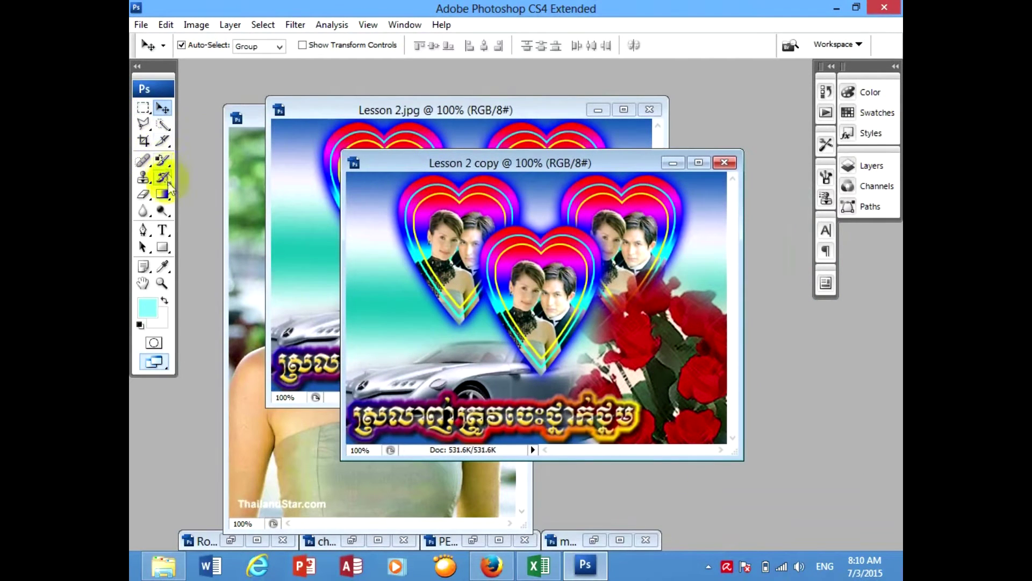
{"action": "left_click", "coordinate": [164, 195]}
Choose the Gradient Tool and bring up the Gradient Editor
{"action": "right_click", "coordinate": [168, 196]}
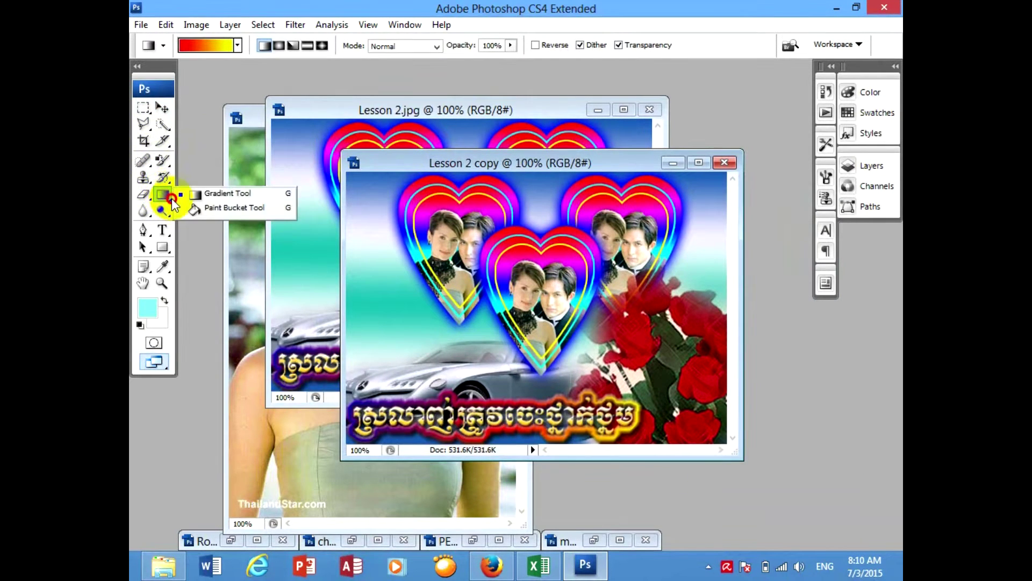
{"action": "left_click", "coordinate": [219, 191]}
{"action": "left_click", "coordinate": [215, 46]}
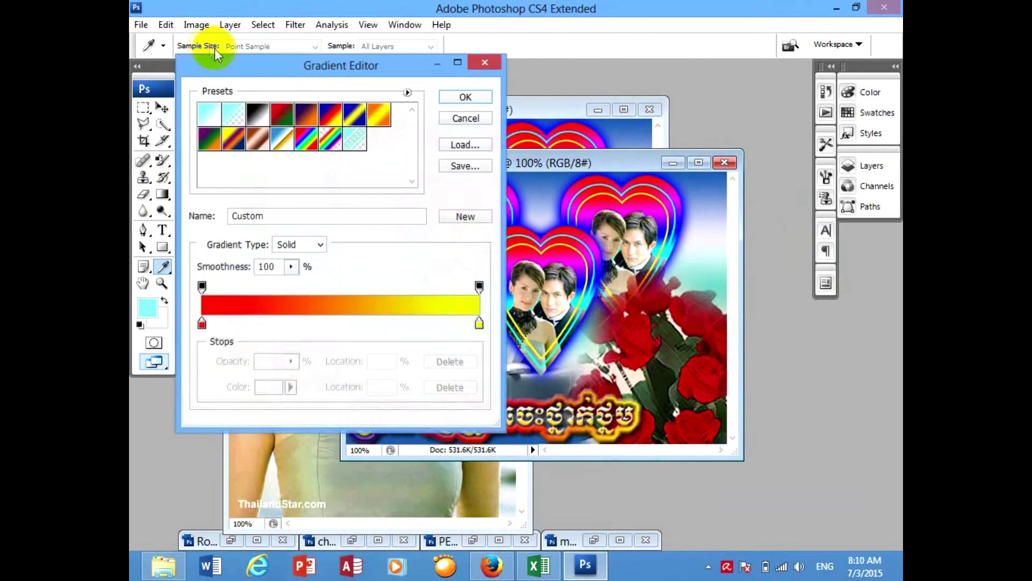
{"action": "left_click_drag", "start_coordinate": [306, 66], "coordinate": [667, 72]}
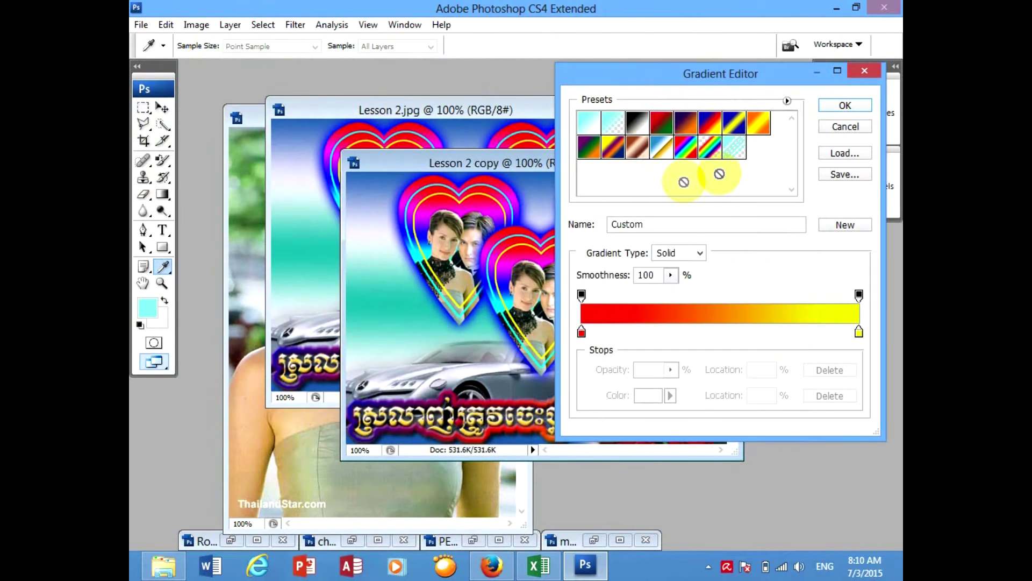
Set the left gradient stop to blue and add a white stop at 30%
{"action": "left_click_drag", "start_coordinate": [688, 119], "coordinate": [582, 333]}
{"action": "left_click", "coordinate": [582, 333]}
{"action": "left_click", "coordinate": [648, 395]}
{"action": "left_click", "coordinate": [532, 199]}
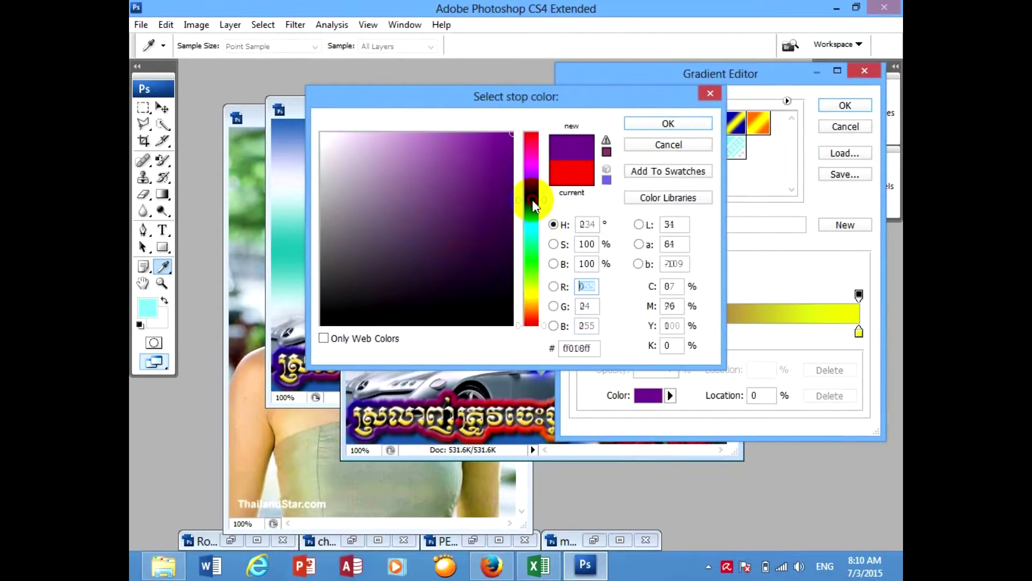
{"action": "left_click", "coordinate": [668, 124]}
{"action": "left_click", "coordinate": [662, 332]}
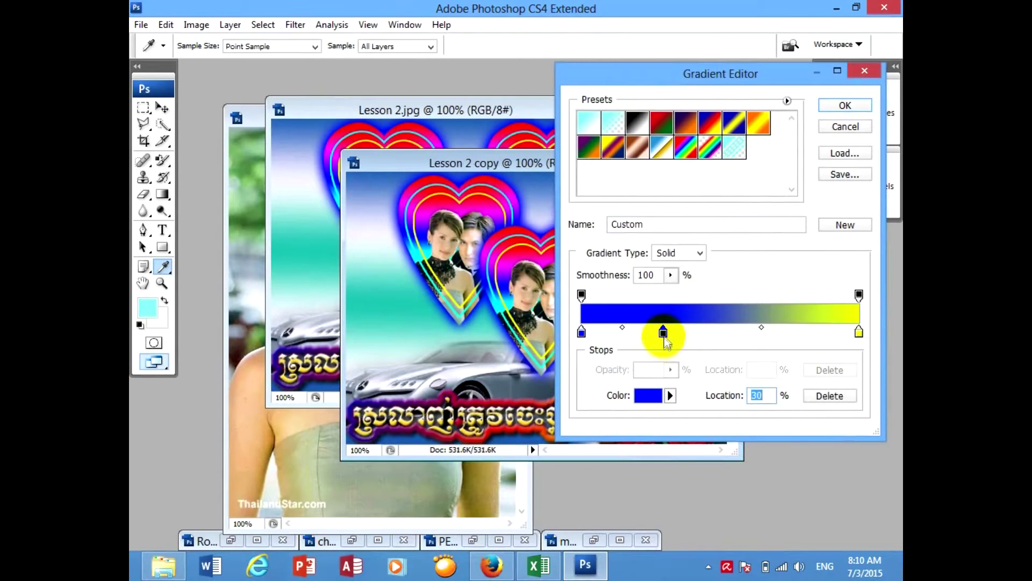
{"action": "left_click", "coordinate": [648, 395]}
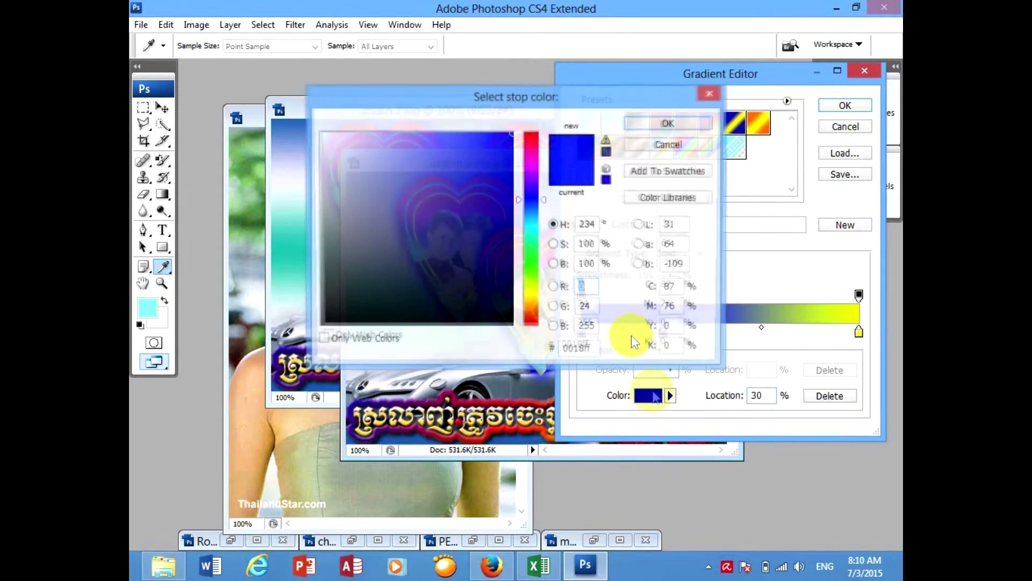
{"action": "left_click", "coordinate": [322, 133]}
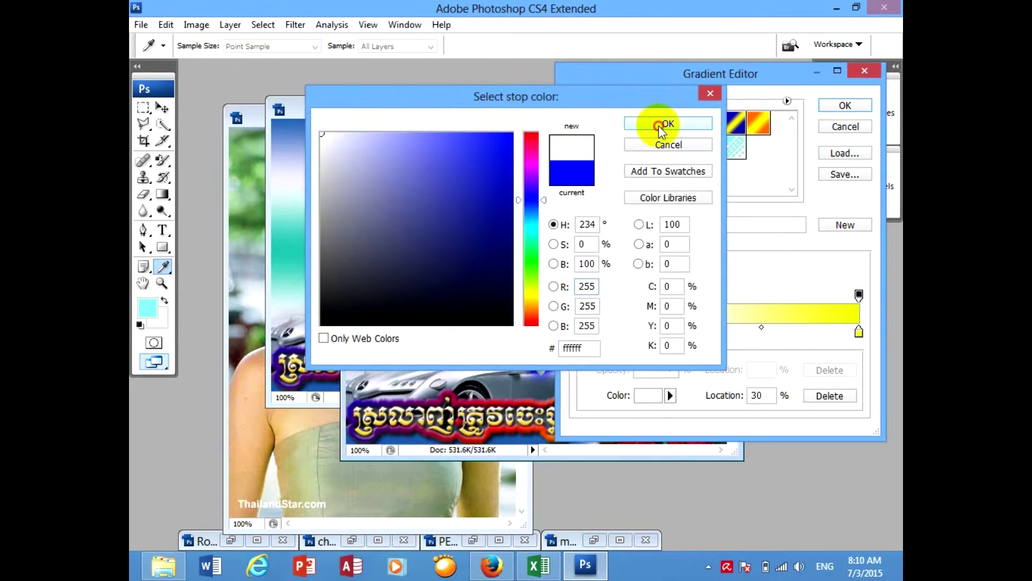
{"action": "left_click", "coordinate": [669, 123]}
Add a bright cyan stop at 60% and make the right-end stop the same blue
{"action": "left_click", "coordinate": [749, 336]}
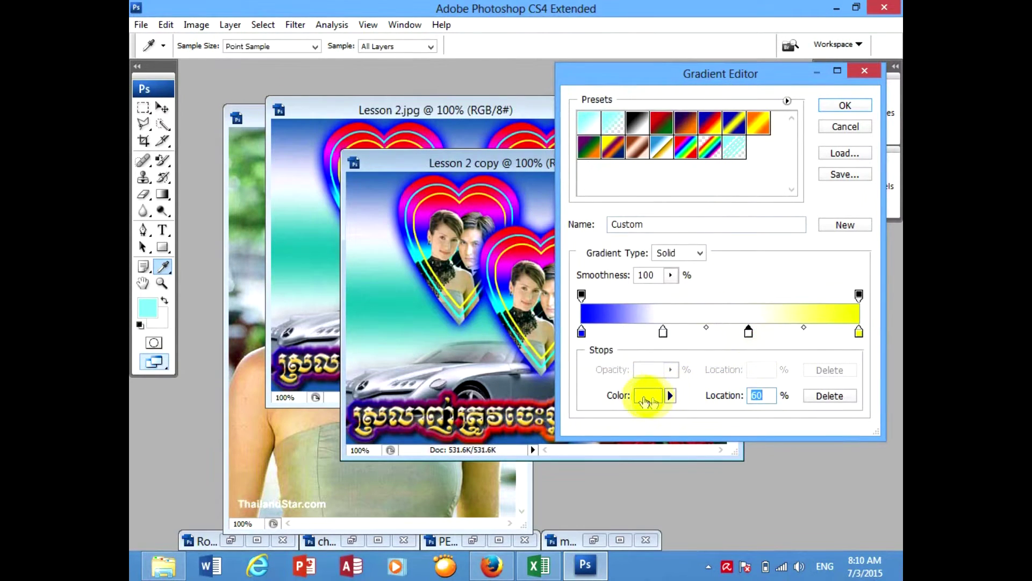
{"action": "left_click", "coordinate": [648, 395]}
{"action": "left_click", "coordinate": [533, 224]}
{"action": "left_click", "coordinate": [511, 134]}
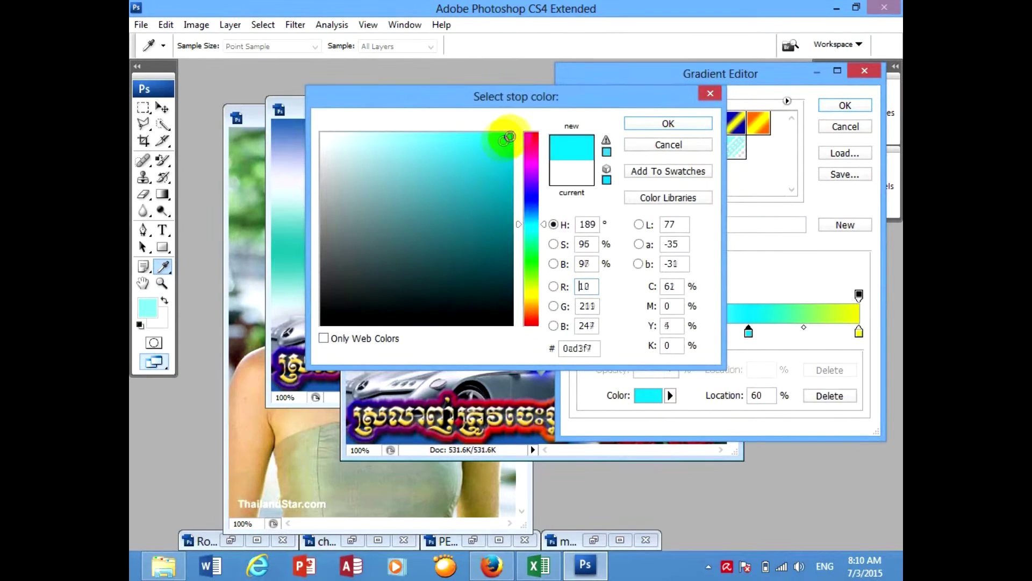
{"action": "left_click", "coordinate": [668, 123]}
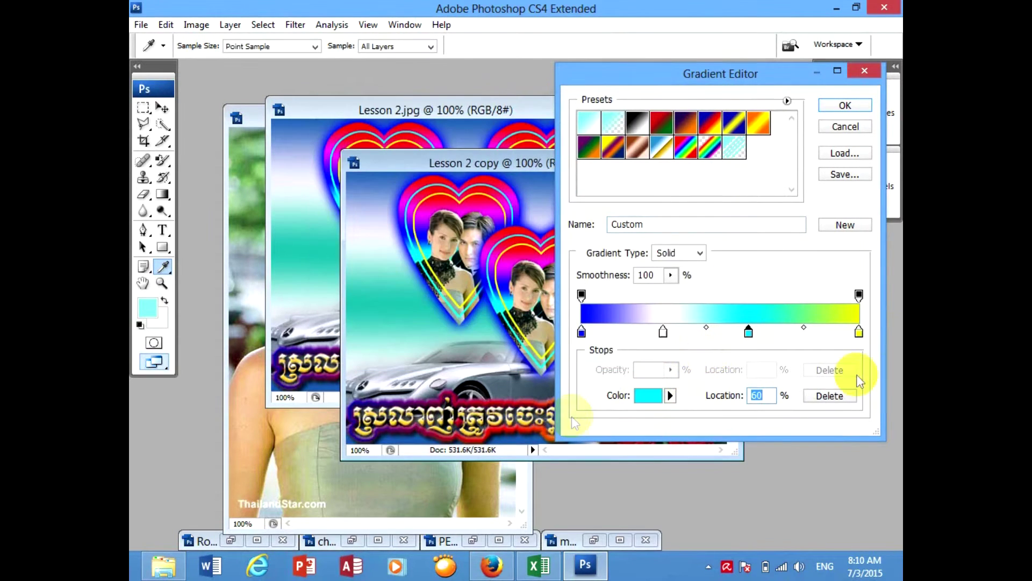
{"action": "left_click", "coordinate": [858, 333]}
{"action": "left_click", "coordinate": [670, 396]}
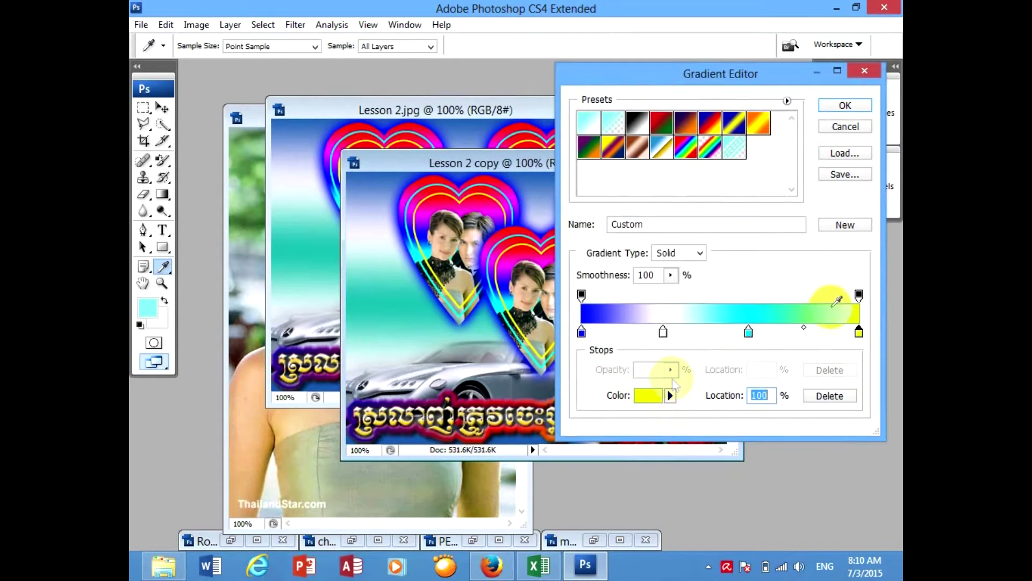
{"action": "left_click", "coordinate": [593, 306]}
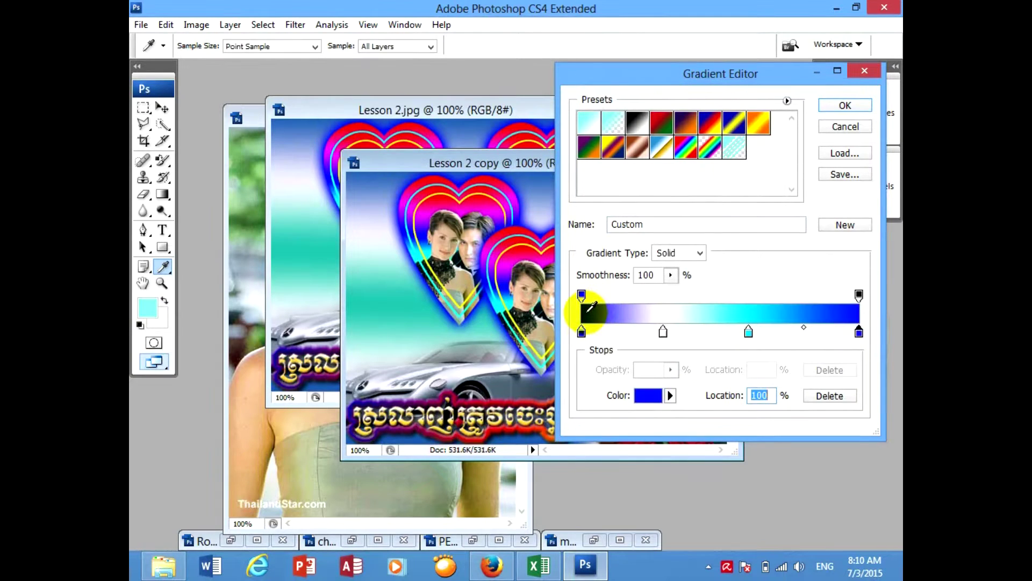
Shift the white stop to about 36% and cyan to about 68%, then accept the gradient
{"action": "left_click_drag", "start_coordinate": [749, 334], "coordinate": [761, 333]}
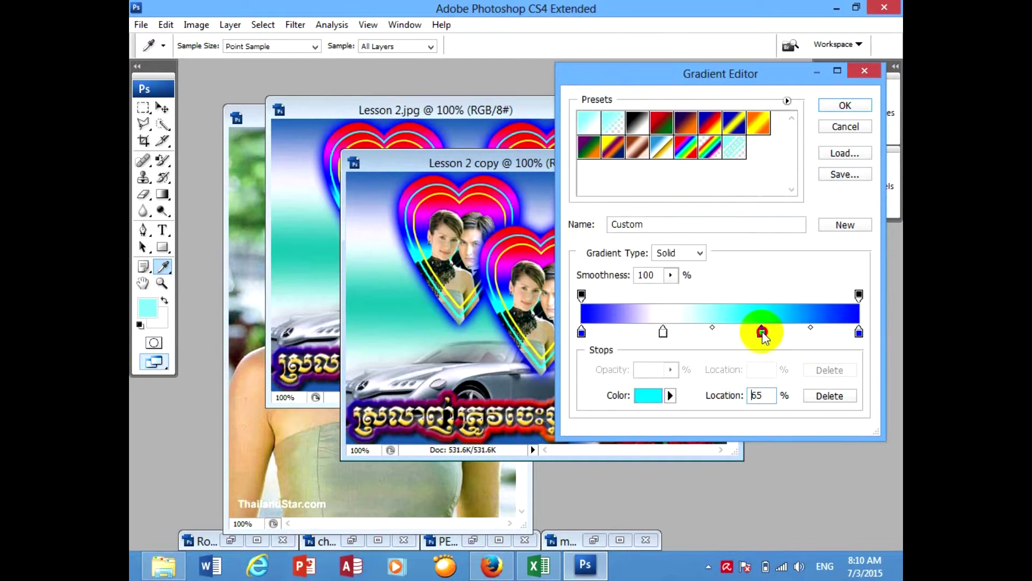
{"action": "left_click_drag", "start_coordinate": [664, 332], "coordinate": [681, 332]}
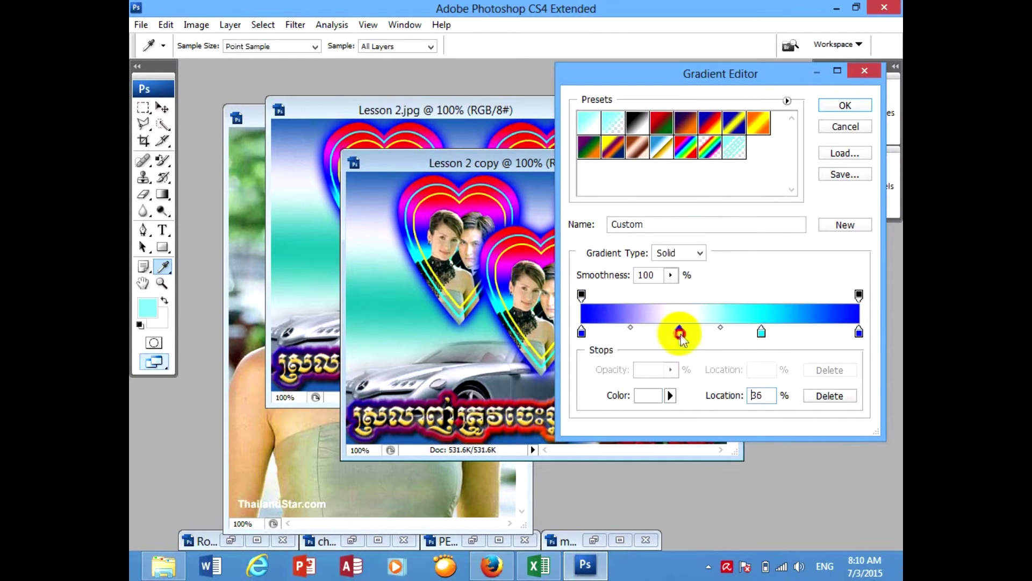
{"action": "left_click", "coordinate": [776, 334]}
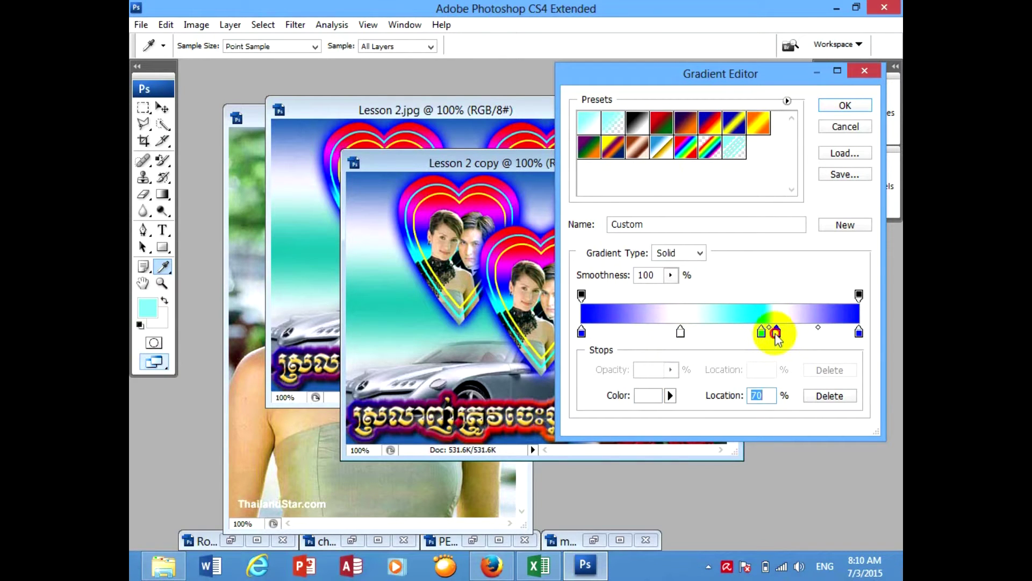
{"action": "left_click_drag", "start_coordinate": [761, 333], "coordinate": [768, 333]}
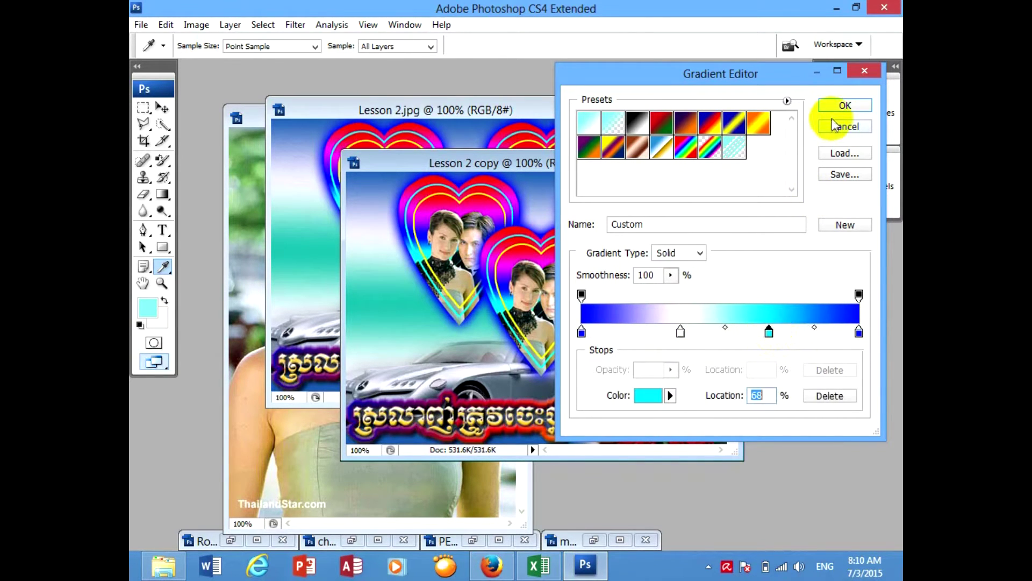
{"action": "left_click", "coordinate": [845, 105]}
Fill Lesson 2 copy top to bottom with the blue-white-cyan gradient
{"action": "left_click_drag", "start_coordinate": [542, 185], "coordinate": [550, 381]}
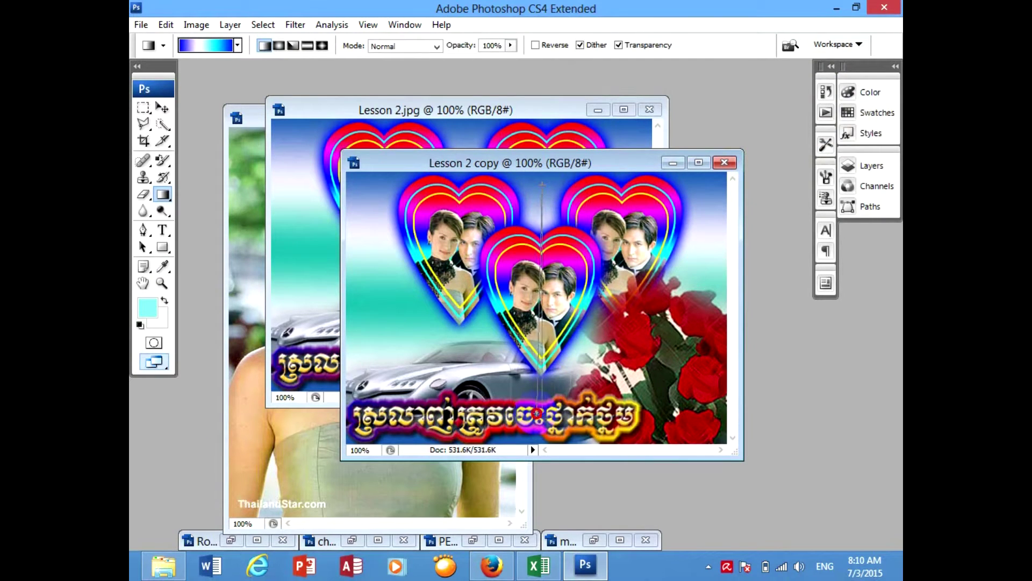
{"action": "left_click_drag", "start_coordinate": [538, 413], "coordinate": [538, 412]}
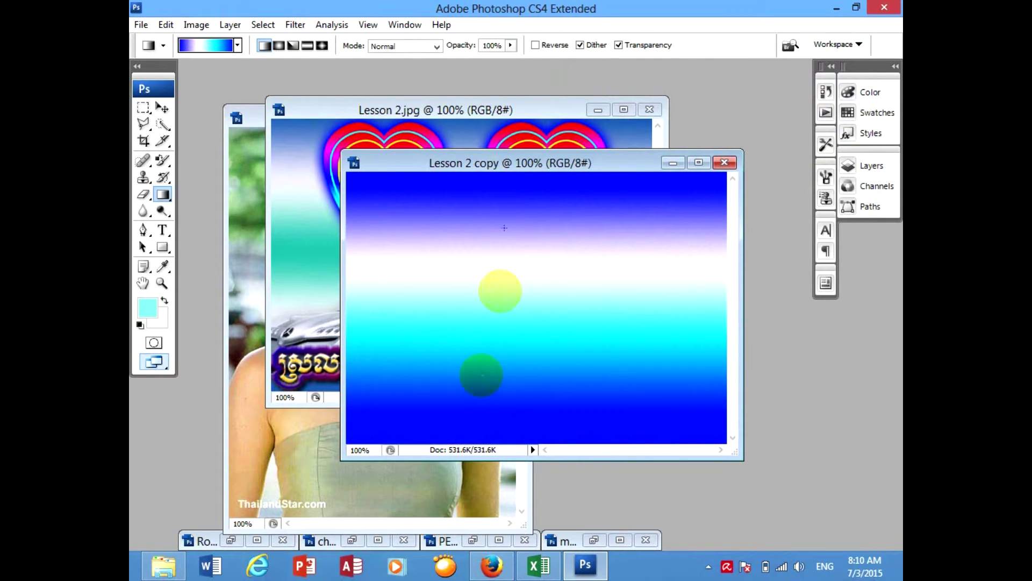
{"action": "left_click_drag", "start_coordinate": [518, 164], "coordinate": [465, 360]}
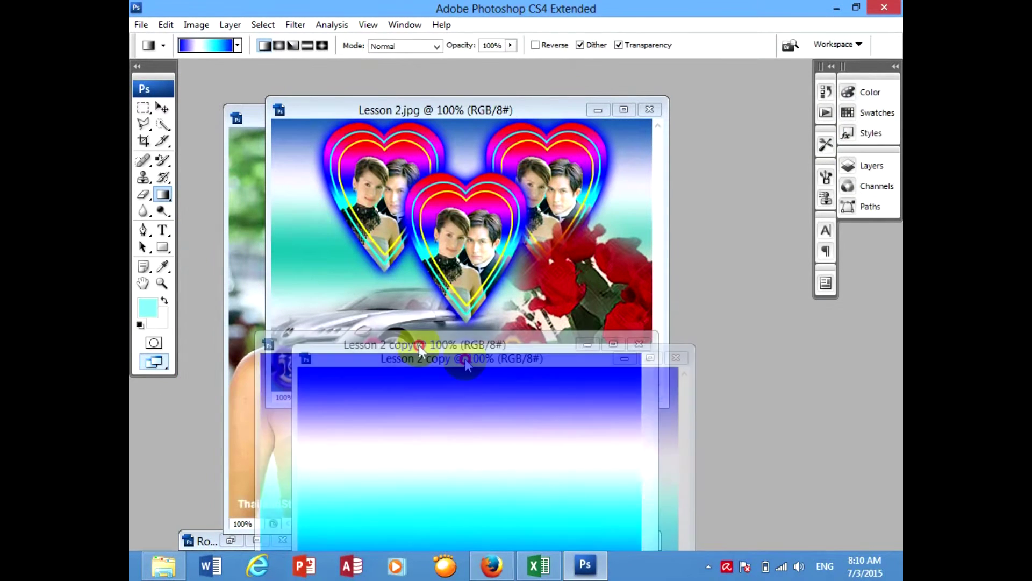
{"action": "left_click_drag", "start_coordinate": [466, 359], "coordinate": [418, 337]}
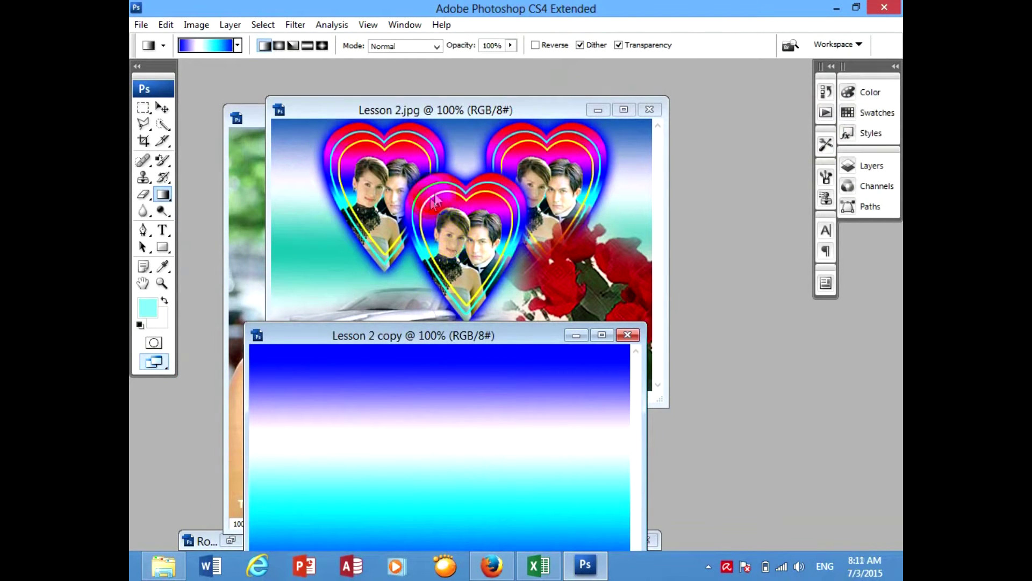
{"action": "left_click_drag", "start_coordinate": [463, 341], "coordinate": [393, 153]}
Duplicate the gradient image as 'Lesson 2 copy 2' and arrange the windows
{"action": "right_click", "coordinate": [398, 147]}
{"action": "left_click", "coordinate": [438, 160]}
{"action": "left_click", "coordinate": [639, 186]}
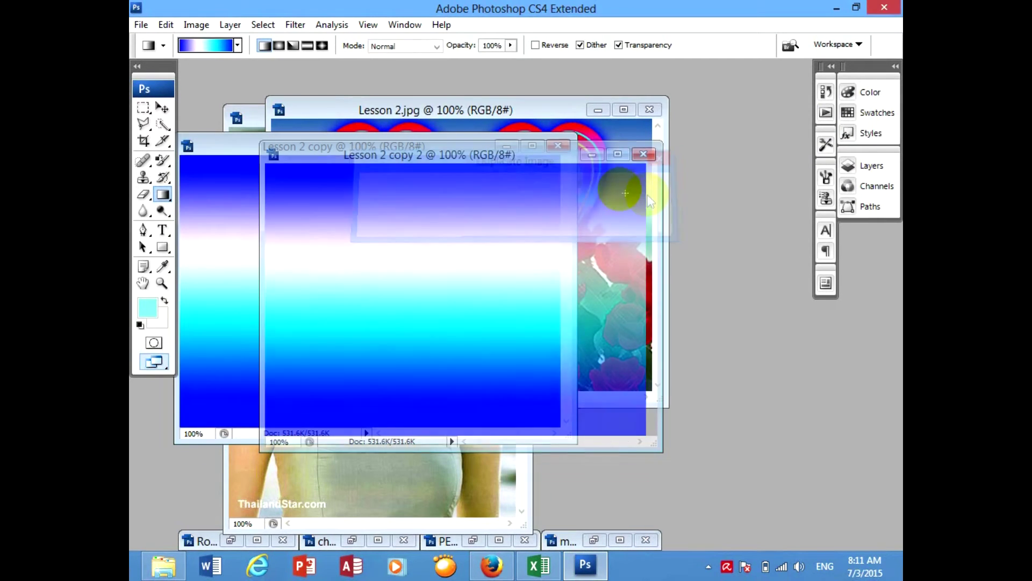
{"action": "left_click_drag", "start_coordinate": [521, 154], "coordinate": [547, 263]}
{"action": "mouse_move", "coordinate": [502, 147]}
{"action": "left_mouse_down"}
{"action": "mouse_move", "coordinate": [487, 260]}
{"action": "mouse_move", "coordinate": [371, 245]}
{"action": "left_mouse_up"}
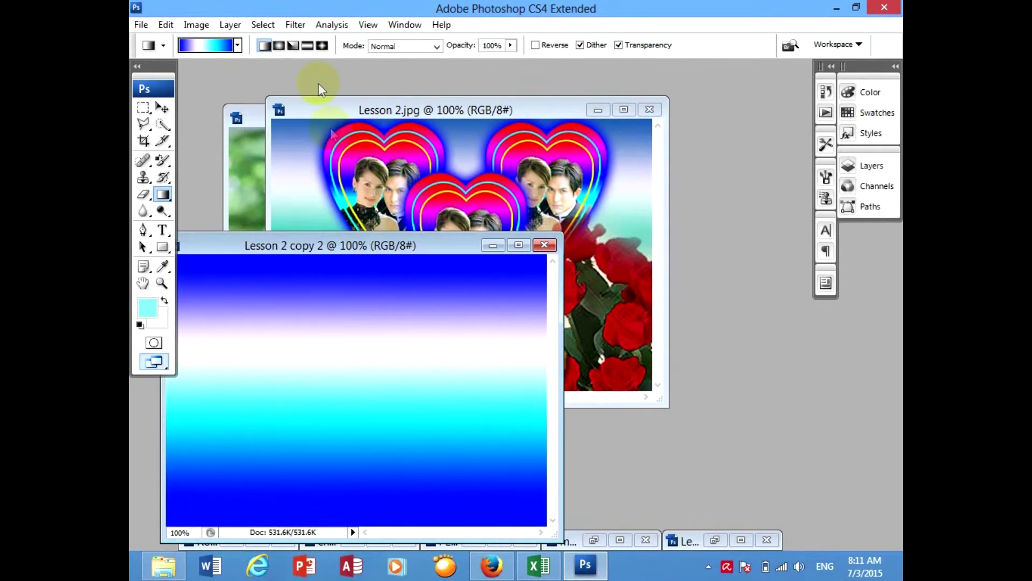
{"action": "left_click", "coordinate": [235, 46]}
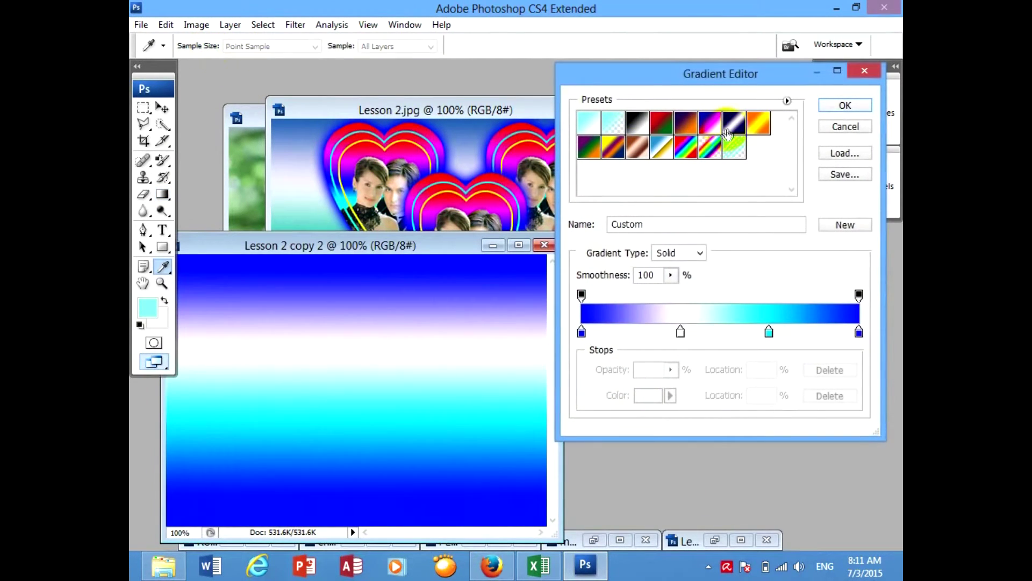
Fill Lesson 2 copy 2 vertically with the spectrum gradient preset, then bring ANNE31 forward
{"action": "left_click", "coordinate": [687, 146]}
{"action": "left_click", "coordinate": [846, 105]}
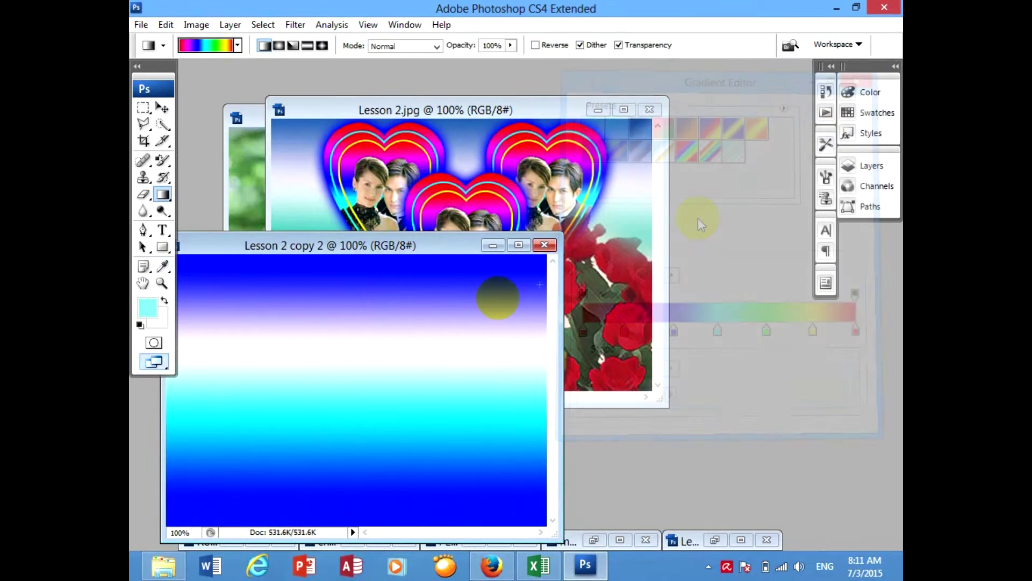
{"action": "left_click_drag", "start_coordinate": [329, 267], "coordinate": [366, 502]}
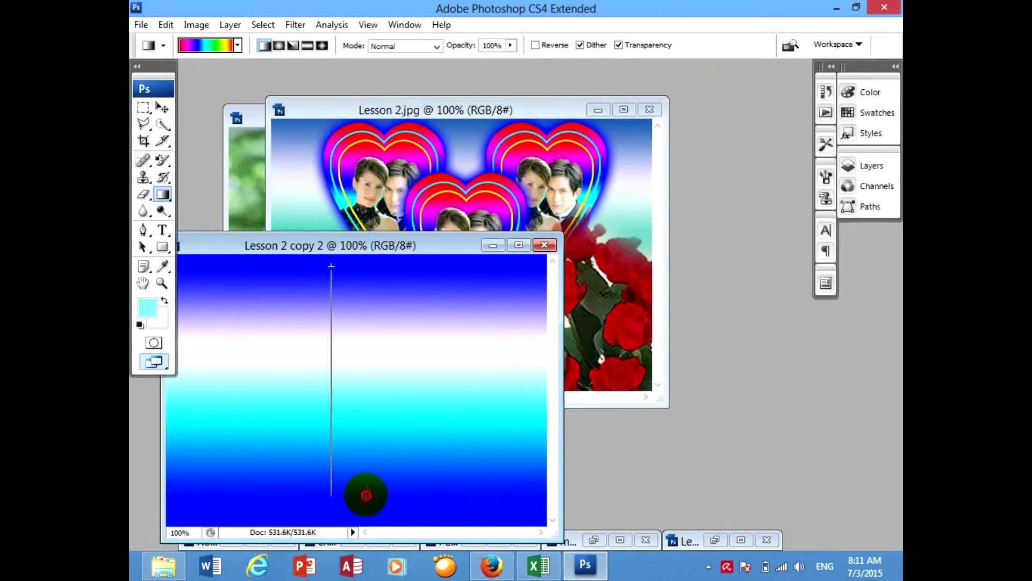
{"action": "left_click_drag", "start_coordinate": [407, 248], "coordinate": [696, 127]}
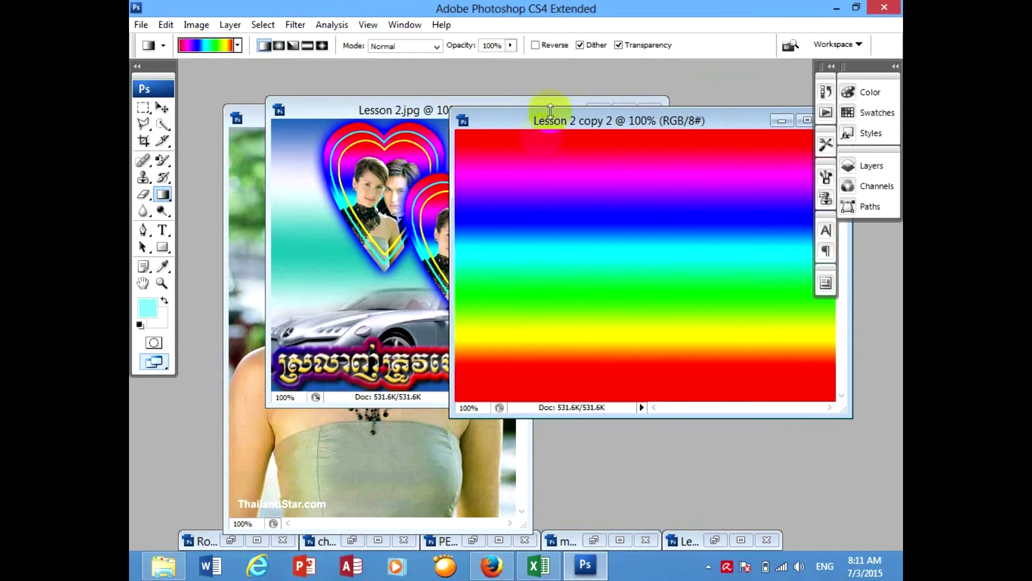
{"action": "mouse_move", "coordinate": [542, 135]}
{"action": "left_mouse_down"}
{"action": "mouse_move", "coordinate": [527, 195]}
{"action": "mouse_move", "coordinate": [461, 260]}
{"action": "mouse_move", "coordinate": [545, 201]}
{"action": "left_mouse_up"}
{"action": "left_click", "coordinate": [290, 437]}
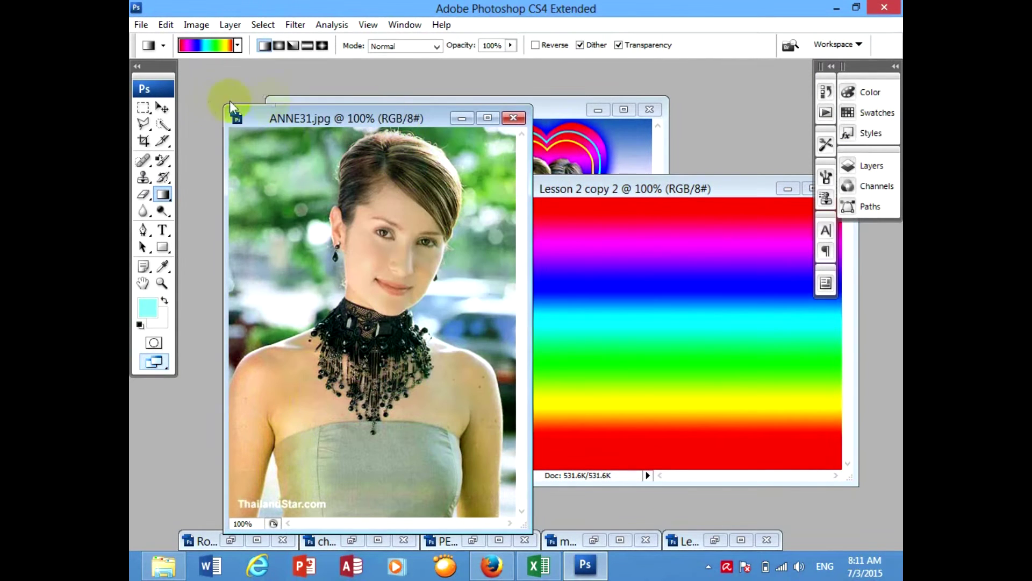
Position the ANNE31 window, undo a stray blue patch, and start Filter > Extract
{"action": "left_click", "coordinate": [162, 108]}
{"action": "left_click_drag", "start_coordinate": [289, 125], "coordinate": [245, 97]}
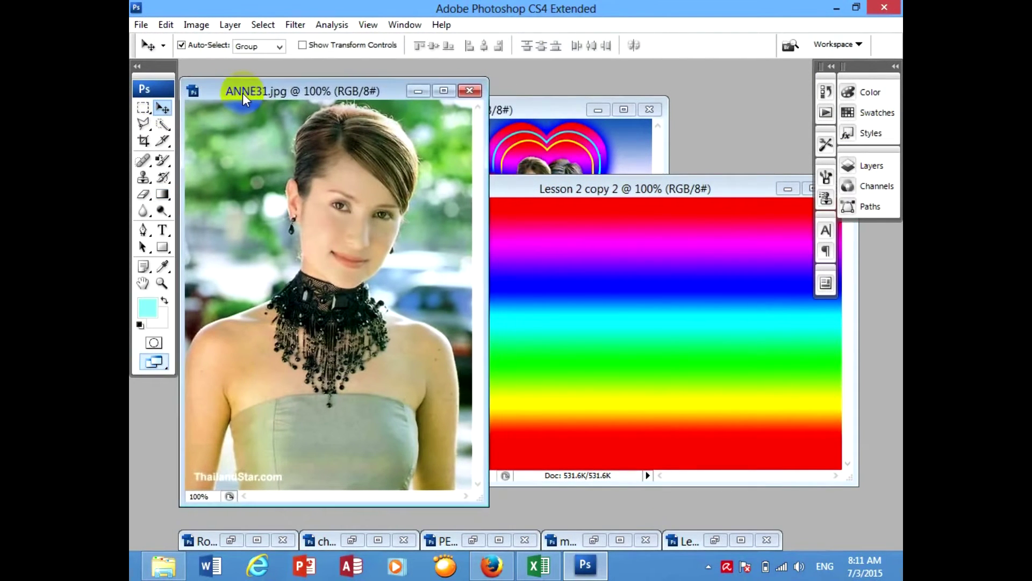
{"action": "left_click_drag", "start_coordinate": [502, 203], "coordinate": [320, 156]}
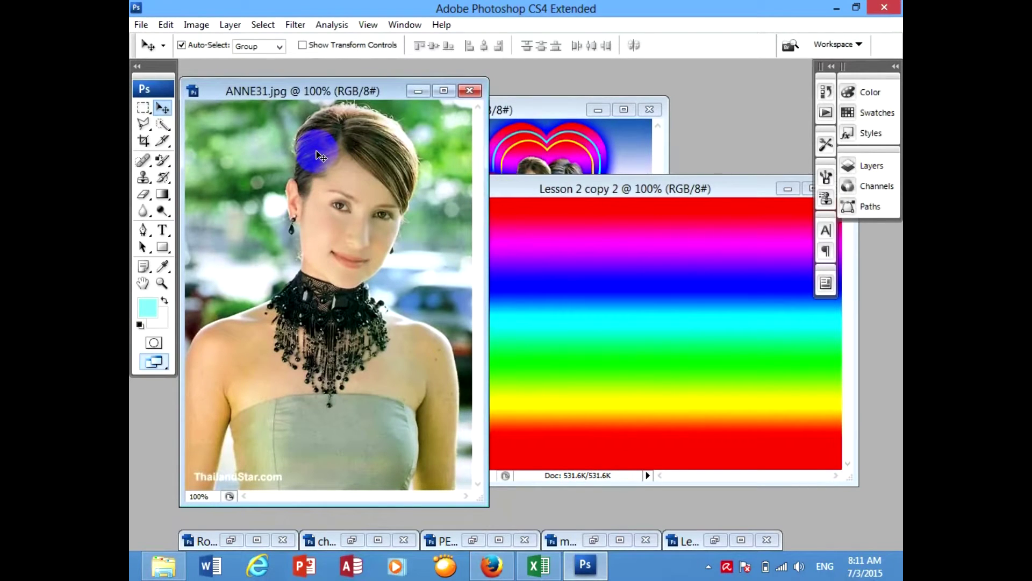
{"action": "key", "text": "ctrl+z"}
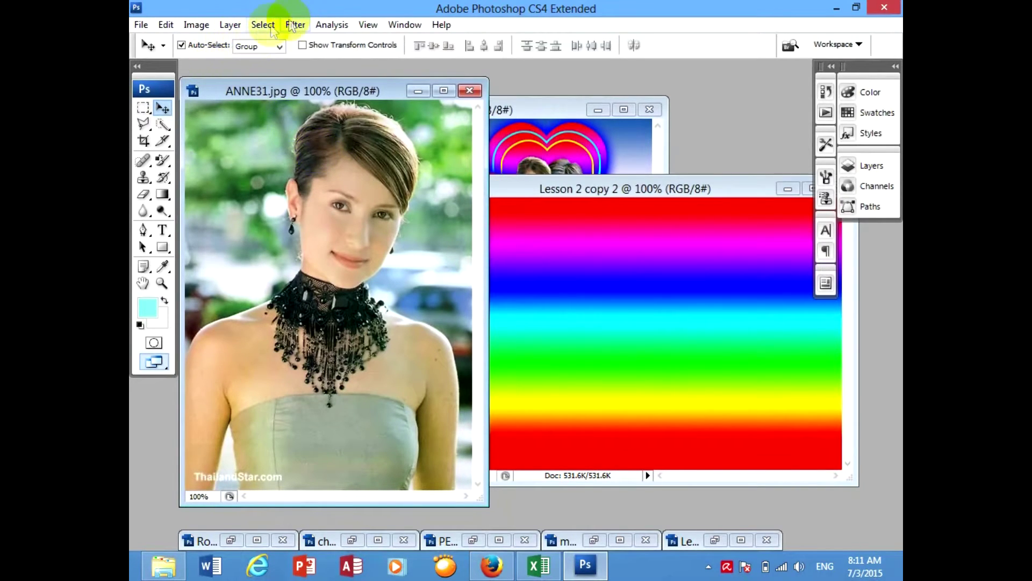
{"action": "left_click", "coordinate": [295, 25]}
{"action": "left_click", "coordinate": [312, 83]}
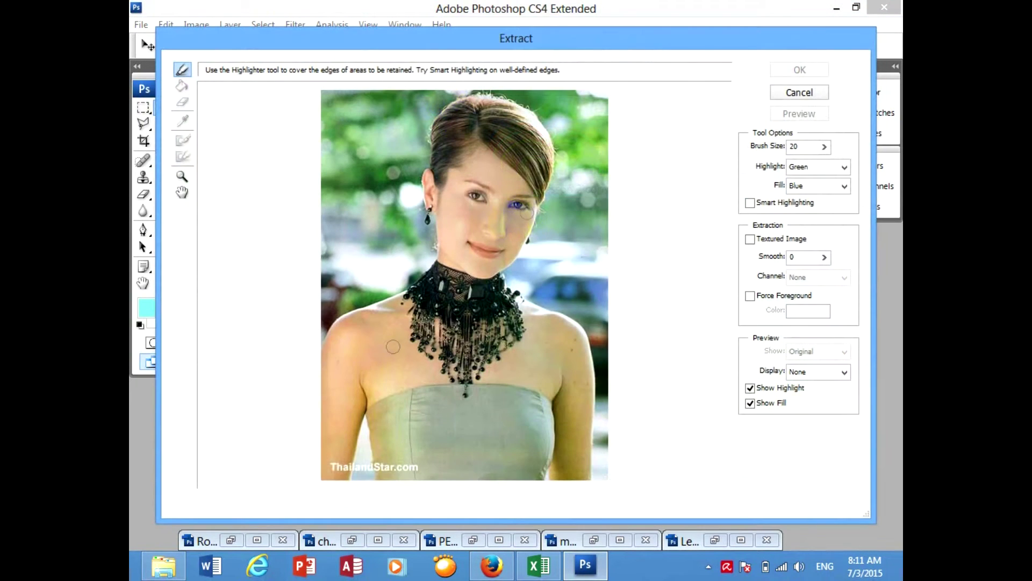
Trace the woman's outline with the Edge Highlighter, fill her inside, and preview the extraction
{"action": "left_click_drag", "start_coordinate": [318, 343], "coordinate": [322, 331]}
{"action": "left_click_drag", "start_coordinate": [388, 293], "coordinate": [422, 273]}
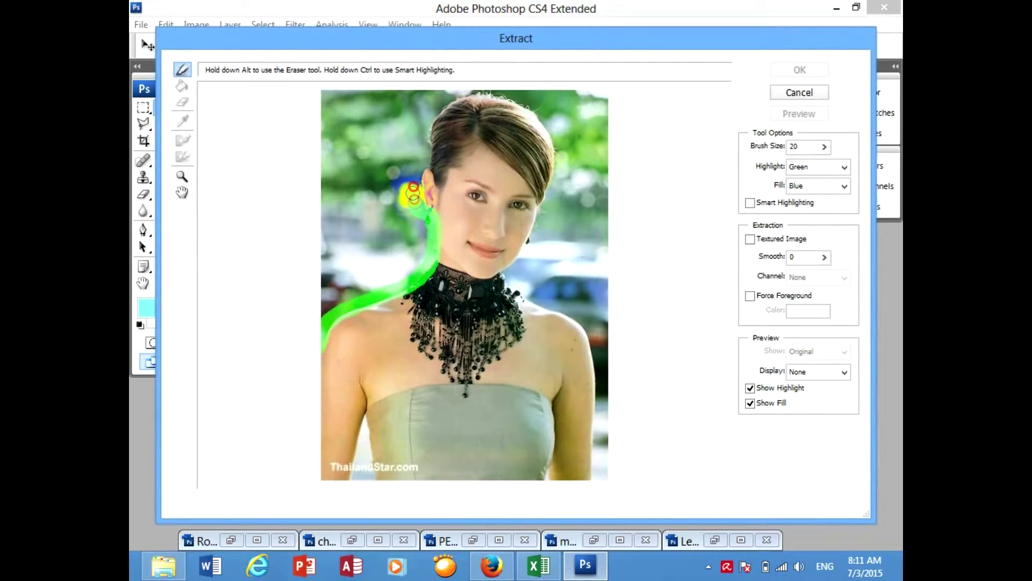
{"action": "mouse_move", "coordinate": [424, 161]}
{"action": "left_mouse_down"}
{"action": "mouse_move", "coordinate": [417, 186]}
{"action": "mouse_move", "coordinate": [430, 153]}
{"action": "left_mouse_up"}
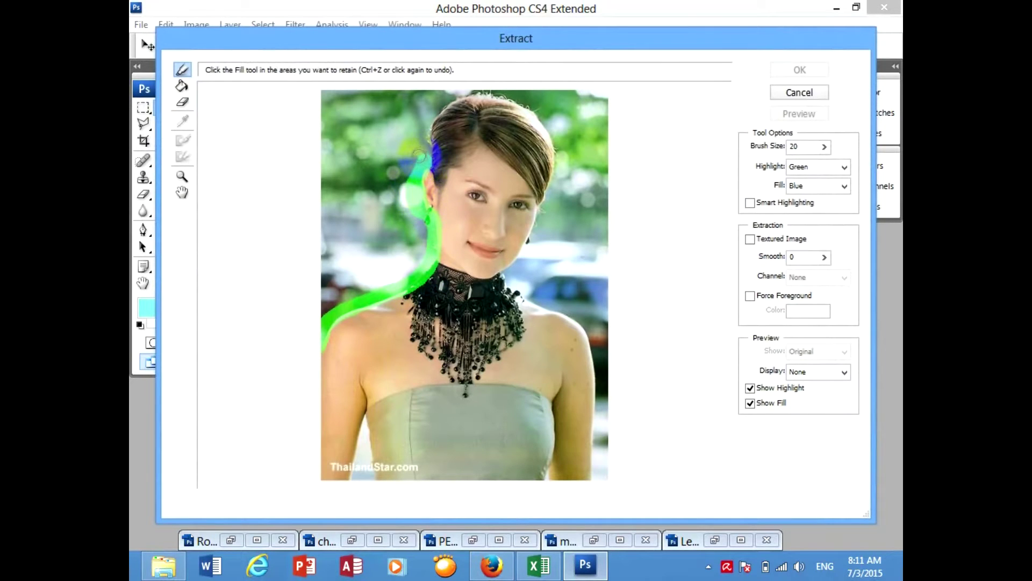
{"action": "left_click_drag", "start_coordinate": [463, 92], "coordinate": [515, 100]}
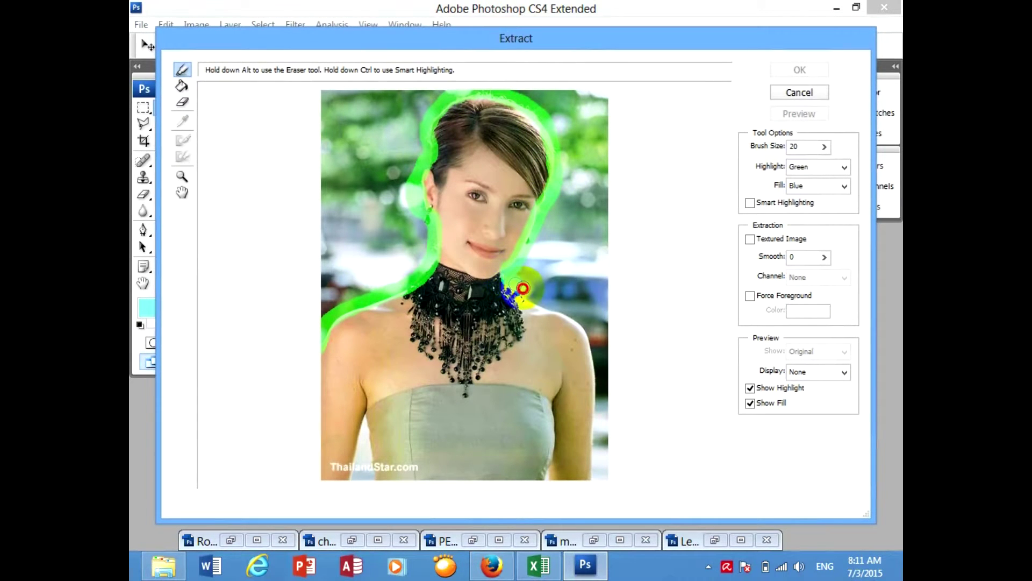
{"action": "mouse_move", "coordinate": [598, 337]}
{"action": "left_mouse_down"}
{"action": "mouse_move", "coordinate": [605, 386]}
{"action": "mouse_move", "coordinate": [589, 476]}
{"action": "left_mouse_up"}
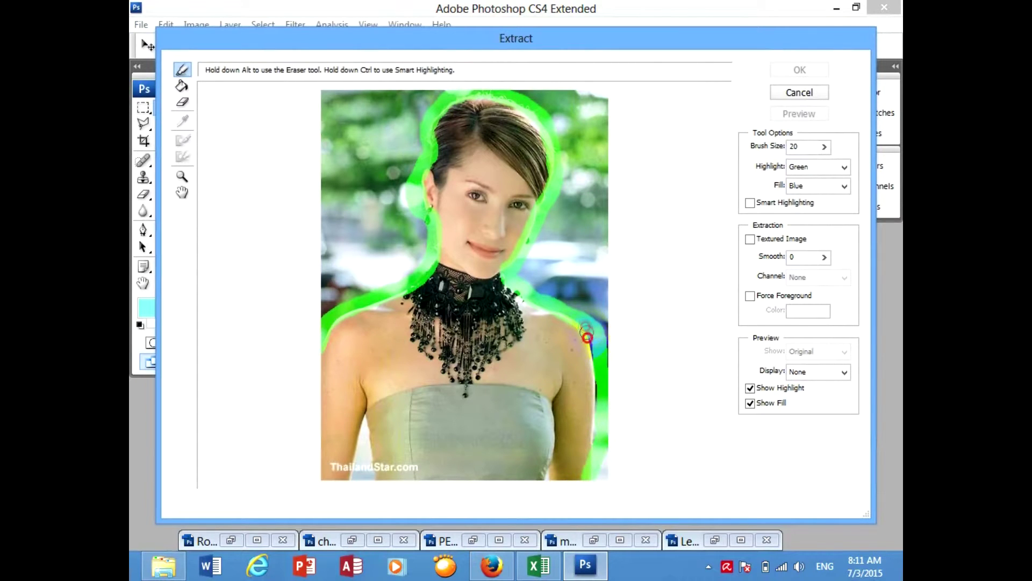
{"action": "mouse_move", "coordinate": [596, 391]}
{"action": "left_mouse_down"}
{"action": "mouse_move", "coordinate": [592, 437]}
{"action": "mouse_move", "coordinate": [552, 495]}
{"action": "mouse_move", "coordinate": [583, 478]}
{"action": "mouse_move", "coordinate": [390, 478]}
{"action": "left_mouse_up"}
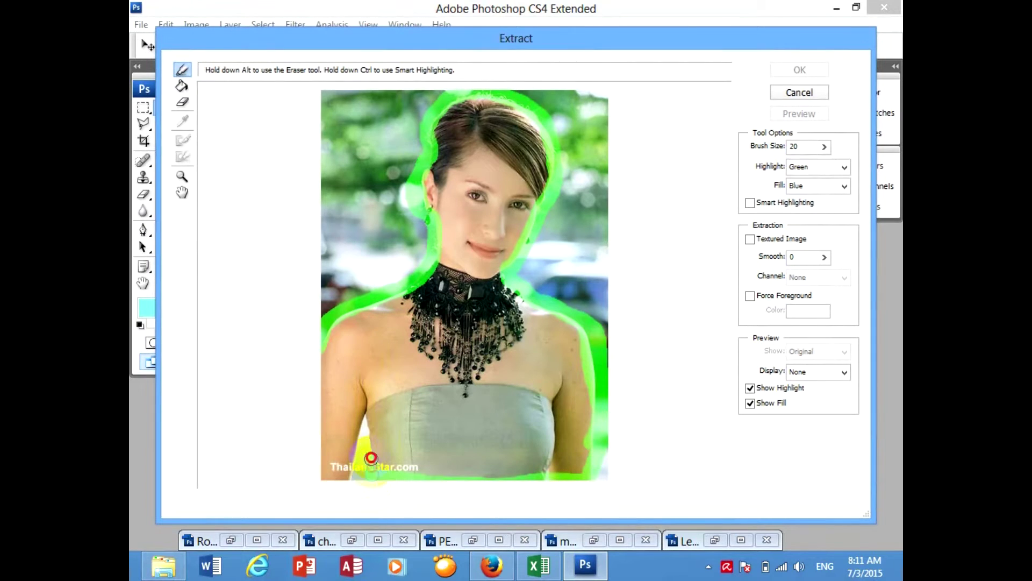
{"action": "mouse_move", "coordinate": [344, 478]}
{"action": "left_mouse_down"}
{"action": "mouse_move", "coordinate": [318, 472]}
{"action": "mouse_move", "coordinate": [324, 357]}
{"action": "mouse_move", "coordinate": [314, 309]}
{"action": "left_mouse_up"}
{"action": "left_click", "coordinate": [181, 85]}
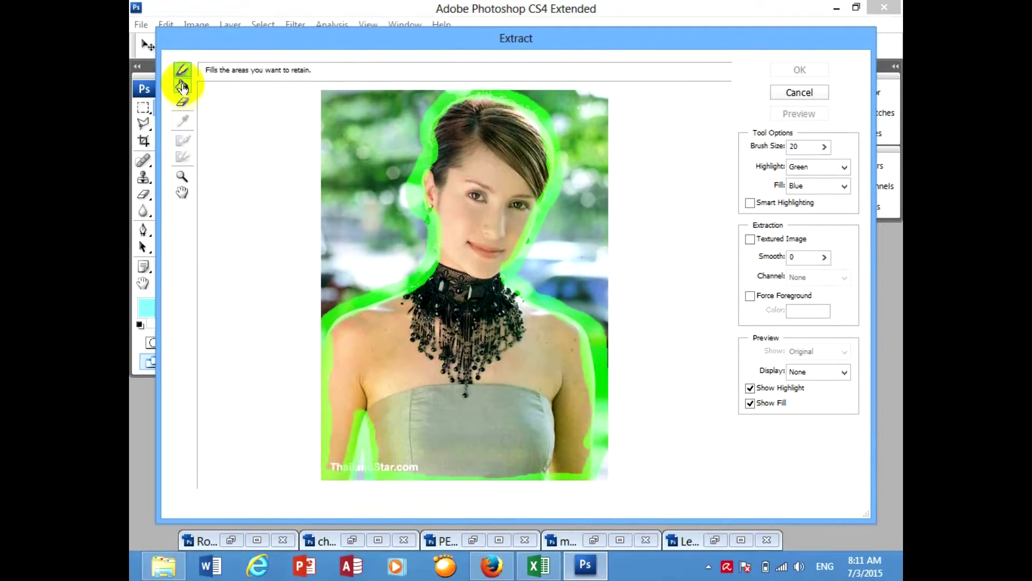
{"action": "left_click", "coordinate": [430, 269]}
{"action": "left_click", "coordinate": [827, 78]}
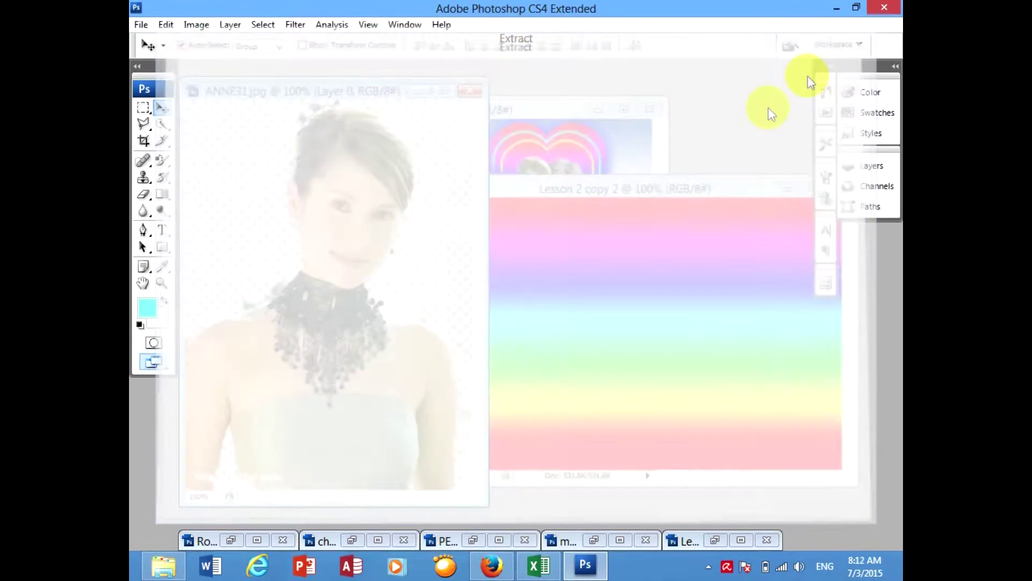
Apply the extraction and place the woman, scaled to 44.5%, centred on the rainbow canvas
{"action": "left_click", "coordinate": [161, 108]}
{"action": "left_click", "coordinate": [434, 268]}
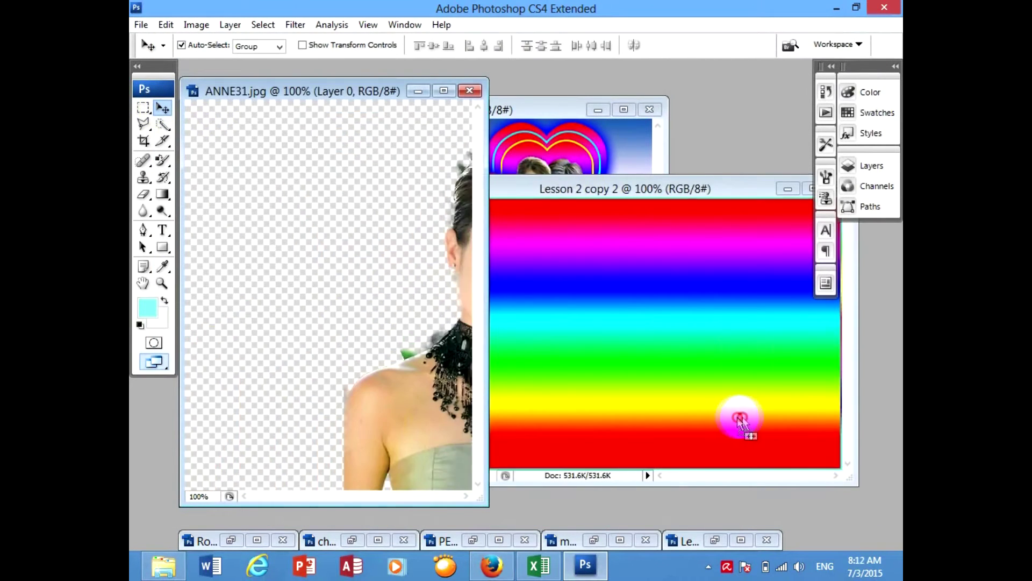
{"action": "left_click_drag", "start_coordinate": [434, 269], "coordinate": [685, 372]}
{"action": "left_click_drag", "start_coordinate": [798, 289], "coordinate": [629, 371]}
{"action": "key", "text": "ctrl+t"}
{"action": "left_click_drag", "start_coordinate": [722, 261], "coordinate": [645, 378]}
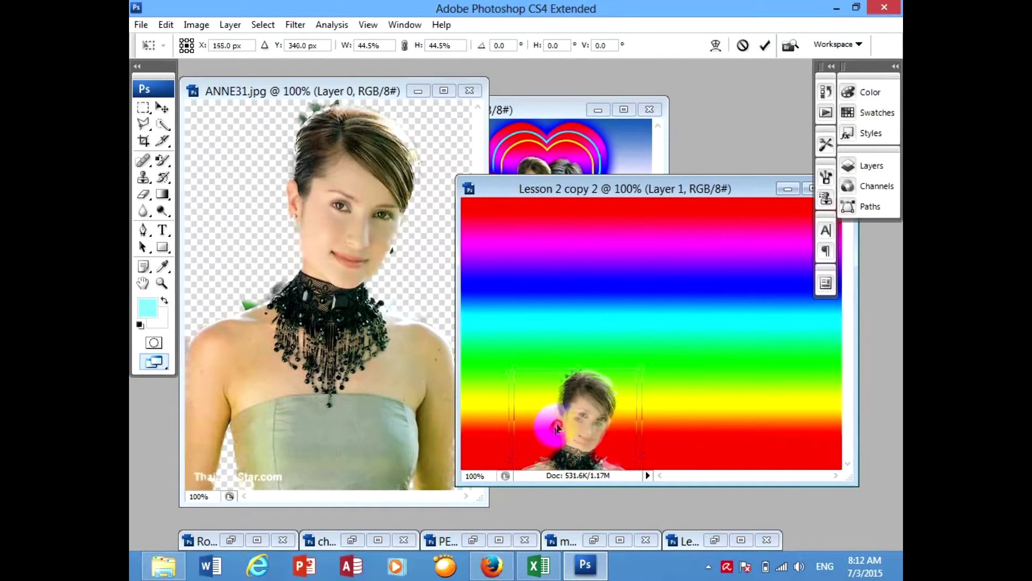
{"action": "left_click_drag", "start_coordinate": [586, 424], "coordinate": [626, 290]}
{"action": "key", "text": "Return"}
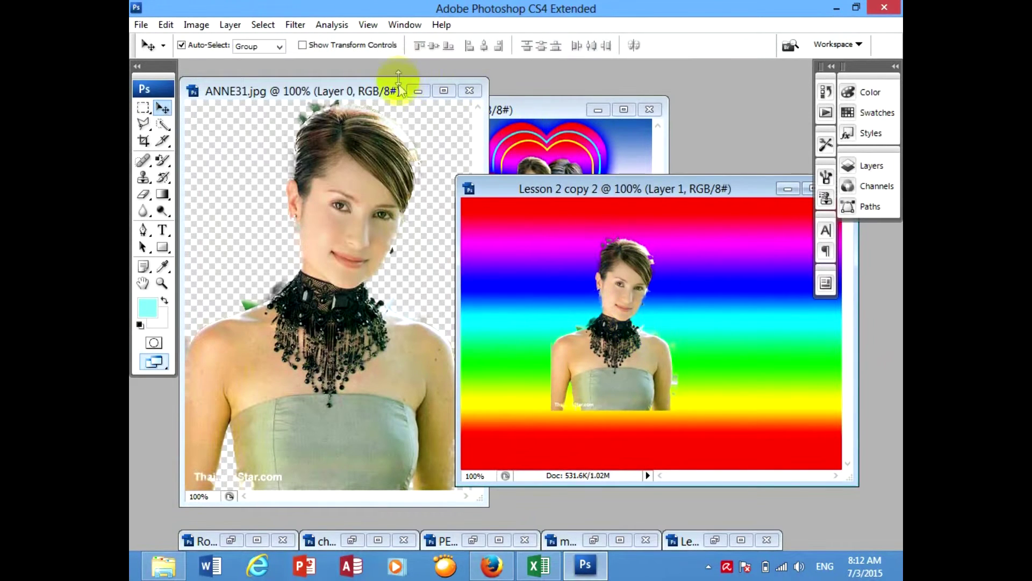
Close the ANNE31 photo window
{"action": "left_click", "coordinate": [418, 90]}
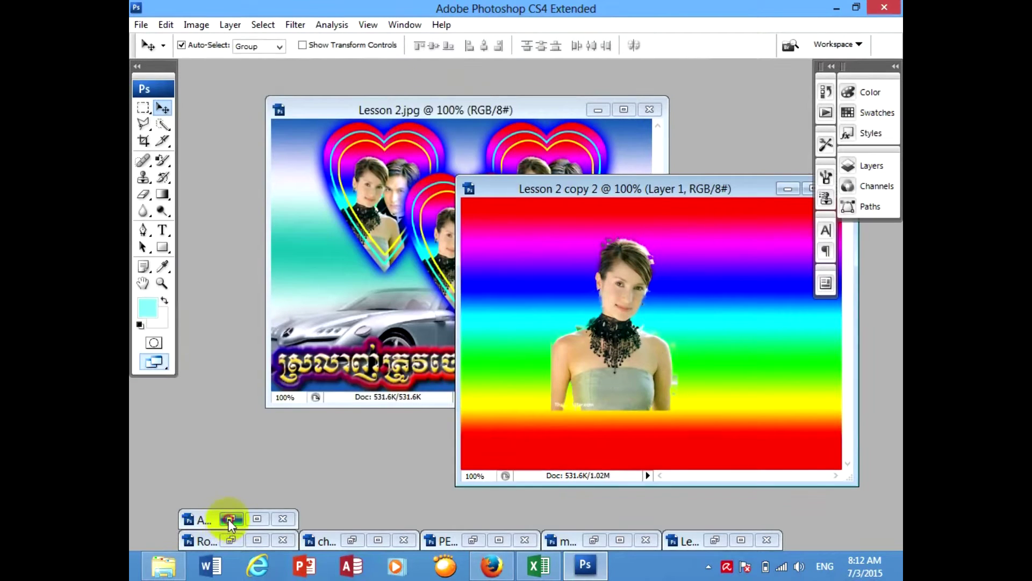
{"action": "left_click", "coordinate": [231, 518]}
{"action": "left_click", "coordinate": [469, 90]}
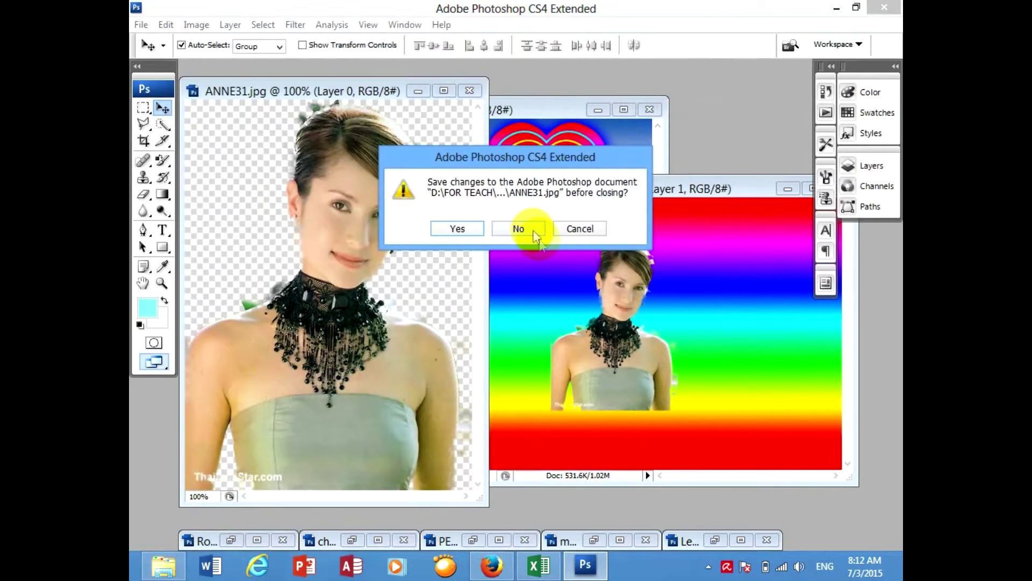
Close ANNE31 without saving, close the Rose and another unneeded photo, and bring up PETE04
{"action": "left_click", "coordinate": [535, 237]}
{"action": "left_click", "coordinate": [231, 540]}
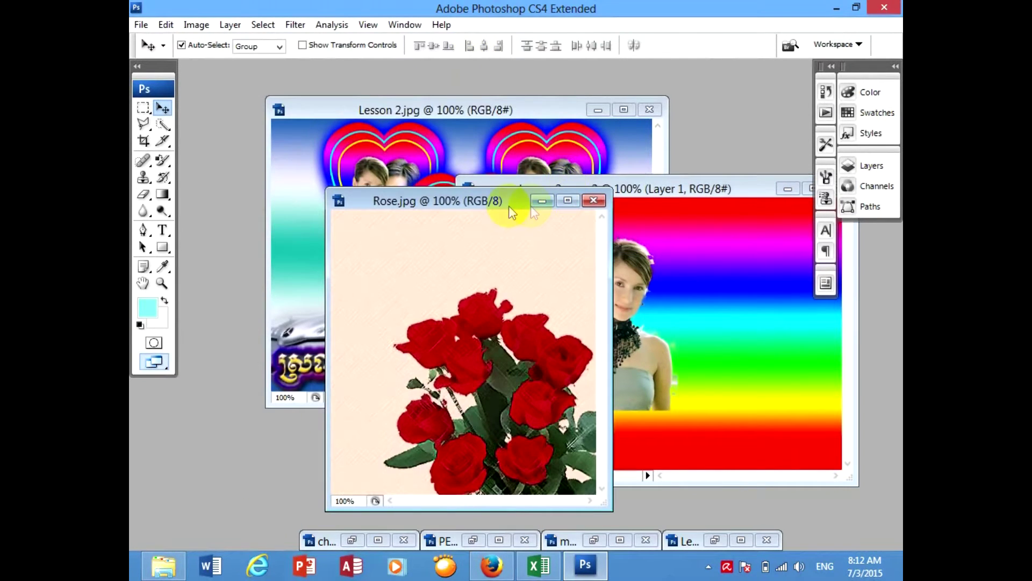
{"action": "left_click", "coordinate": [594, 200]}
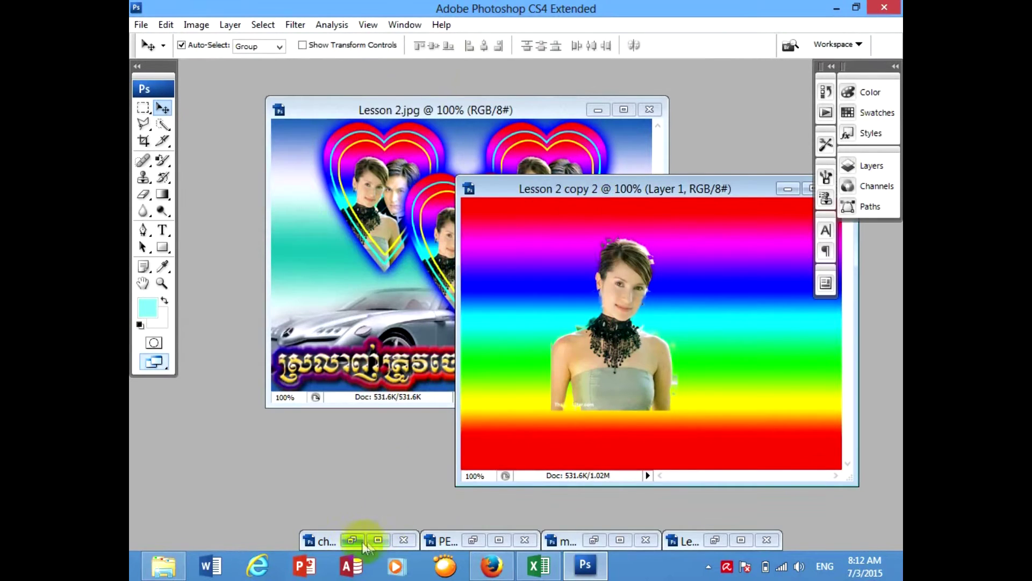
{"action": "left_click", "coordinate": [365, 540]}
{"action": "left_click", "coordinate": [406, 143]}
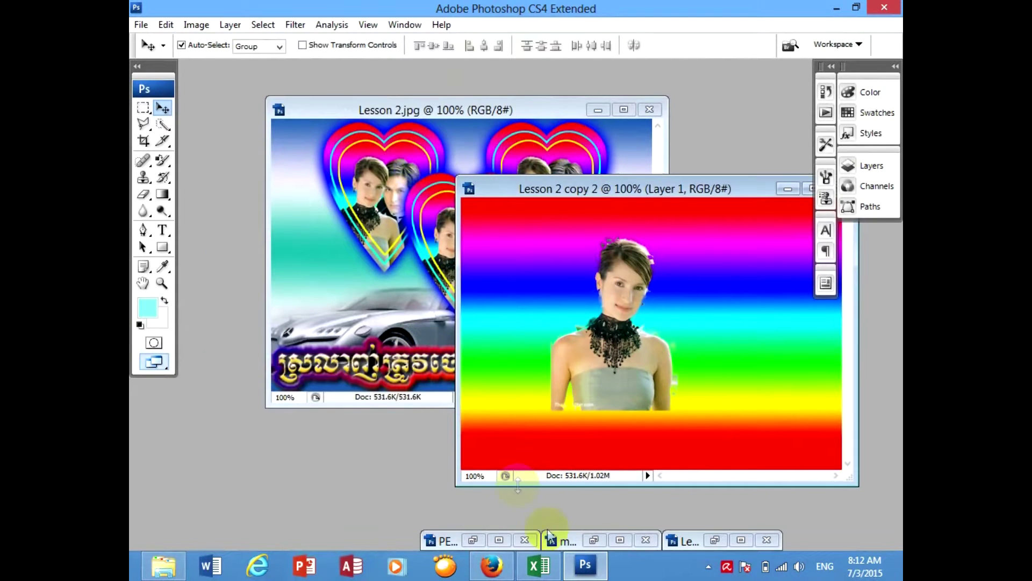
{"action": "left_click", "coordinate": [439, 540]}
{"action": "left_click_drag", "start_coordinate": [386, 127], "coordinate": [347, 101]}
Outline the man in Filter > Extract, fill his inside, and apply the extraction
{"action": "left_click", "coordinate": [295, 25]}
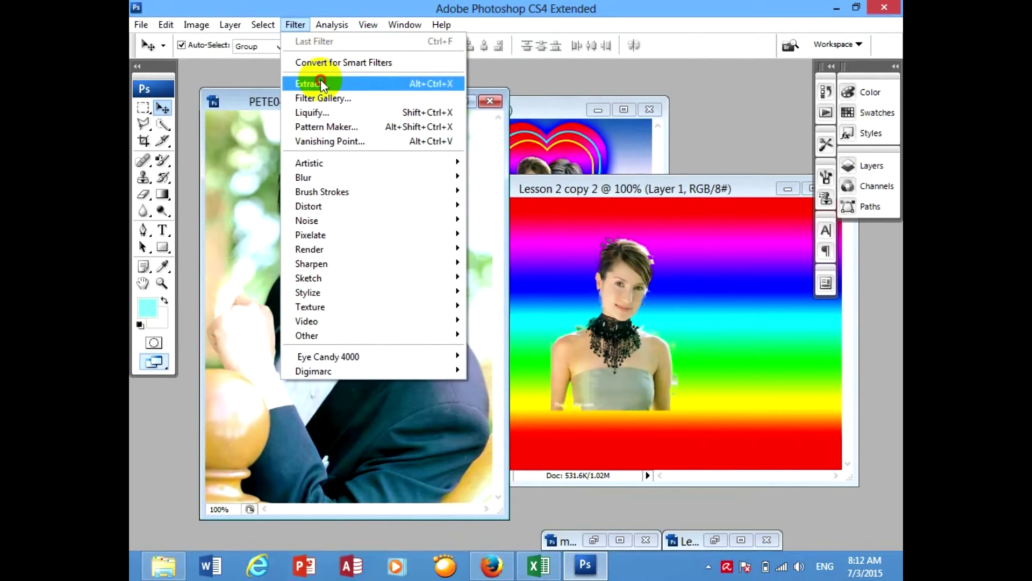
{"action": "left_click", "coordinate": [309, 84]}
{"action": "left_click_drag", "start_coordinate": [330, 342], "coordinate": [336, 290]}
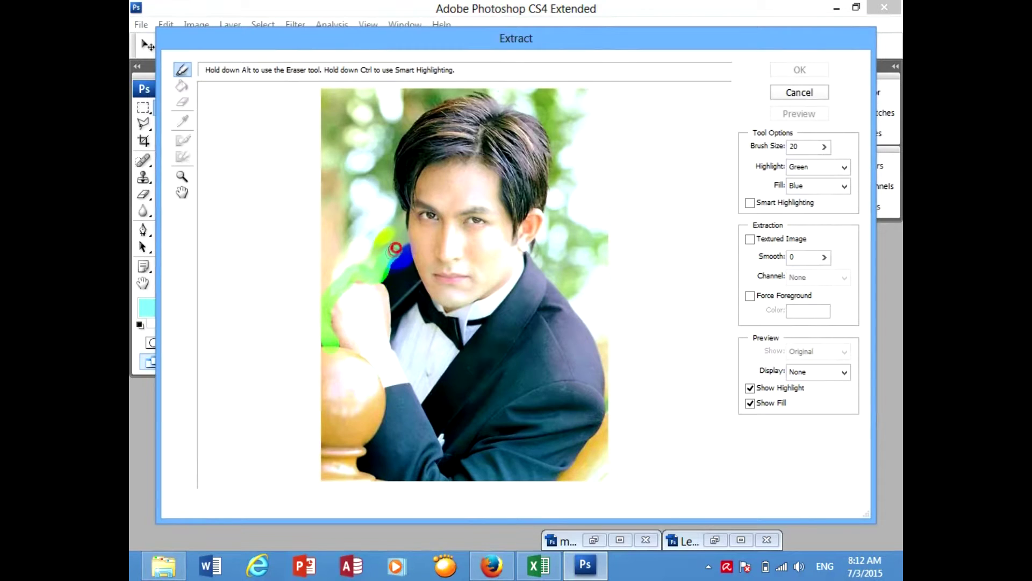
{"action": "mouse_move", "coordinate": [390, 178]}
{"action": "left_mouse_down"}
{"action": "mouse_move", "coordinate": [406, 118]}
{"action": "mouse_move", "coordinate": [468, 86]}
{"action": "mouse_move", "coordinate": [500, 95]}
{"action": "left_mouse_up"}
{"action": "mouse_move", "coordinate": [547, 149]}
{"action": "left_mouse_down"}
{"action": "mouse_move", "coordinate": [557, 196]}
{"action": "mouse_move", "coordinate": [543, 240]}
{"action": "mouse_move", "coordinate": [544, 228]}
{"action": "left_mouse_up"}
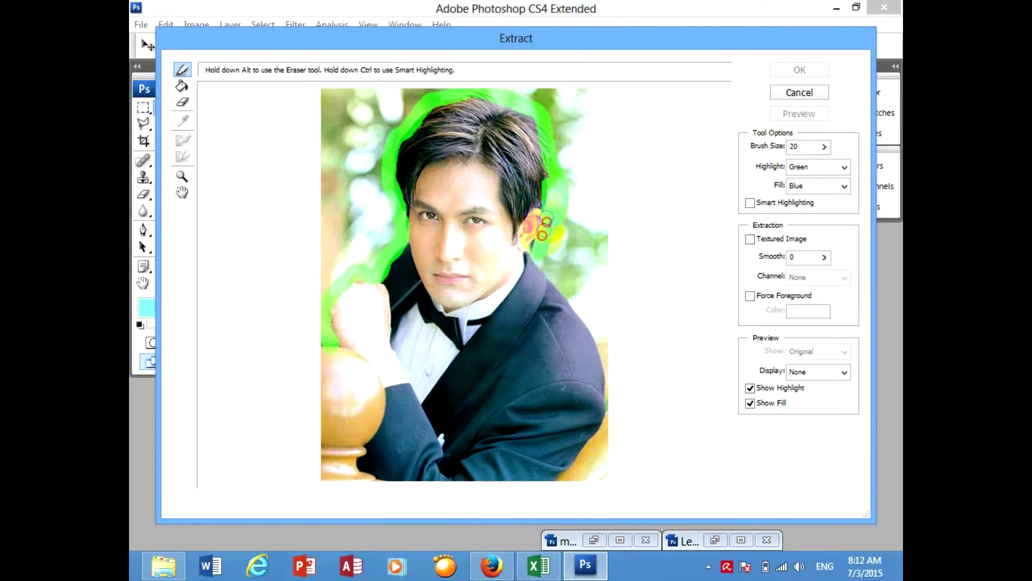
{"action": "mouse_move", "coordinate": [581, 304]}
{"action": "left_mouse_down"}
{"action": "mouse_move", "coordinate": [606, 362]}
{"action": "mouse_move", "coordinate": [591, 433]}
{"action": "left_mouse_up"}
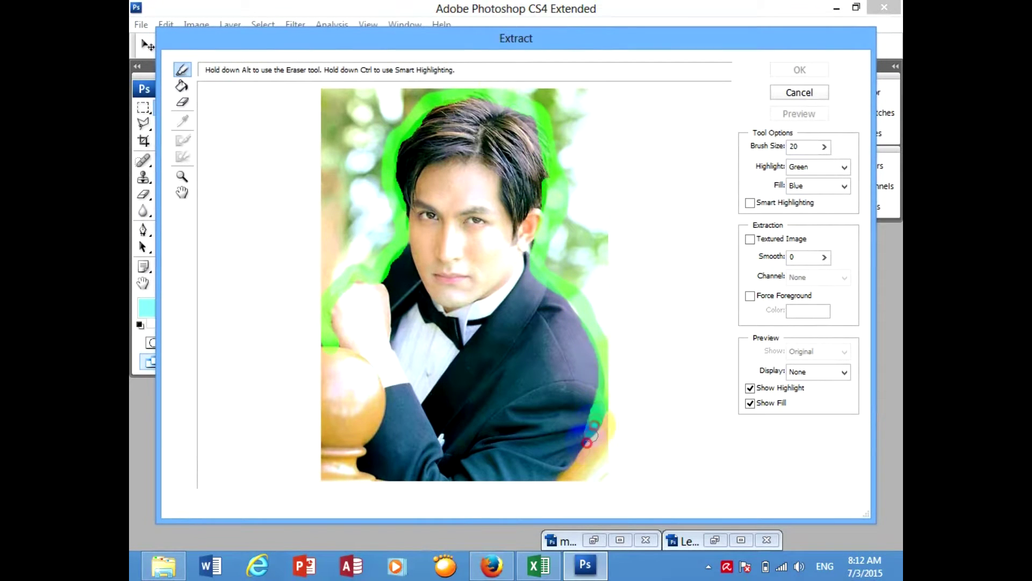
{"action": "left_click_drag", "start_coordinate": [562, 477], "coordinate": [375, 471]}
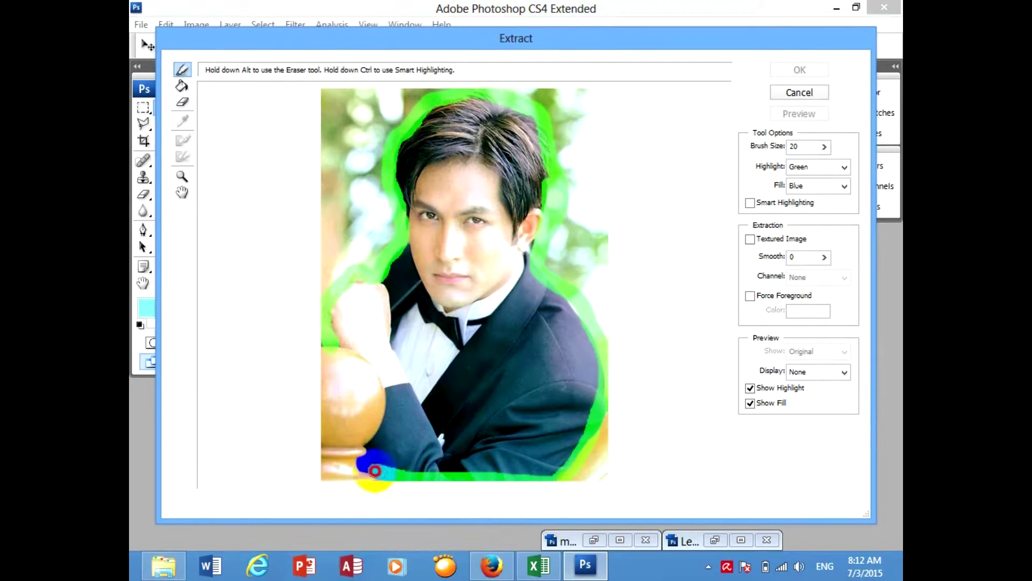
{"action": "left_click_drag", "start_coordinate": [374, 422], "coordinate": [347, 357]}
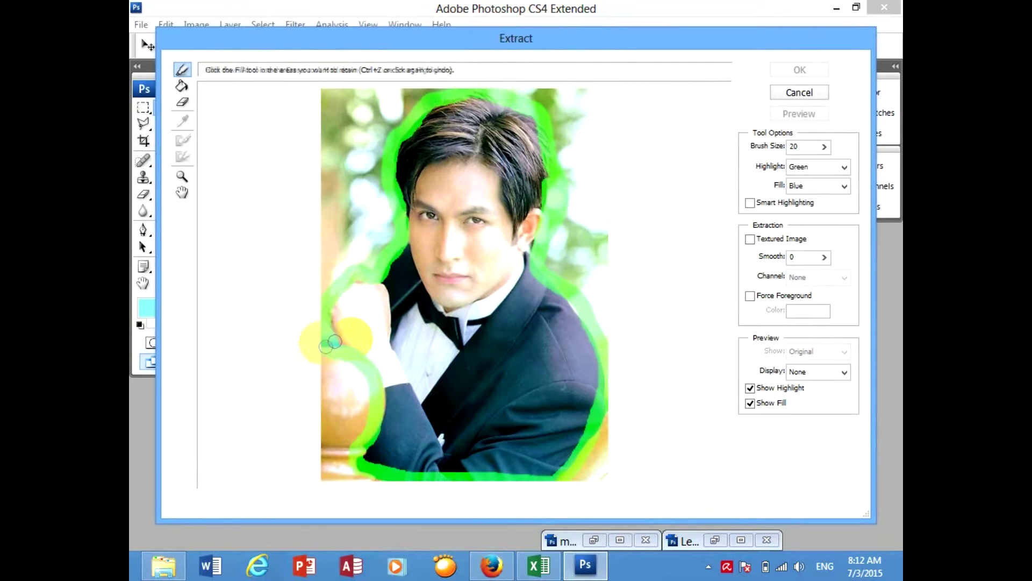
{"action": "left_click", "coordinate": [177, 88]}
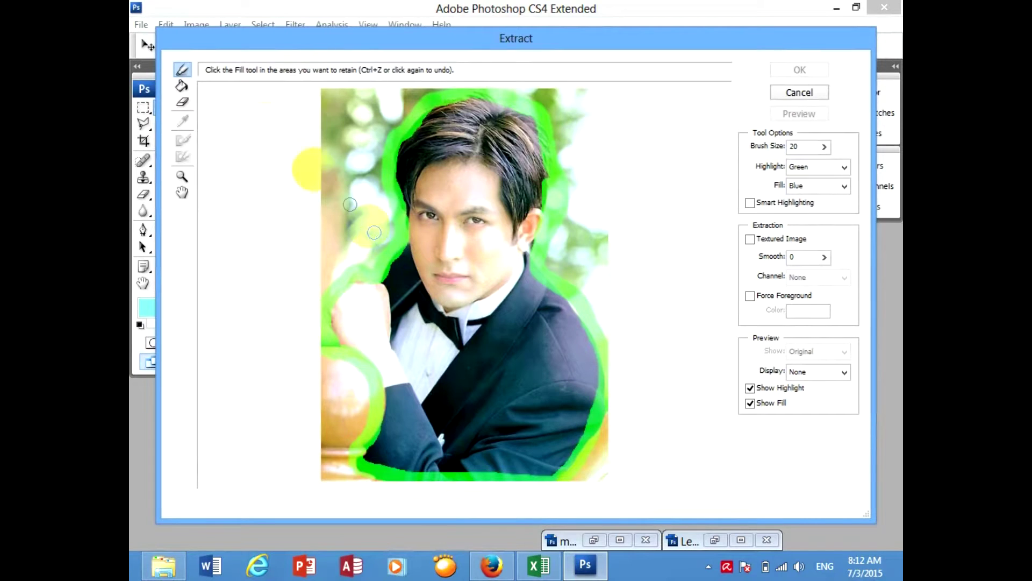
{"action": "left_click", "coordinate": [182, 85]}
{"action": "left_click", "coordinate": [492, 231]}
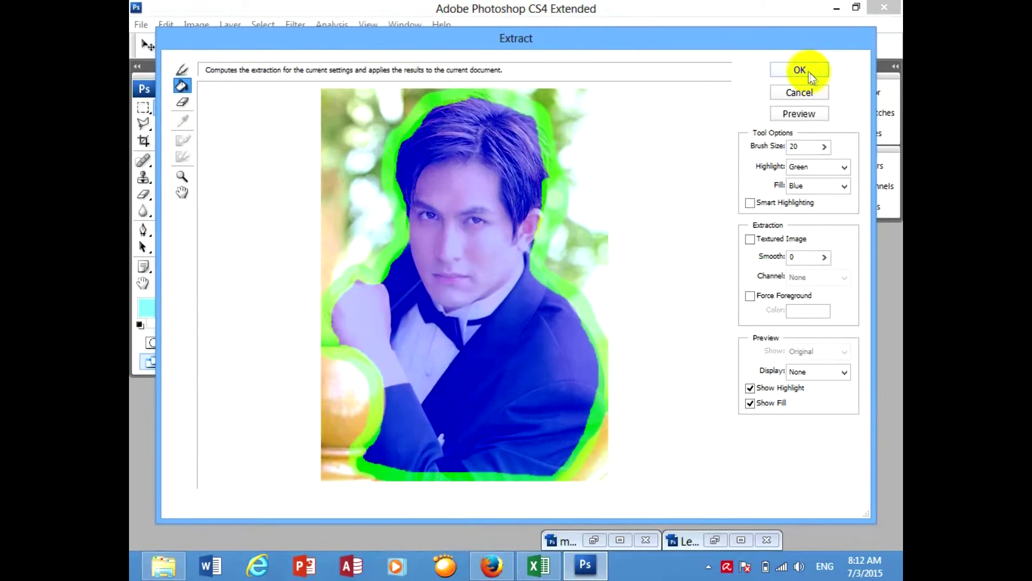
{"action": "left_click", "coordinate": [800, 70]}
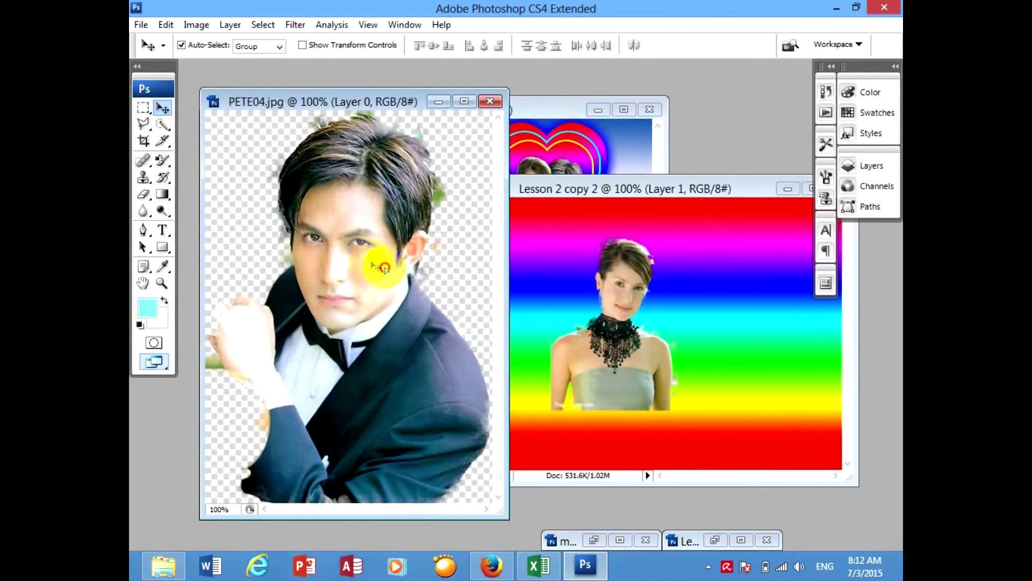
Copy the cut-out man into the rainbow poster and erase fringes around his hair and face
{"action": "left_click_drag", "start_coordinate": [383, 268], "coordinate": [702, 332]}
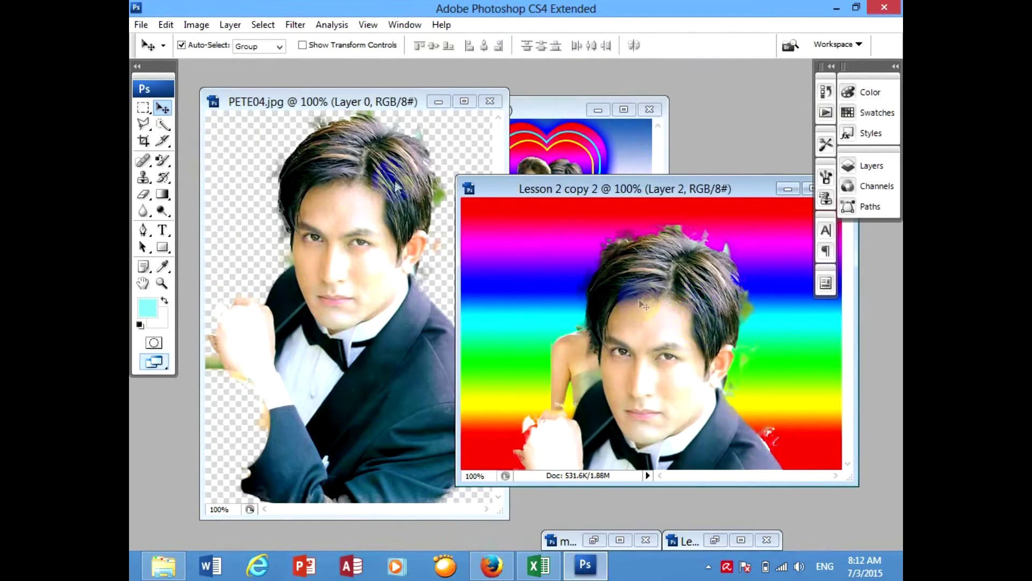
{"action": "left_click", "coordinate": [143, 194]}
{"action": "mouse_move", "coordinate": [771, 231]}
{"action": "left_mouse_down"}
{"action": "mouse_move", "coordinate": [699, 221]}
{"action": "mouse_move", "coordinate": [748, 332]}
{"action": "mouse_move", "coordinate": [732, 391]}
{"action": "mouse_move", "coordinate": [785, 387]}
{"action": "left_mouse_up"}
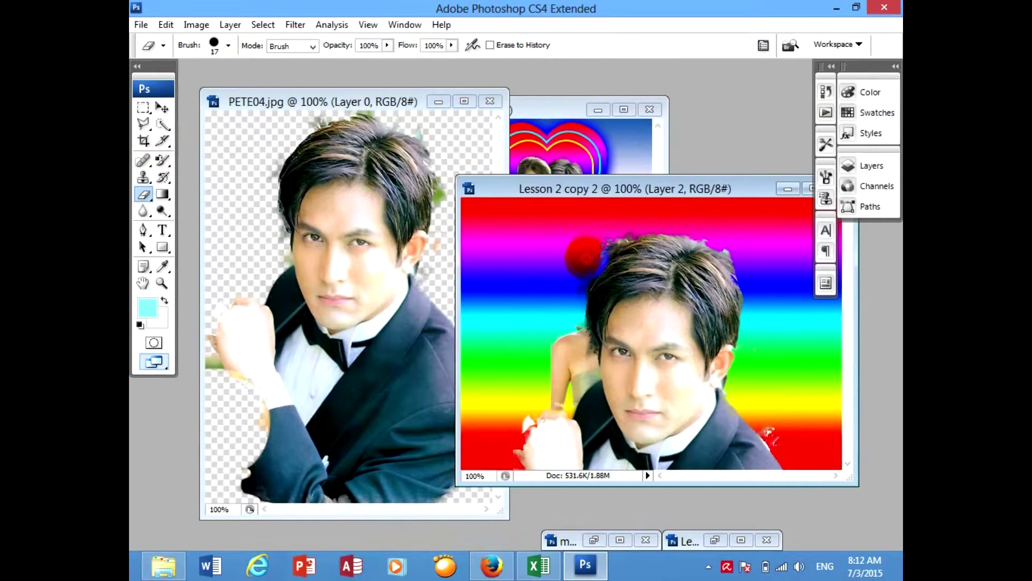
{"action": "left_click_drag", "start_coordinate": [575, 326], "coordinate": [605, 252]}
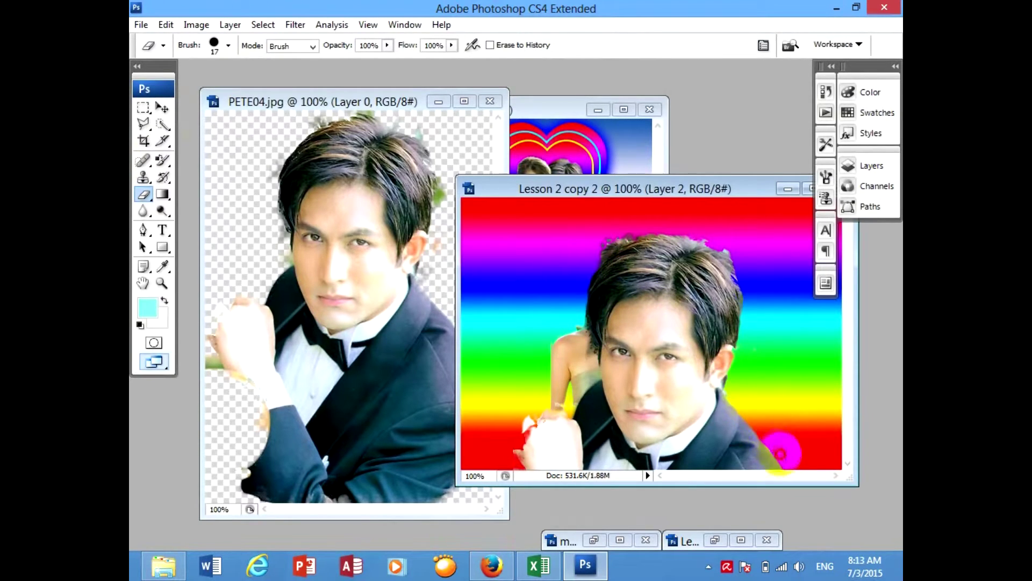
Scale the man down to about 42% and position him beside the woman
{"action": "left_click", "coordinate": [162, 107]}
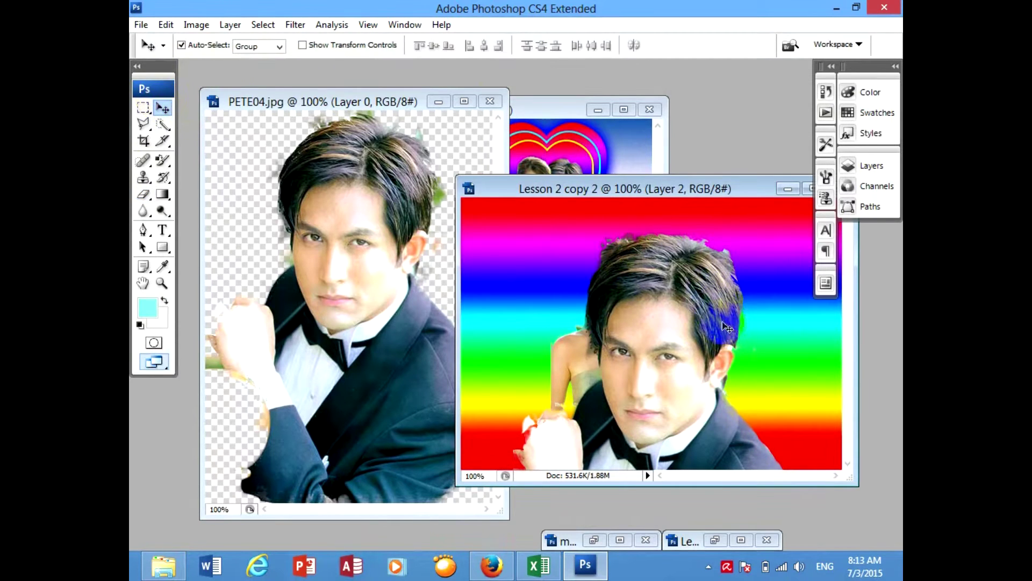
{"action": "key", "text": "ctrl+t"}
{"action": "left_click_drag", "start_coordinate": [783, 239], "coordinate": [739, 313]}
{"action": "left_click_drag", "start_coordinate": [711, 366], "coordinate": [739, 243]}
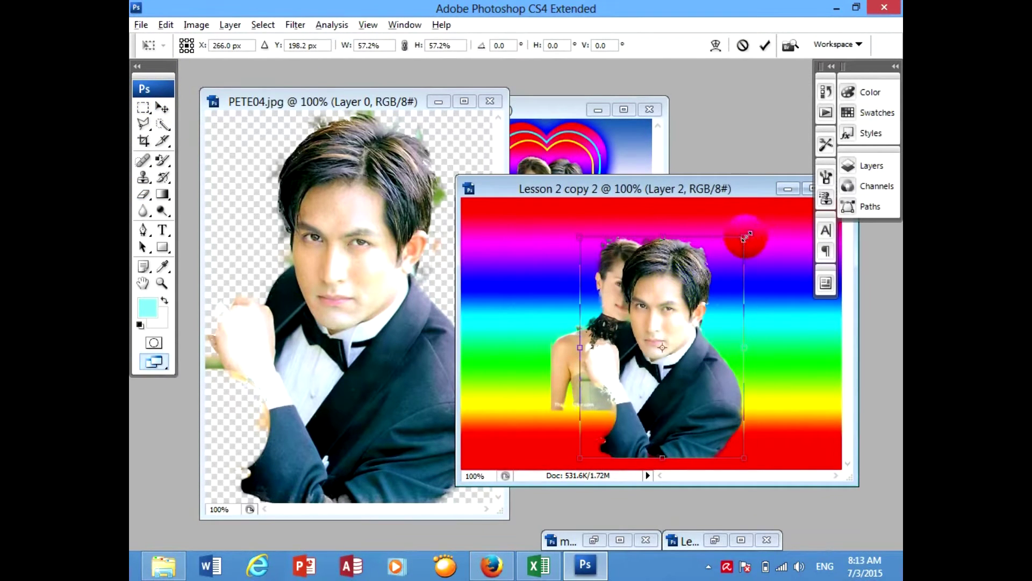
{"action": "left_click_drag", "start_coordinate": [745, 237], "coordinate": [667, 296]}
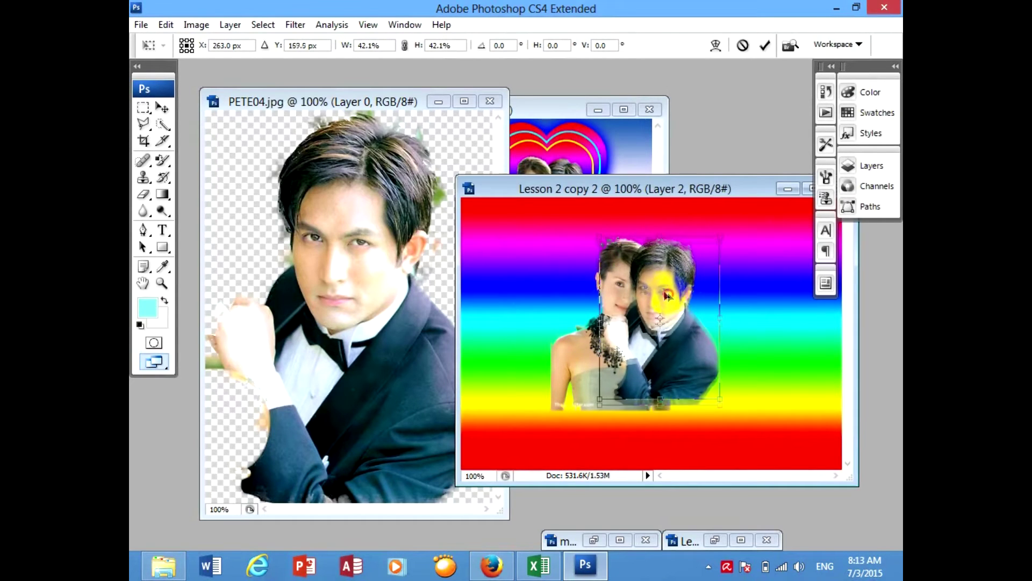
{"action": "key", "text": "Return"}
{"action": "left_click_drag", "start_coordinate": [676, 350], "coordinate": [654, 371]}
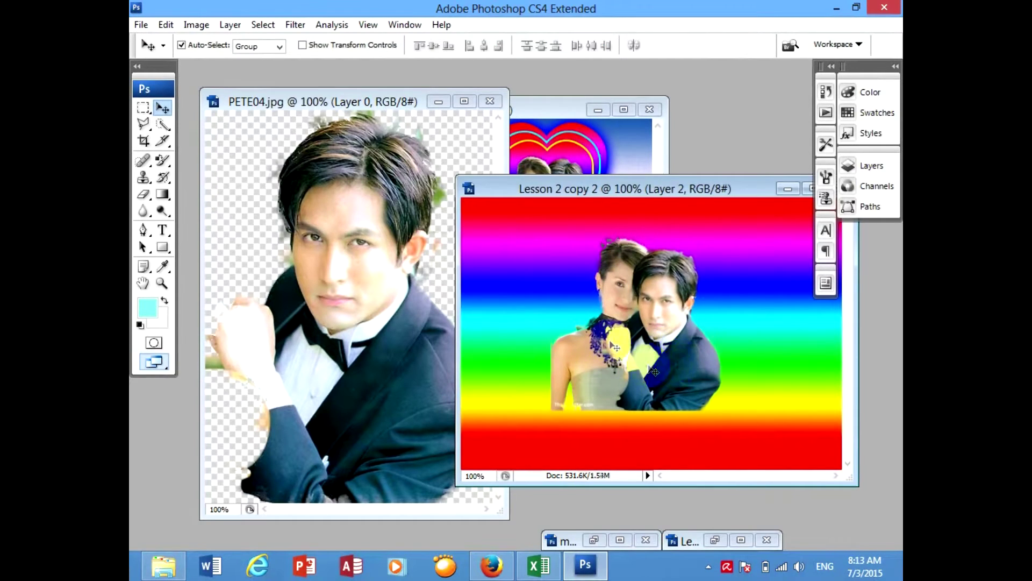
{"action": "left_click_drag", "start_coordinate": [657, 189], "coordinate": [495, 159]}
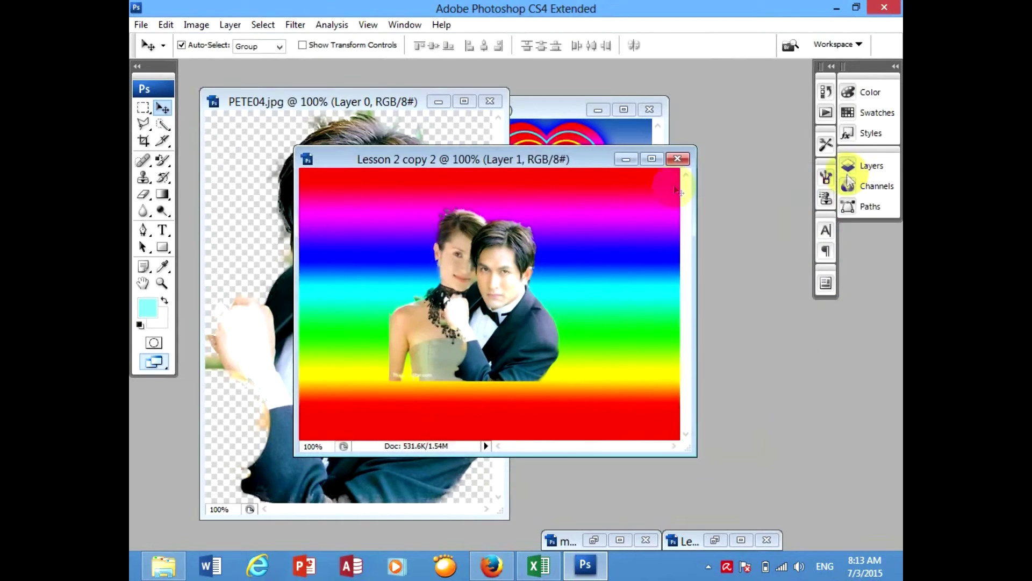
Move the woman's layer above the man's and free-transform her at roughly full size
{"action": "left_click", "coordinate": [872, 166]}
{"action": "left_click_drag", "start_coordinate": [726, 272], "coordinate": [725, 249]}
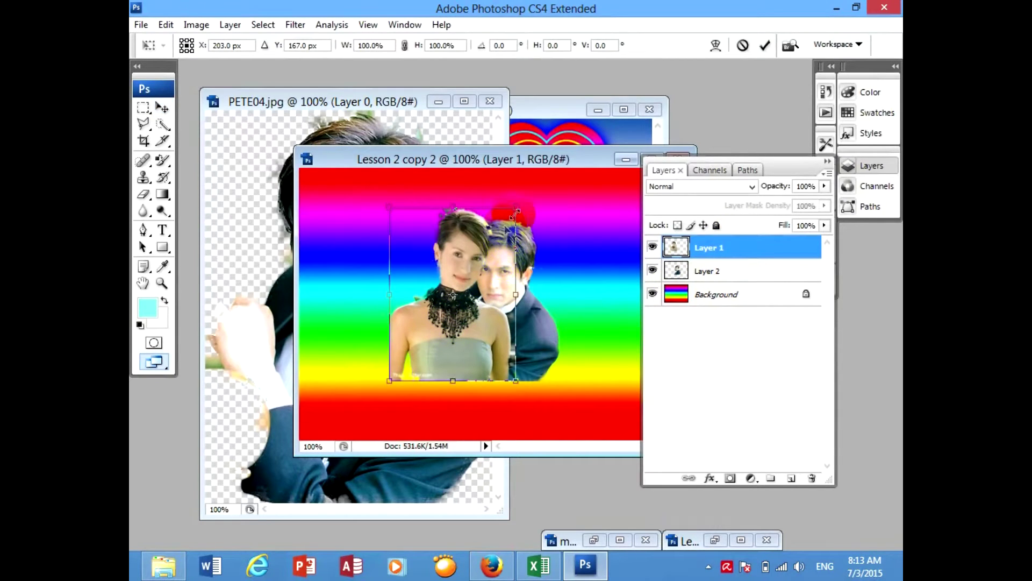
{"action": "left_click_drag", "start_coordinate": [514, 210], "coordinate": [509, 216]}
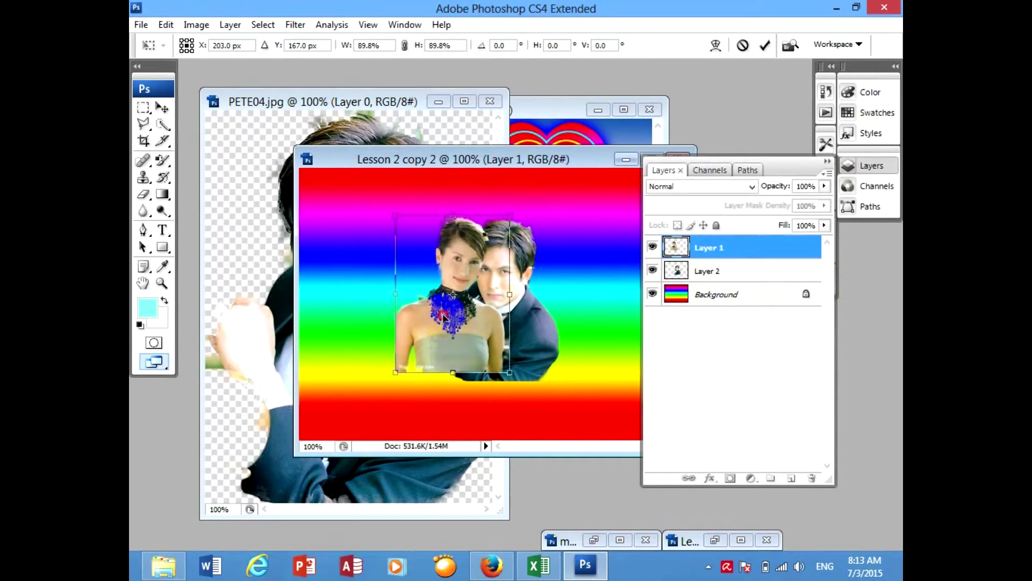
{"action": "left_click_drag", "start_coordinate": [444, 318], "coordinate": [440, 334]}
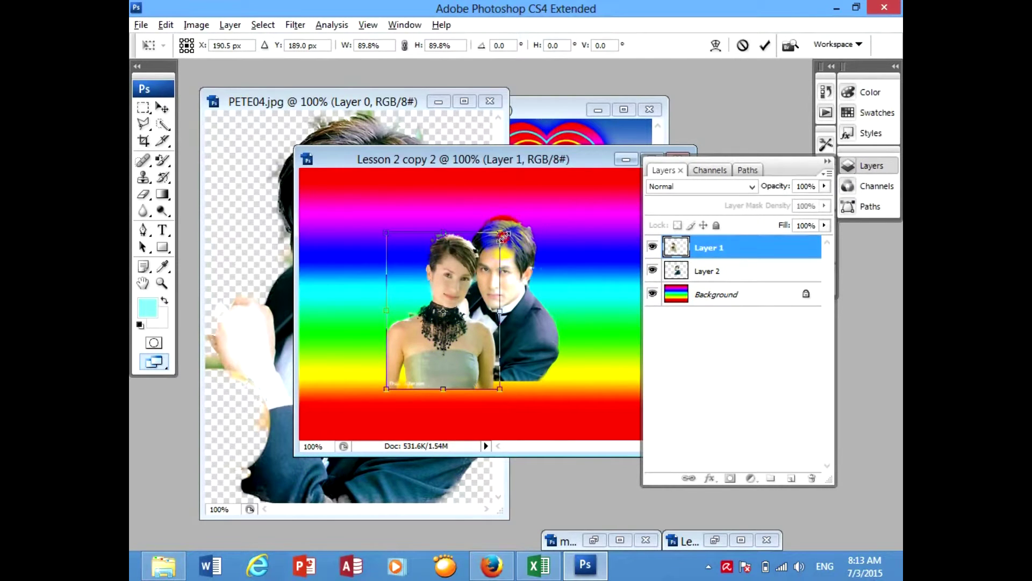
{"action": "left_click_drag", "start_coordinate": [500, 236], "coordinate": [507, 230]}
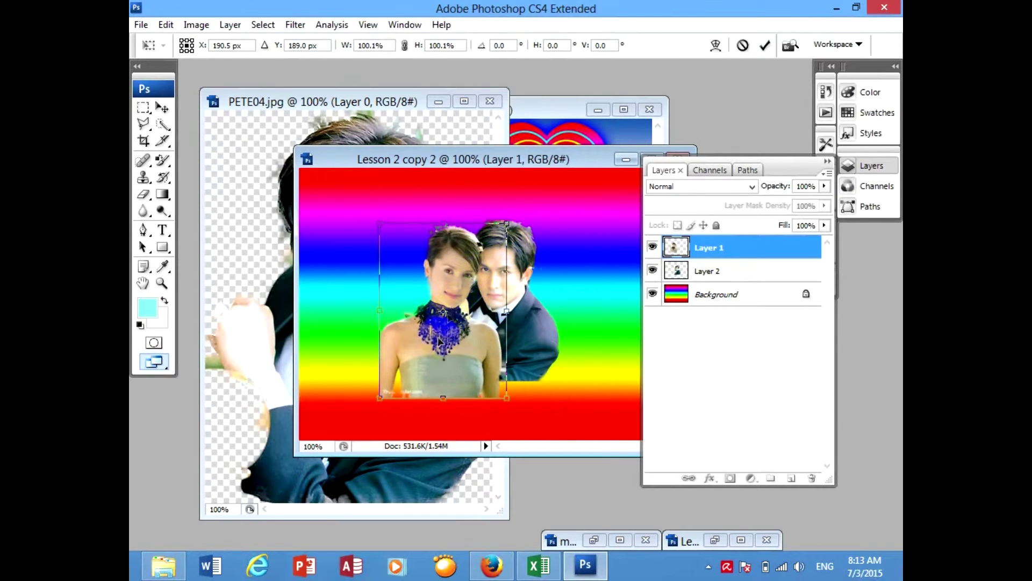
{"action": "key", "text": "Return"}
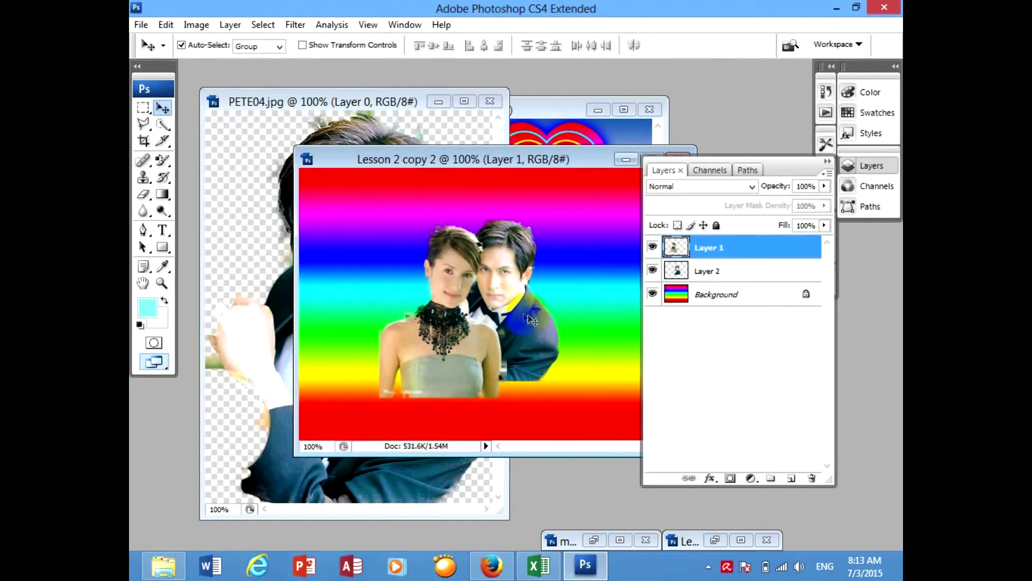
Nudge the woman and man together so she overlaps in front of him
{"action": "left_click_drag", "start_coordinate": [424, 351], "coordinate": [422, 359]}
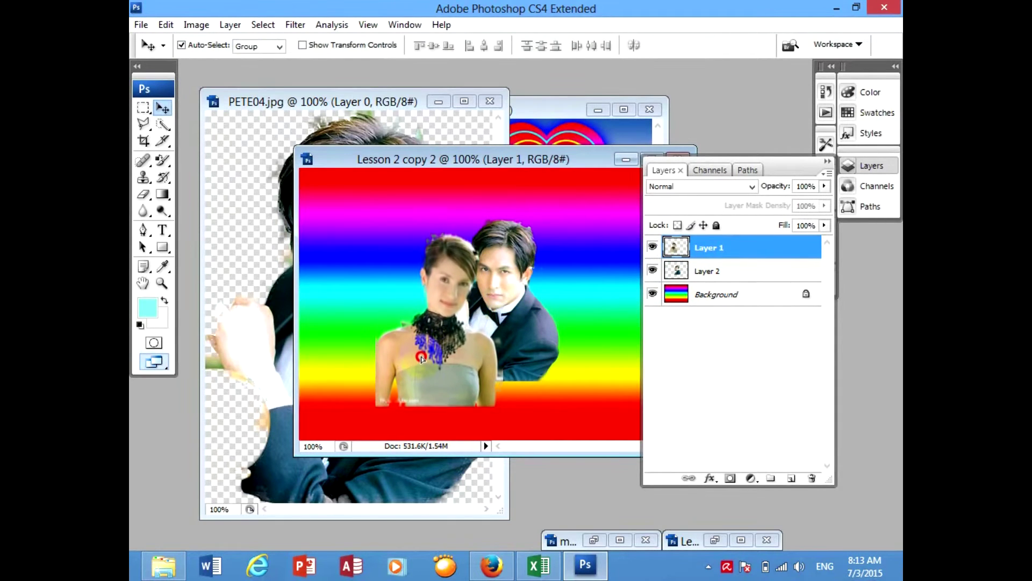
{"action": "left_click_drag", "start_coordinate": [430, 355], "coordinate": [438, 346]}
{"action": "left_click_drag", "start_coordinate": [515, 307], "coordinate": [525, 289]}
{"action": "left_click_drag", "start_coordinate": [458, 336], "coordinate": [466, 321]}
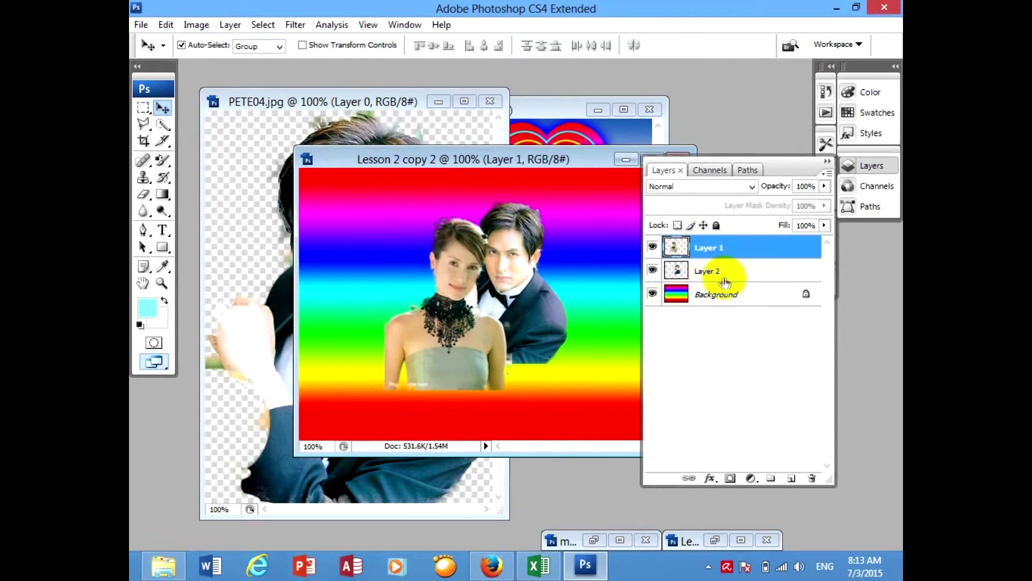
{"action": "left_click_drag", "start_coordinate": [528, 164], "coordinate": [406, 121]}
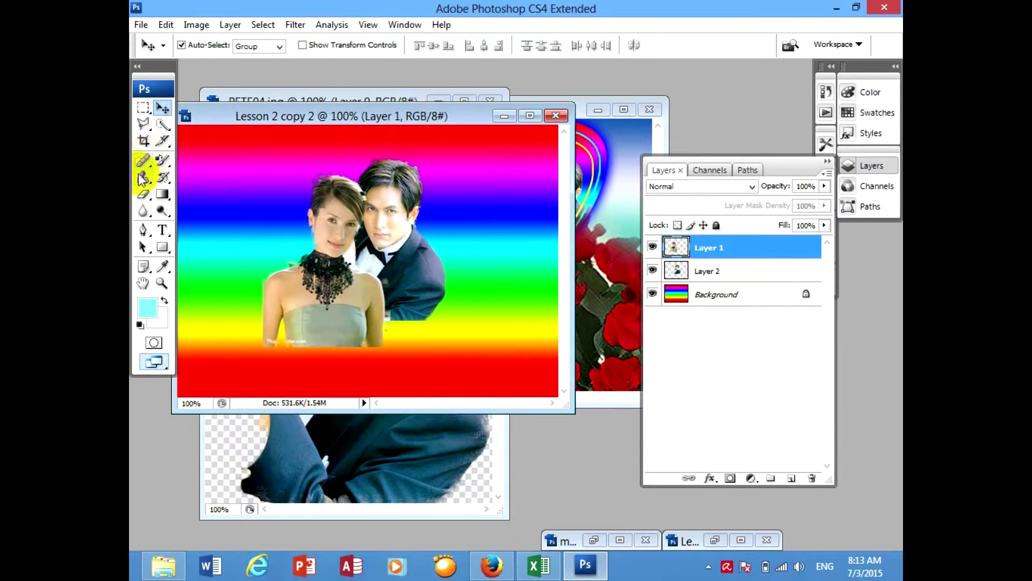
Merge Layer 1 and Layer 2 into one couple layer and shift it slightly left
{"action": "left_click", "coordinate": [144, 197]}
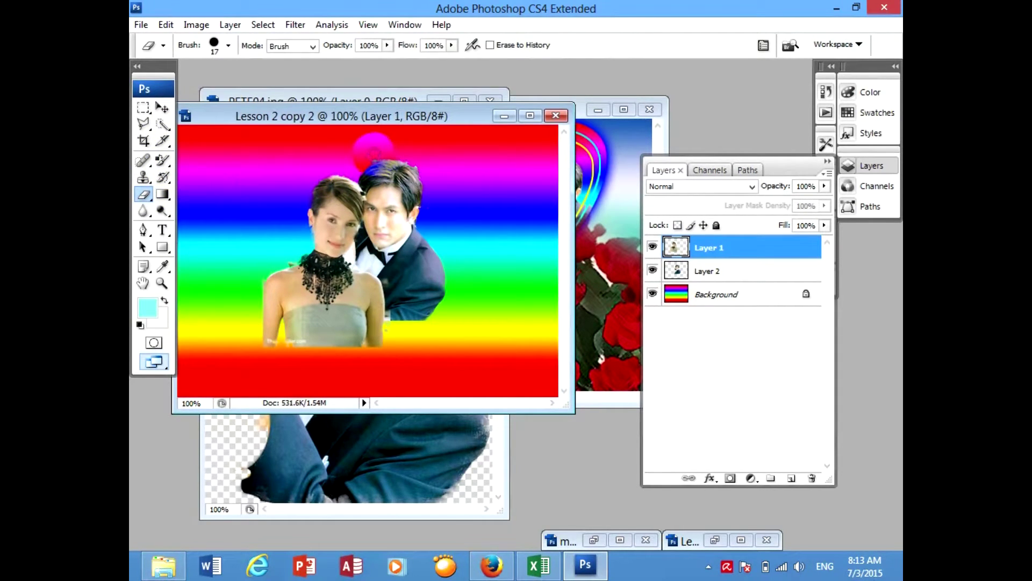
{"action": "left_click", "coordinate": [162, 107]}
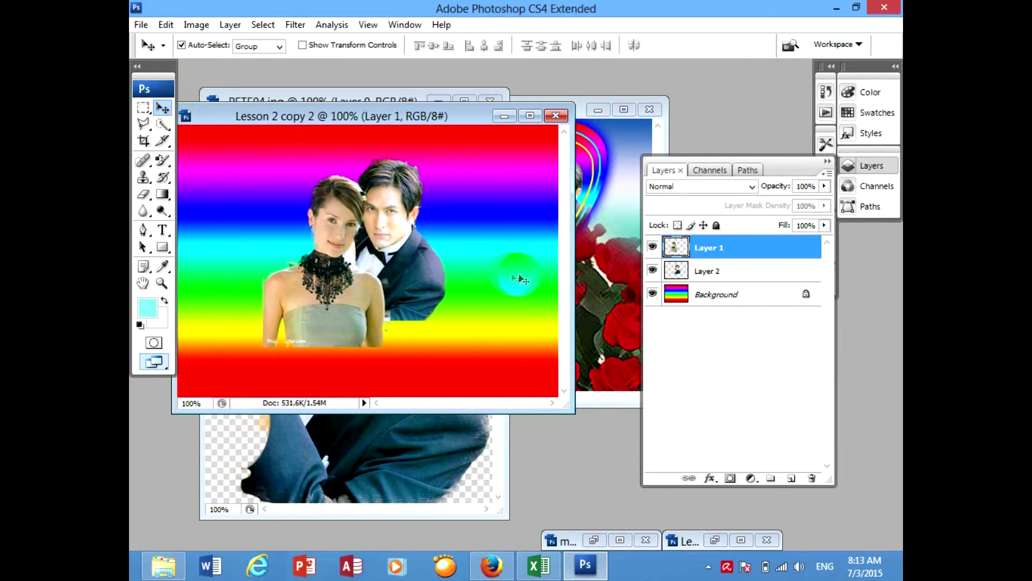
{"action": "left_click", "coordinate": [715, 271], "text": "ctrl"}
{"action": "right_click", "coordinate": [715, 272]}
{"action": "left_click", "coordinate": [754, 505]}
{"action": "left_click_drag", "start_coordinate": [430, 243], "coordinate": [351, 285]}
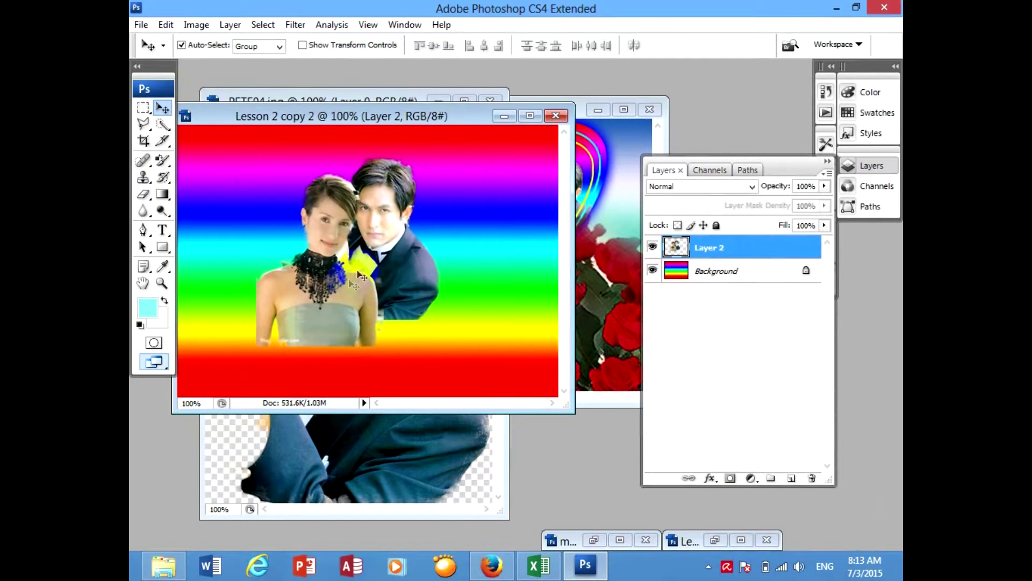
{"action": "left_click", "coordinate": [204, 262]}
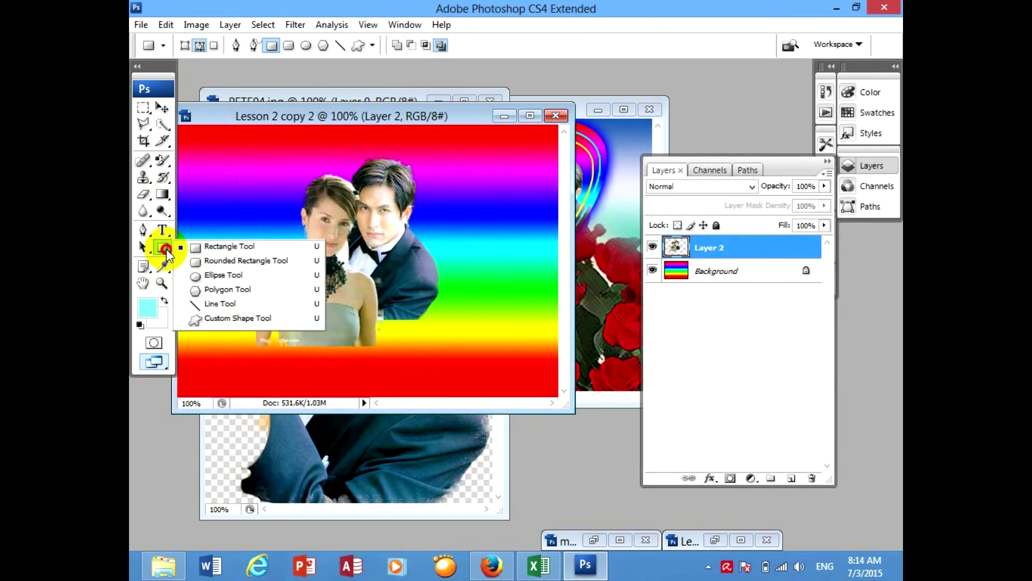
Switch to the Custom Shape tool and load the All shapes library into the Shape picker
{"action": "left_click_drag", "start_coordinate": [167, 251], "coordinate": [250, 251]}
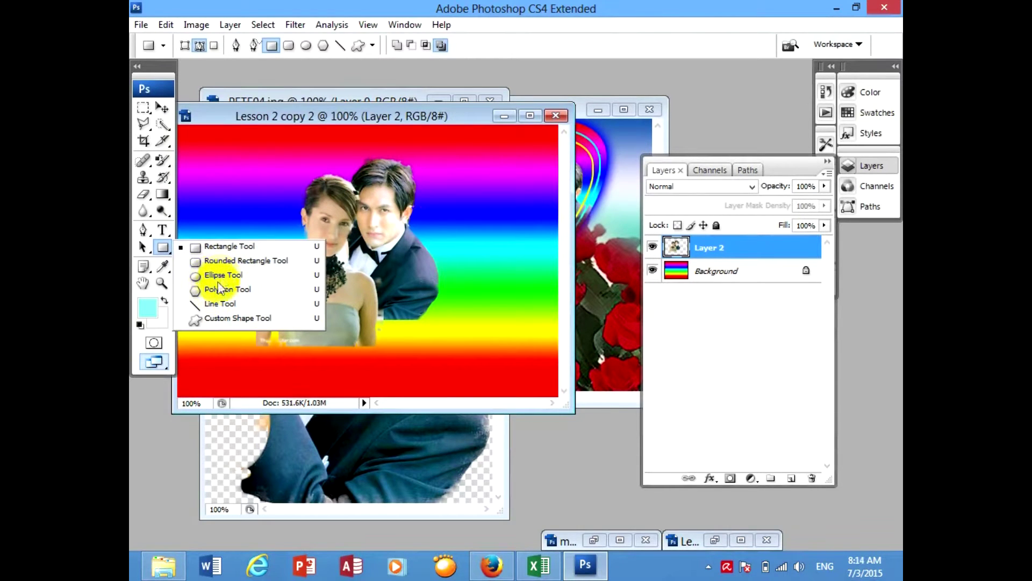
{"action": "left_click", "coordinate": [247, 321]}
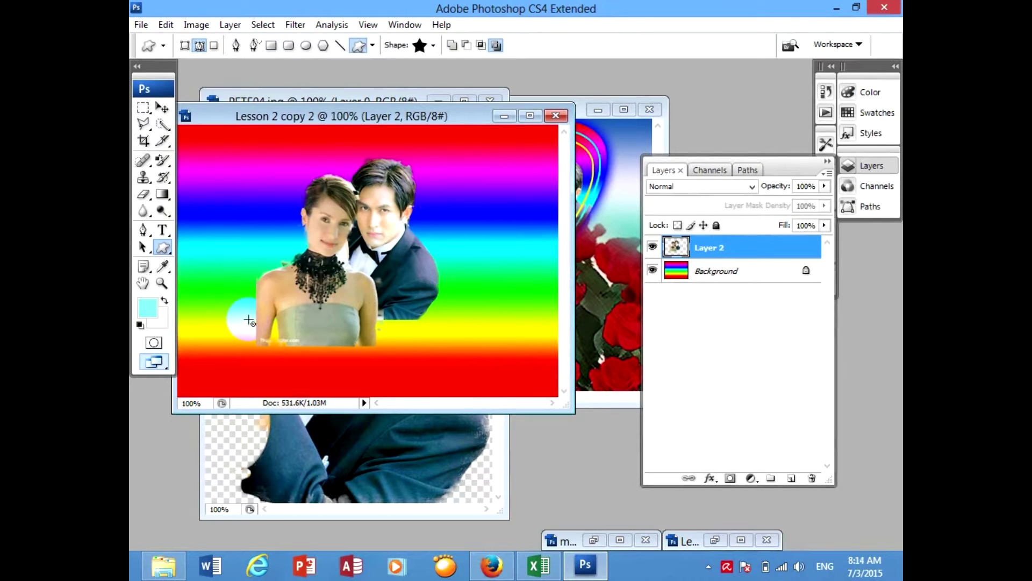
{"action": "left_click", "coordinate": [433, 46]}
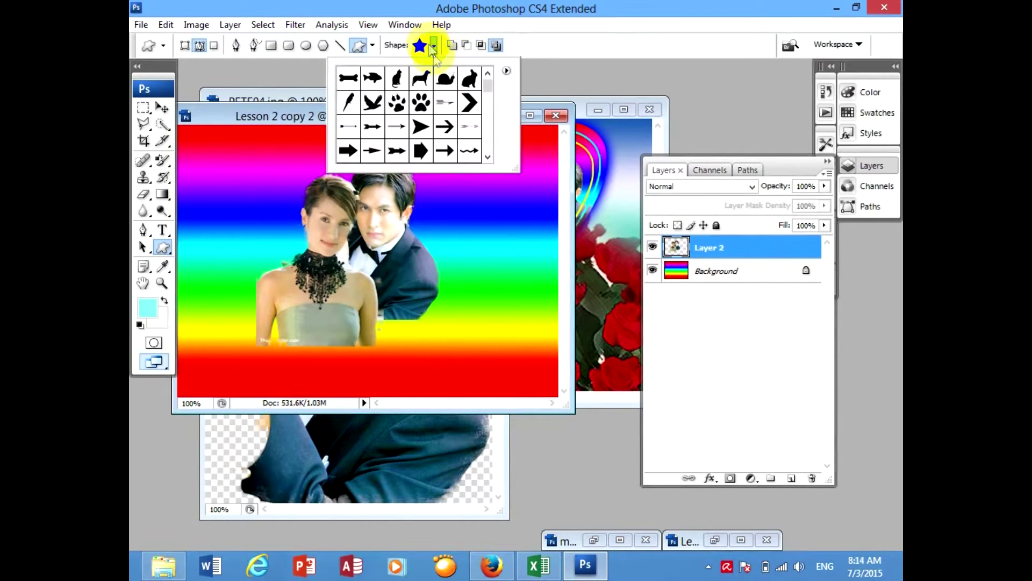
{"action": "left_click", "coordinate": [507, 70]}
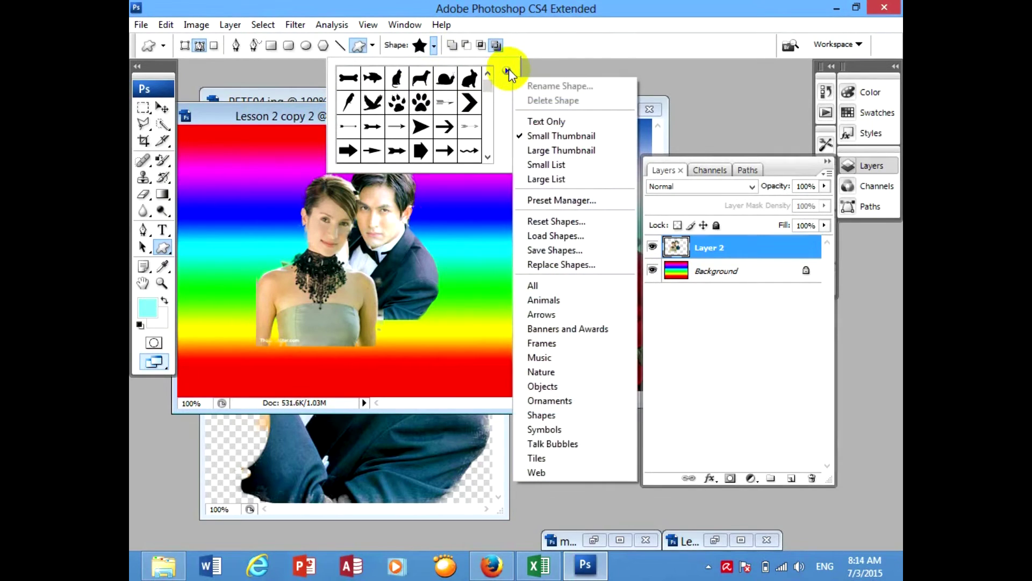
{"action": "left_click", "coordinate": [586, 285]}
{"action": "left_click", "coordinate": [454, 221]}
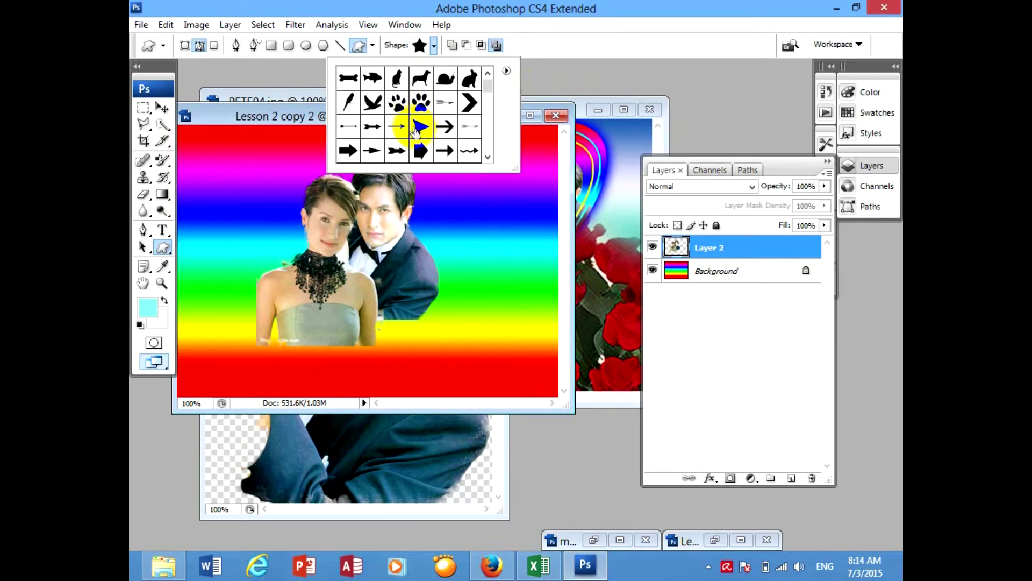
Choose the heart custom shape and set drawing to Shape layers mode
{"action": "left_click", "coordinate": [374, 80]}
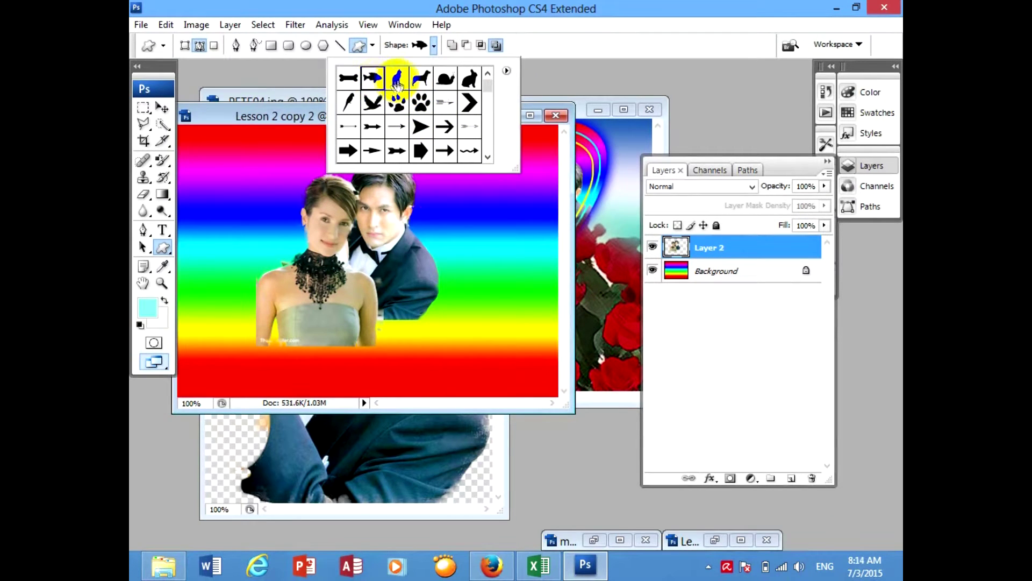
{"action": "left_click", "coordinate": [421, 78]}
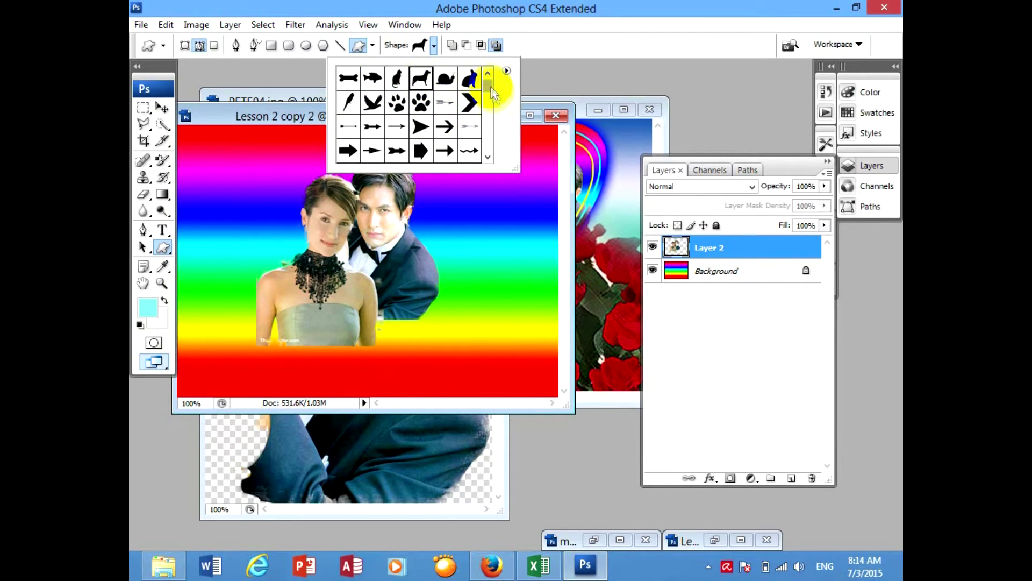
{"action": "left_click_drag", "start_coordinate": [488, 82], "coordinate": [494, 125]}
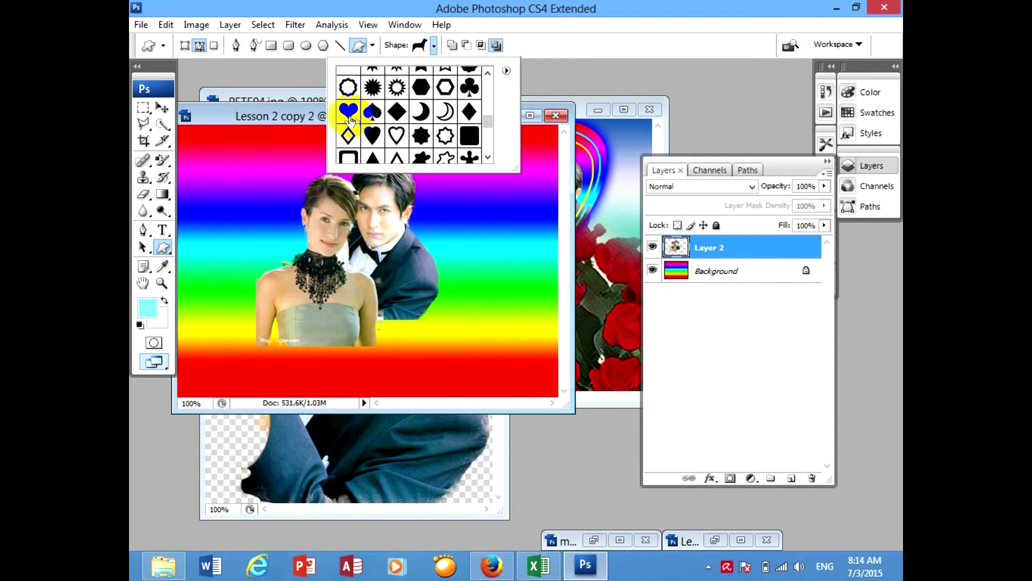
{"action": "left_click", "coordinate": [374, 141]}
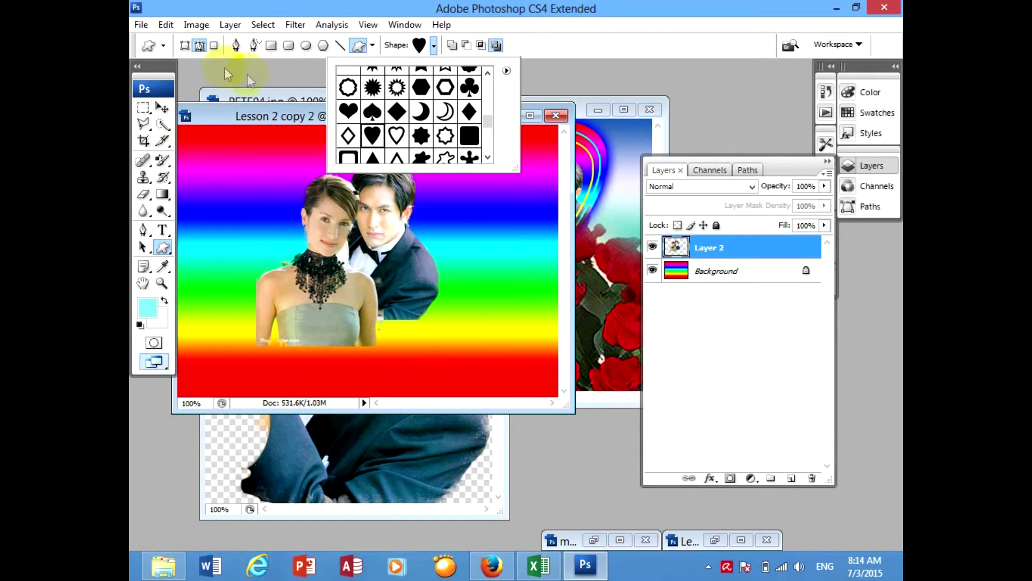
{"action": "left_click", "coordinate": [185, 45]}
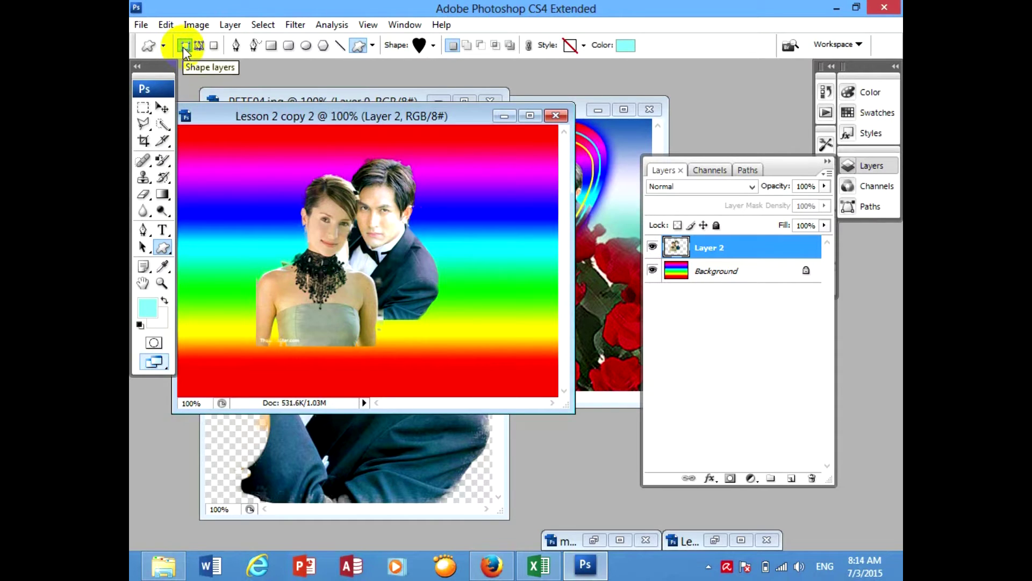
Undo the solid cyan heart and draw a heart path around the couple instead
{"action": "left_click_drag", "start_coordinate": [263, 154], "coordinate": [451, 314]}
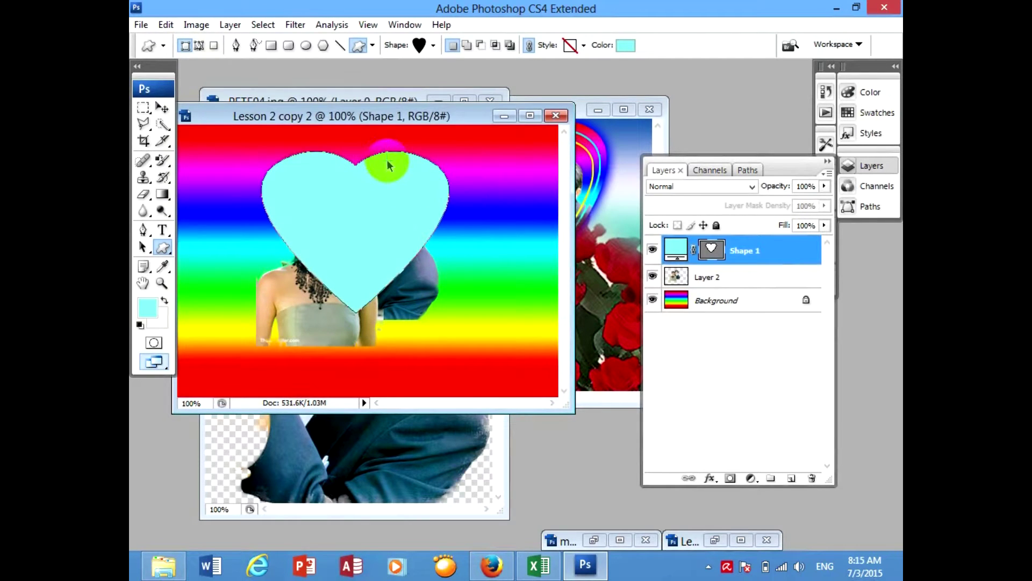
{"action": "key", "text": "ctrl+z"}
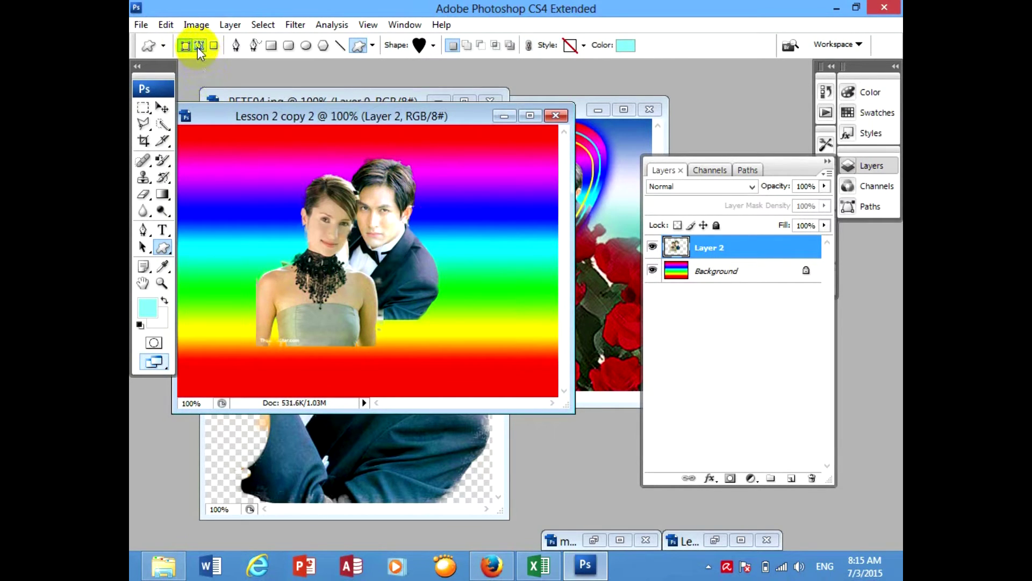
{"action": "left_click", "coordinate": [199, 46]}
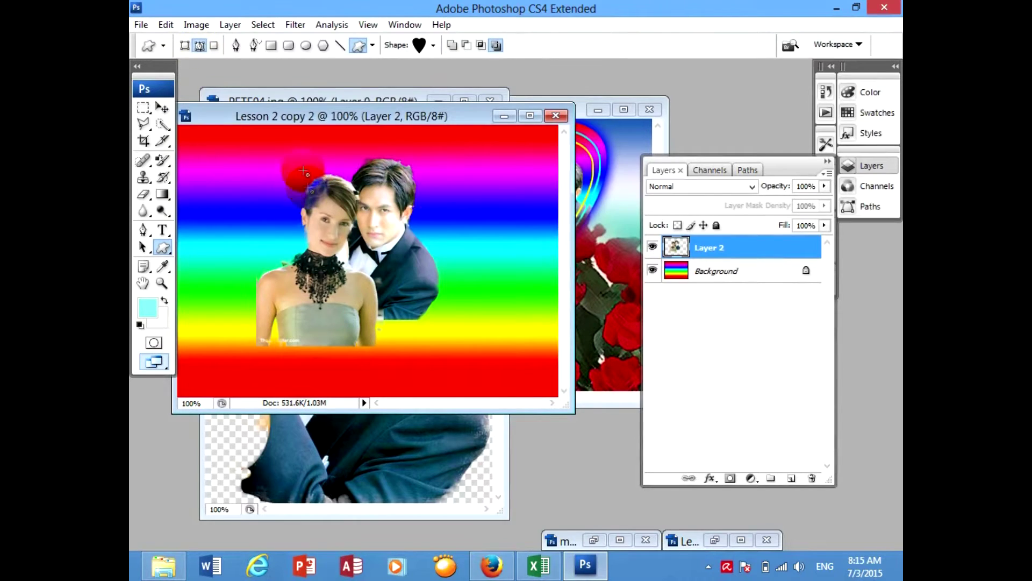
{"action": "mouse_move", "coordinate": [304, 141]}
{"action": "left_mouse_down"}
{"action": "mouse_move", "coordinate": [421, 343]}
{"action": "mouse_move", "coordinate": [442, 342]}
{"action": "left_mouse_up"}
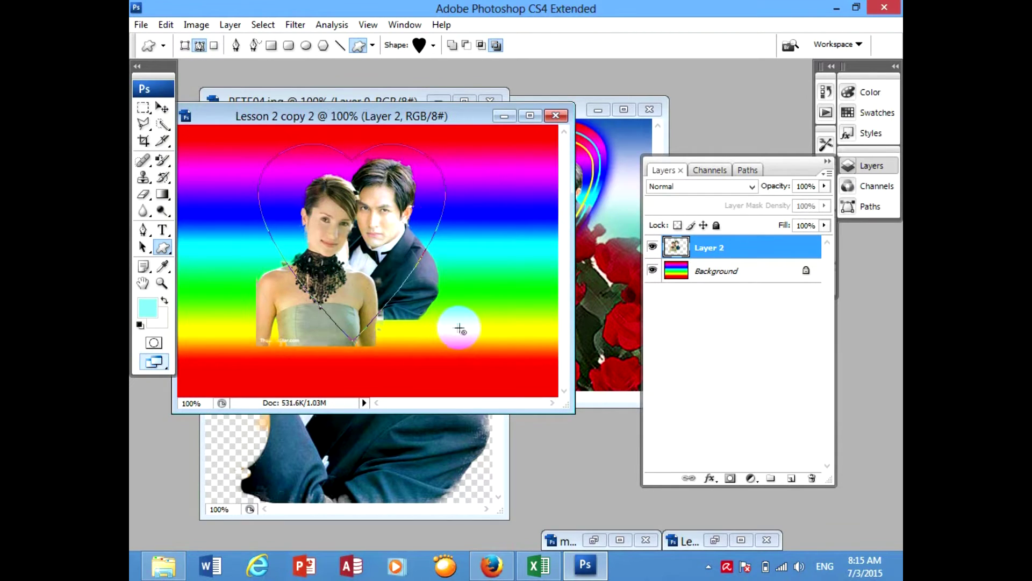
{"action": "right_click", "coordinate": [376, 234]}
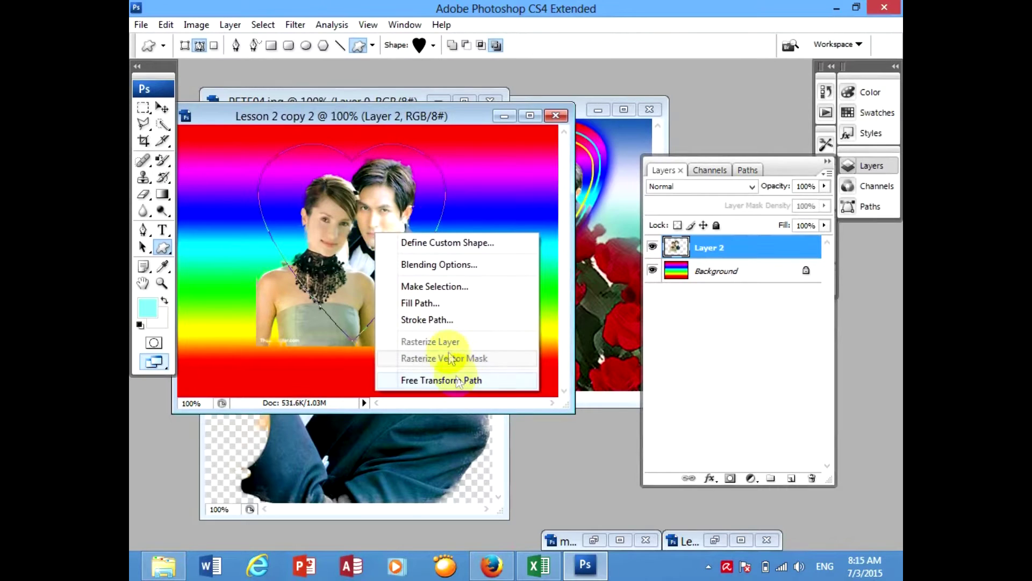
Make a selection from the heart path, then close PETE04.jpg without saving
{"action": "left_click", "coordinate": [447, 294]}
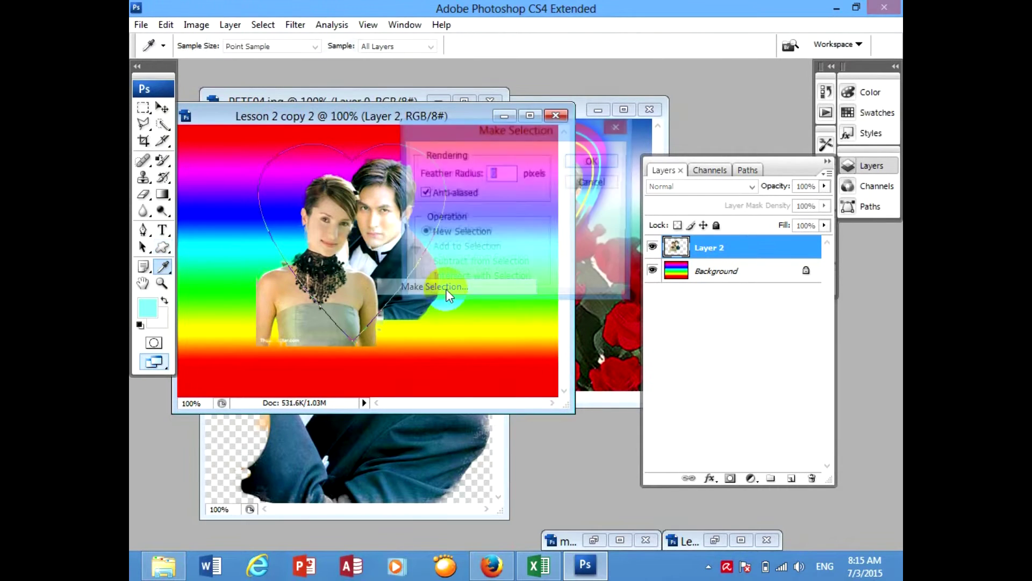
{"action": "left_click", "coordinate": [594, 157]}
{"action": "left_click", "coordinate": [162, 107]}
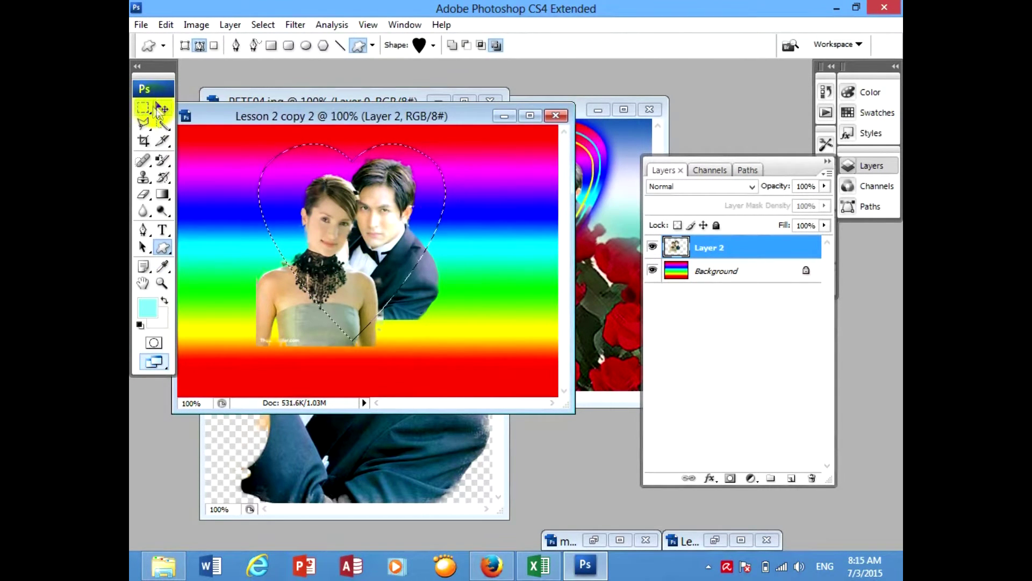
{"action": "left_click", "coordinate": [333, 101]}
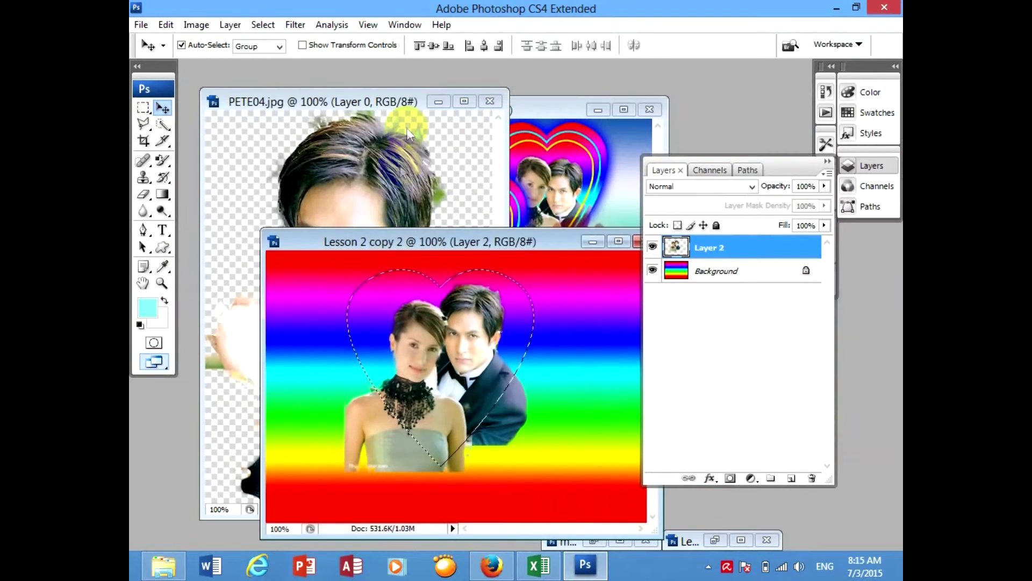
{"action": "left_click", "coordinate": [490, 101]}
{"action": "left_click", "coordinate": [518, 228]}
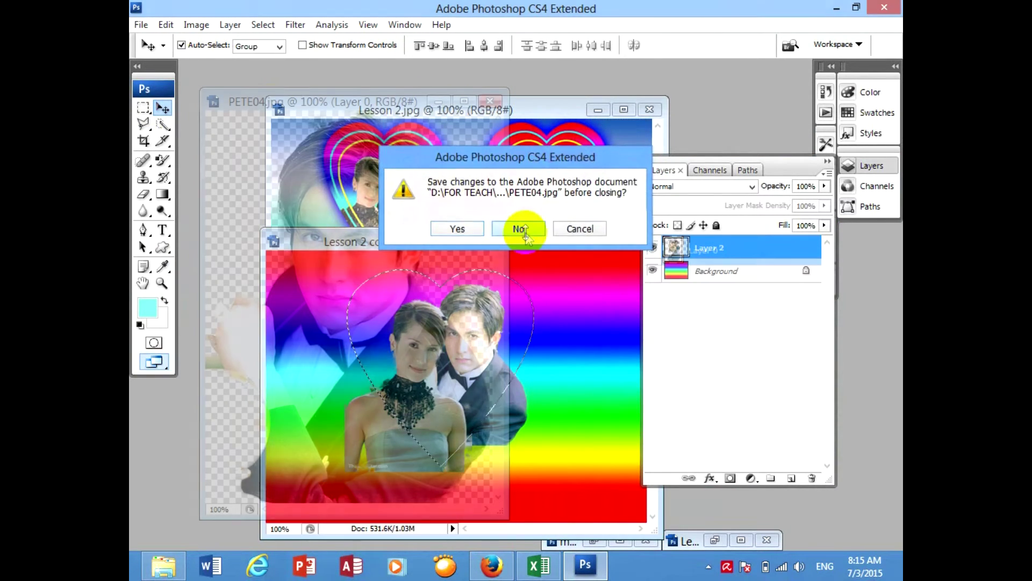
Restore Lesson 2 copy and drag the heart-cut couple into it with the Move tool
{"action": "left_click_drag", "start_coordinate": [461, 245], "coordinate": [580, 123]}
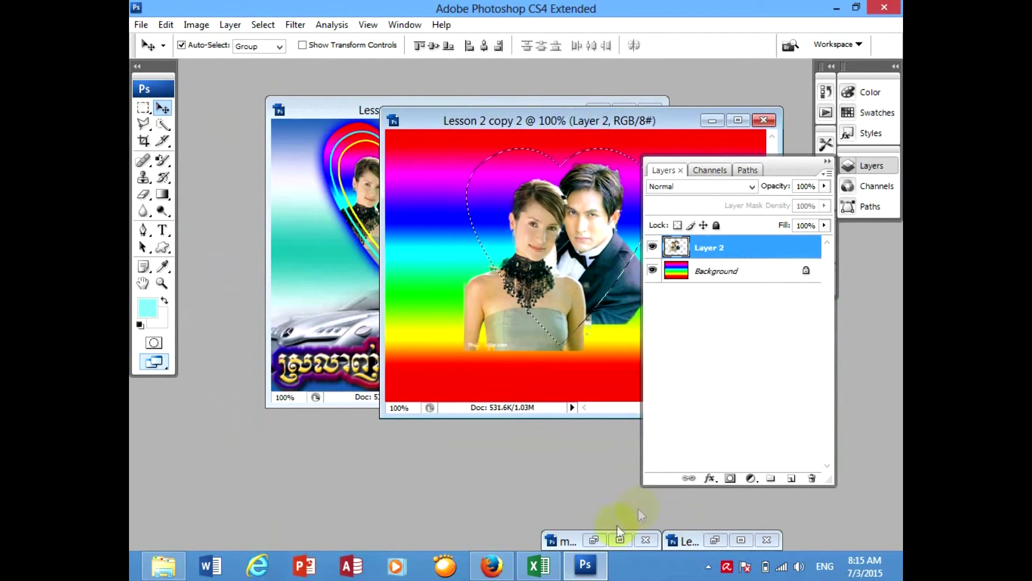
{"action": "left_click", "coordinate": [594, 539]}
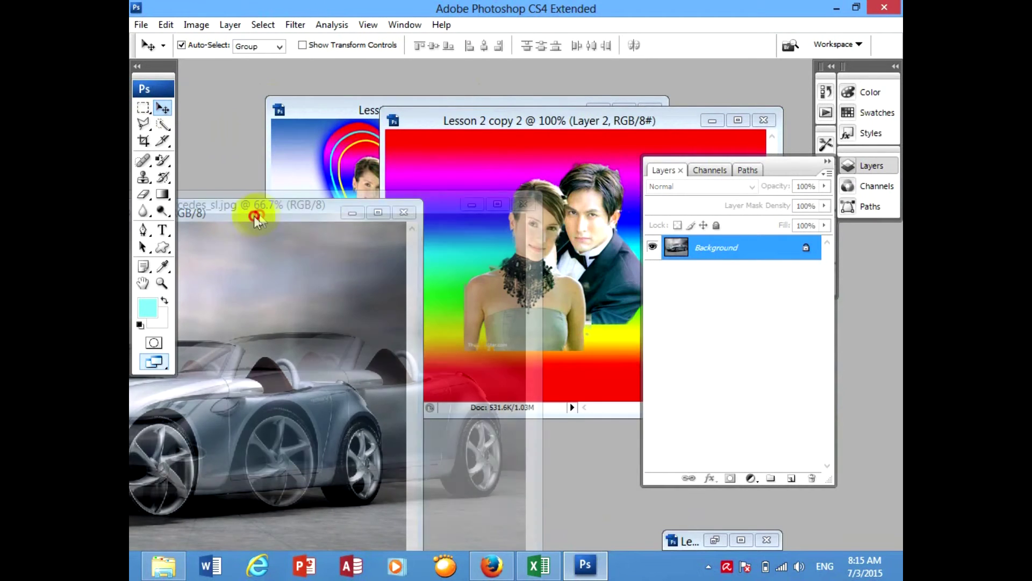
{"action": "left_click", "coordinate": [715, 540]}
{"action": "left_click_drag", "start_coordinate": [442, 152], "coordinate": [298, 263]}
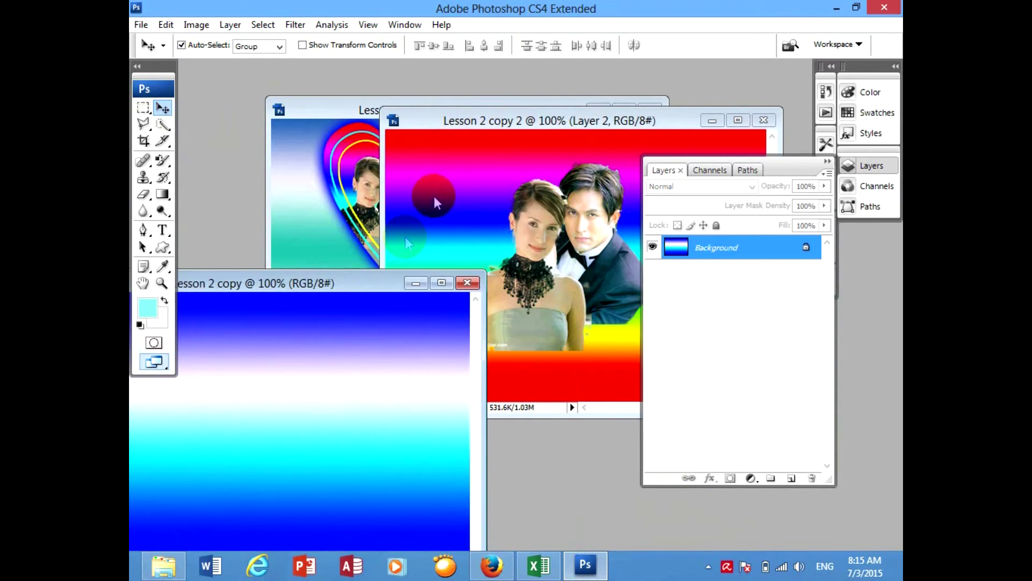
{"action": "left_click_drag", "start_coordinate": [296, 263], "coordinate": [420, 239]}
{"action": "mouse_move", "coordinate": [543, 139]}
{"action": "left_mouse_down"}
{"action": "mouse_move", "coordinate": [294, 347]}
{"action": "mouse_move", "coordinate": [410, 336]}
{"action": "left_mouse_up"}
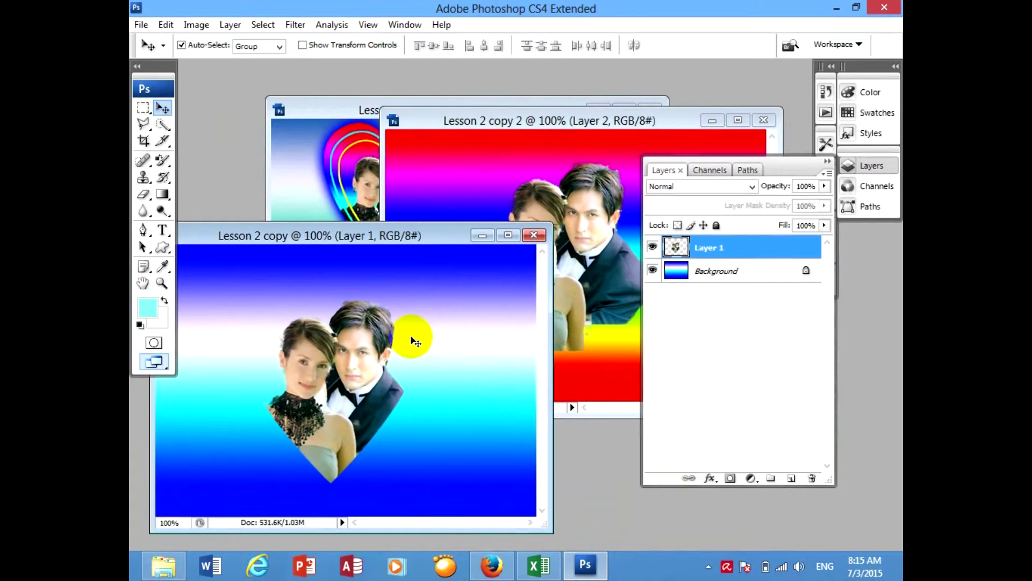
Flatten the rainbow document Lesson 2 copy 2 into a single layer
{"action": "left_click", "coordinate": [333, 408]}
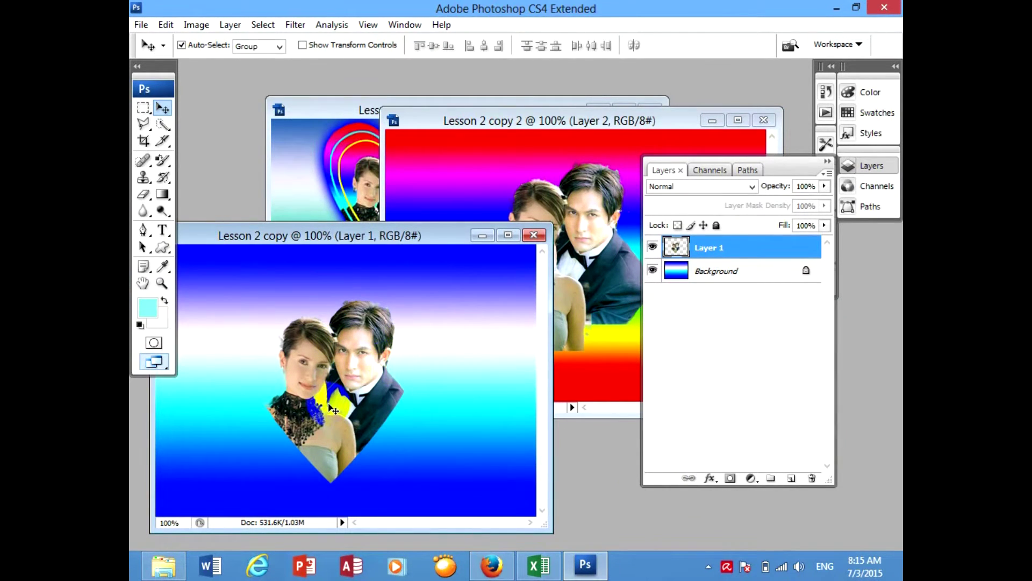
{"action": "left_click", "coordinate": [564, 121]}
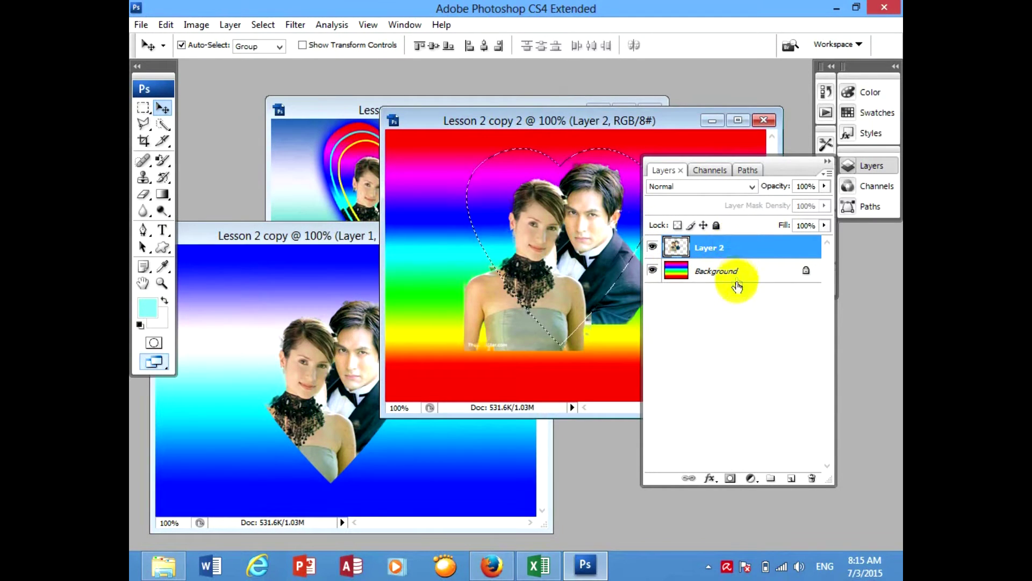
{"action": "right_click", "coordinate": [739, 247]}
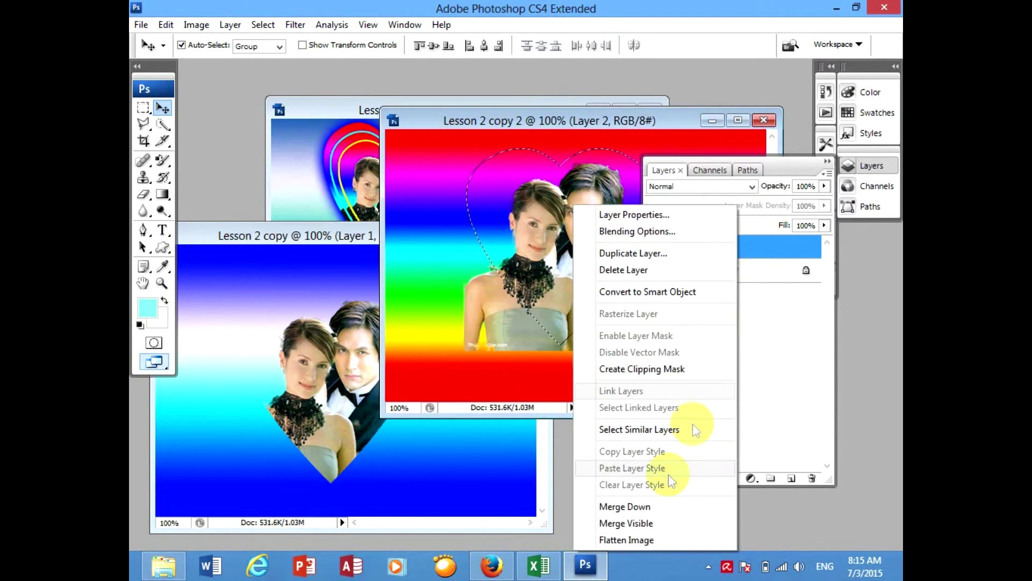
{"action": "left_click", "coordinate": [650, 506]}
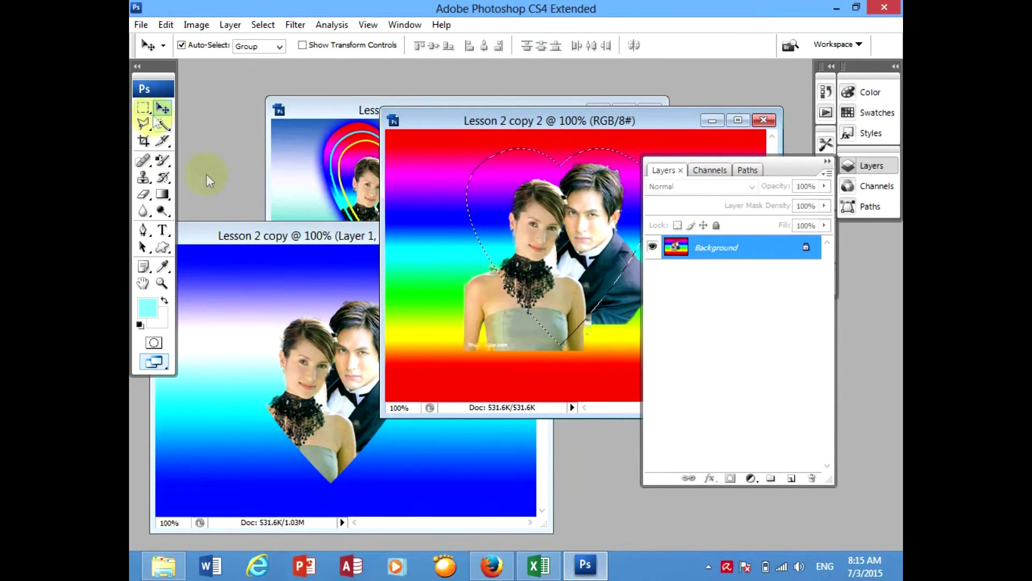
Delete Layer 1 from Lesson 2 copy and drag the rainbow heart cutout in
{"action": "left_click", "coordinate": [368, 382]}
{"action": "mouse_move", "coordinate": [704, 247]}
{"action": "left_mouse_down"}
{"action": "mouse_move", "coordinate": [813, 415]}
{"action": "mouse_move", "coordinate": [812, 478]}
{"action": "left_mouse_up"}
{"action": "left_click", "coordinate": [491, 161]}
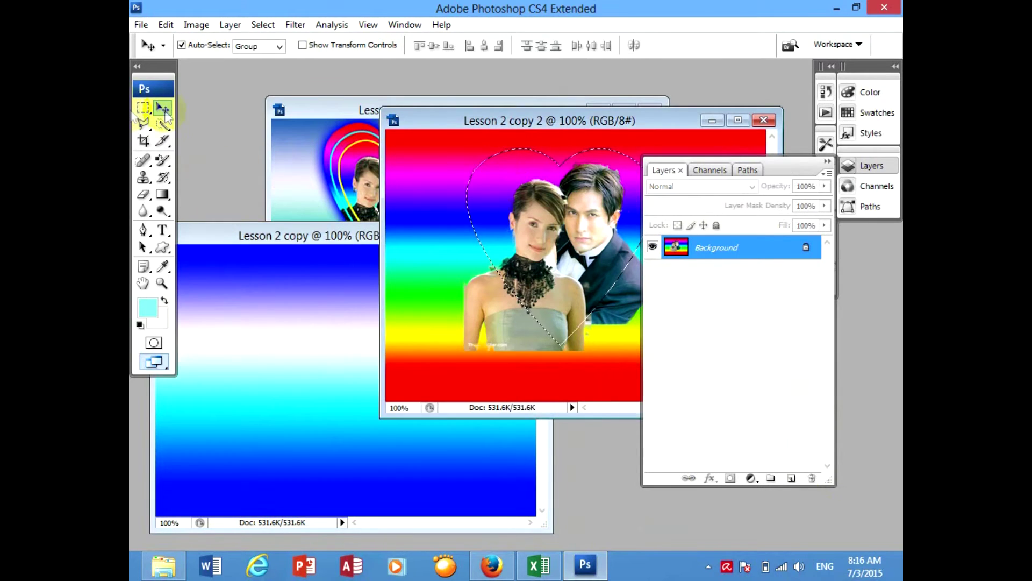
{"action": "left_click_drag", "start_coordinate": [537, 258], "coordinate": [304, 336]}
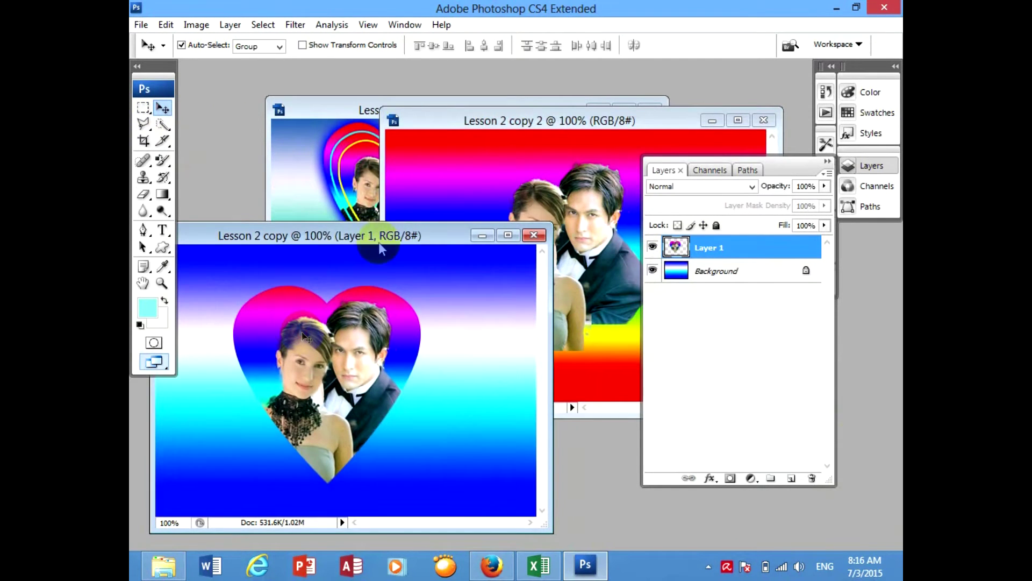
{"action": "left_click", "coordinate": [712, 121]}
{"action": "left_click_drag", "start_coordinate": [383, 235], "coordinate": [450, 180]}
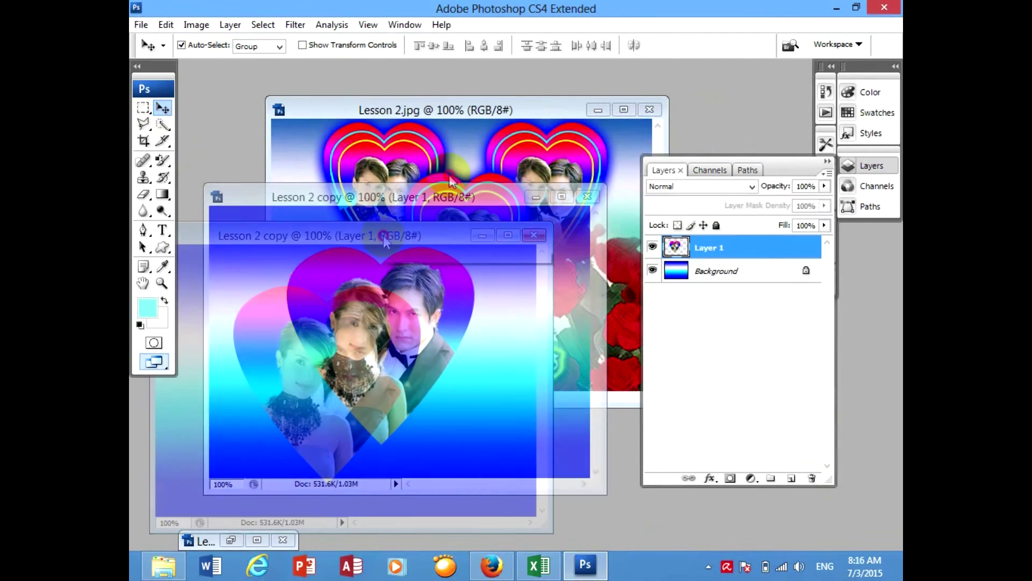
Free-transform the rainbow heart cutout in Lesson 2 copy to a smaller size
{"action": "mouse_move", "coordinate": [501, 104]}
{"action": "left_mouse_down"}
{"action": "mouse_move", "coordinate": [404, 83]}
{"action": "mouse_move", "coordinate": [314, 389]}
{"action": "left_mouse_up"}
{"action": "mouse_move", "coordinate": [450, 181]}
{"action": "left_mouse_down"}
{"action": "mouse_move", "coordinate": [370, 75]}
{"action": "mouse_move", "coordinate": [368, 84]}
{"action": "left_mouse_up"}
{"action": "key", "text": "ctrl+t"}
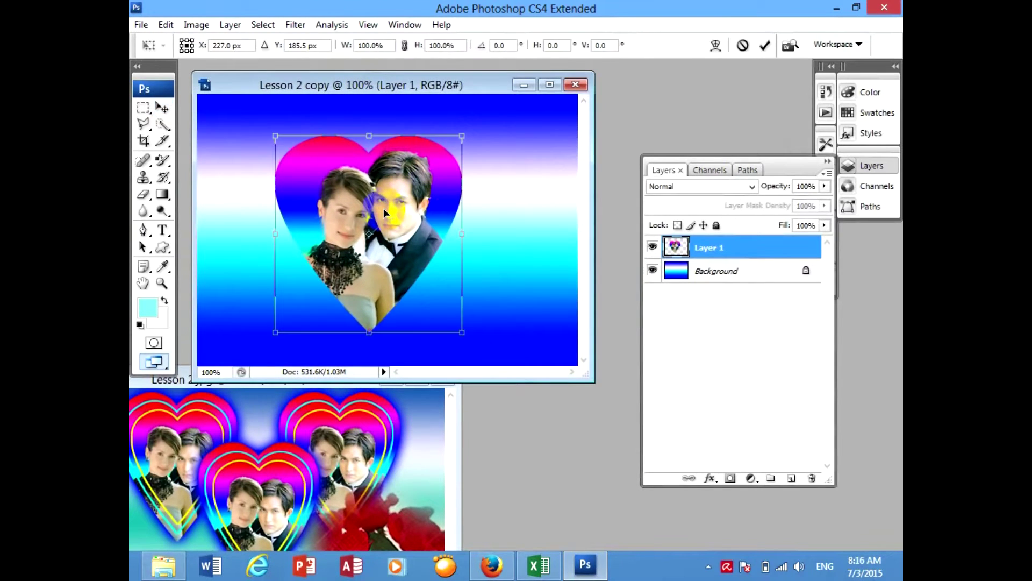
{"action": "mouse_move", "coordinate": [454, 121]}
{"action": "left_mouse_down"}
{"action": "mouse_move", "coordinate": [455, 145]}
{"action": "mouse_move", "coordinate": [440, 153]}
{"action": "left_mouse_up"}
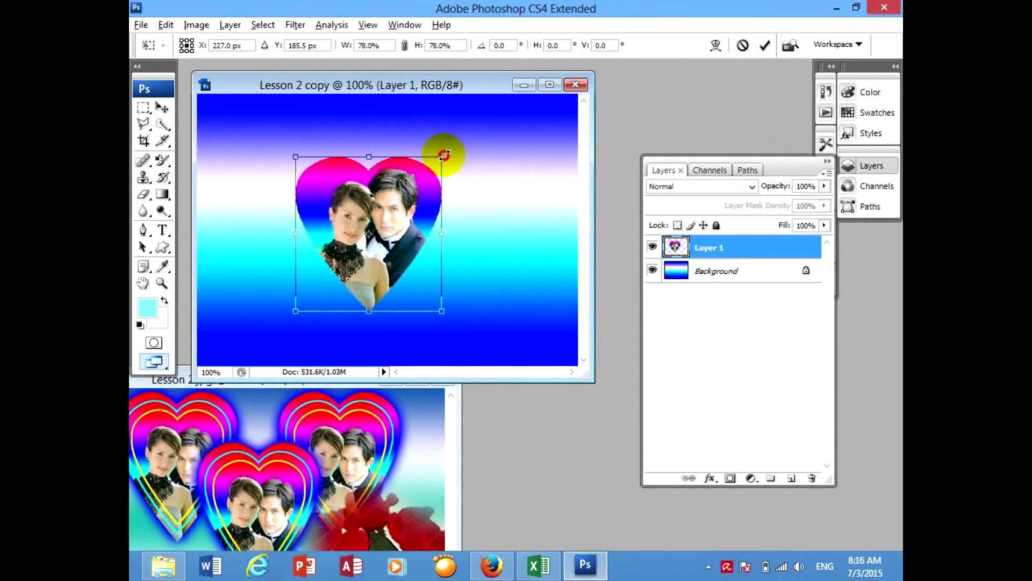
{"action": "mouse_move", "coordinate": [440, 233]}
{"action": "left_mouse_down"}
{"action": "mouse_move", "coordinate": [407, 232]}
{"action": "mouse_move", "coordinate": [398, 180]}
{"action": "left_mouse_up"}
{"action": "key", "text": "Return"}
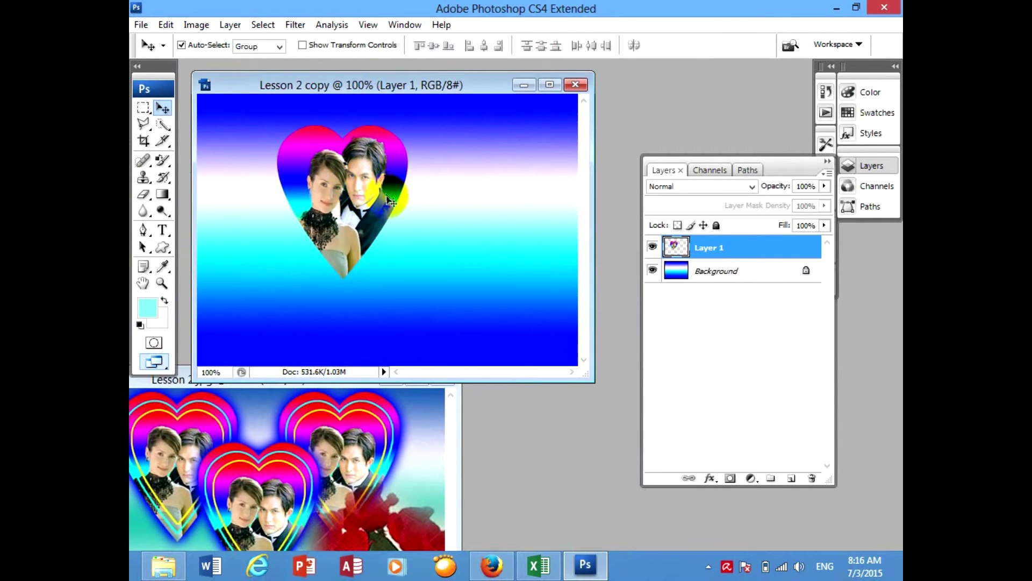
Widen the heart slightly and nudge it up and left into place
{"action": "key", "text": "ctrl+t"}
{"action": "left_click_drag", "start_coordinate": [408, 202], "coordinate": [420, 201]}
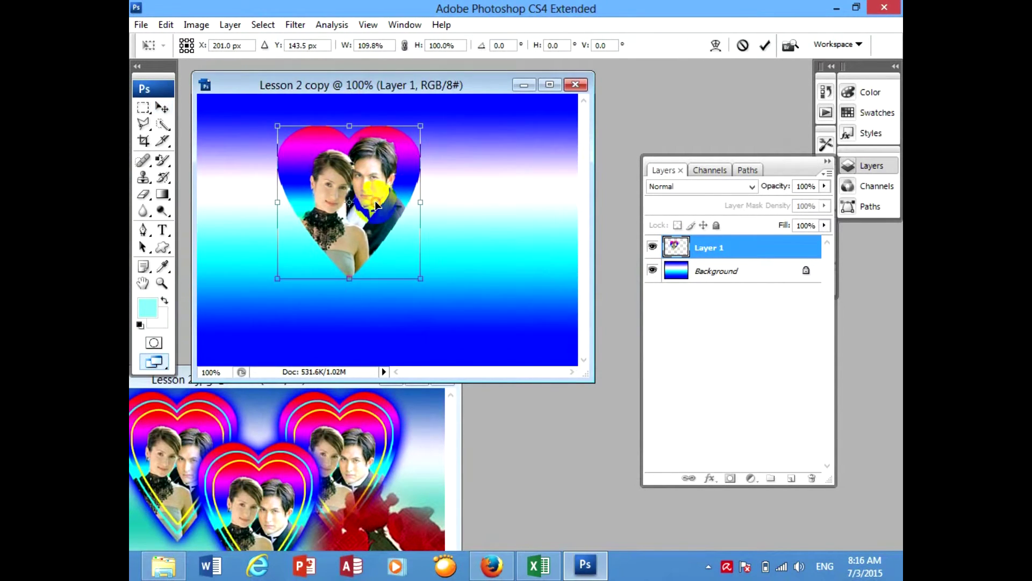
{"action": "double_click", "coordinate": [377, 204]}
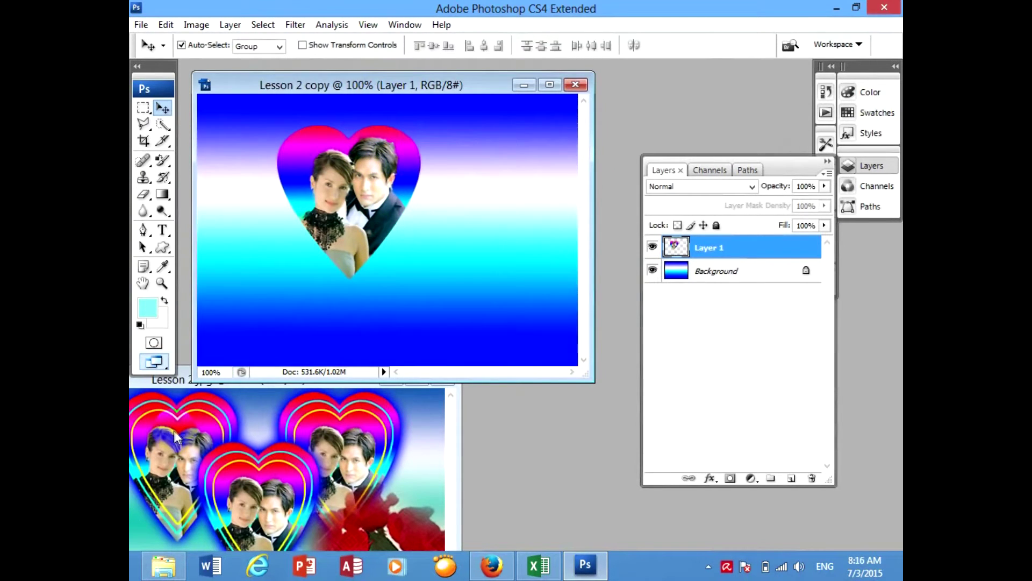
{"action": "left_click_drag", "start_coordinate": [361, 181], "coordinate": [358, 180]}
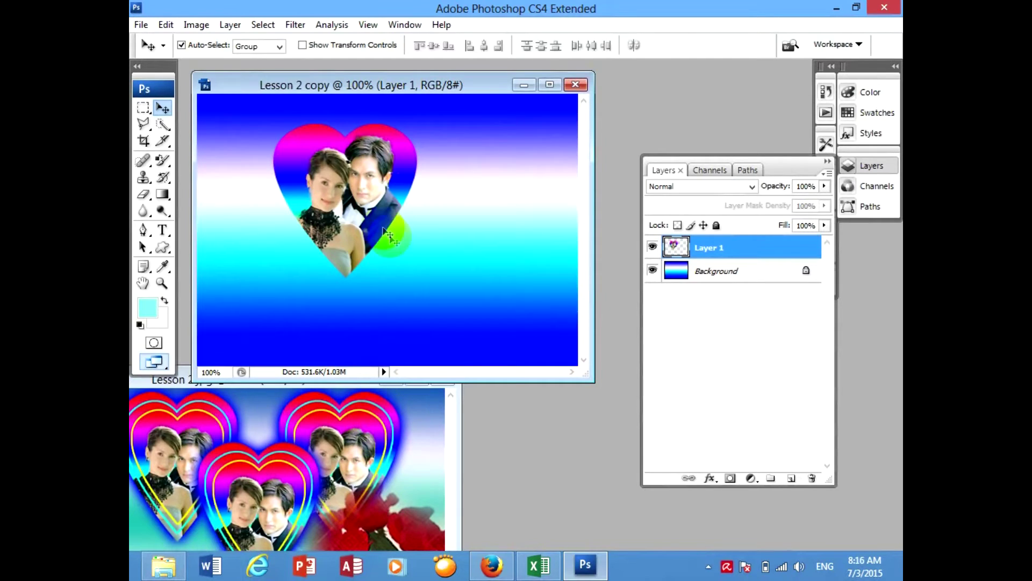
Duplicate the heart layer as Layer 1 copy, keeping it over the original
{"action": "left_click", "coordinate": [197, 26]}
{"action": "mouse_move", "coordinate": [230, 24]}
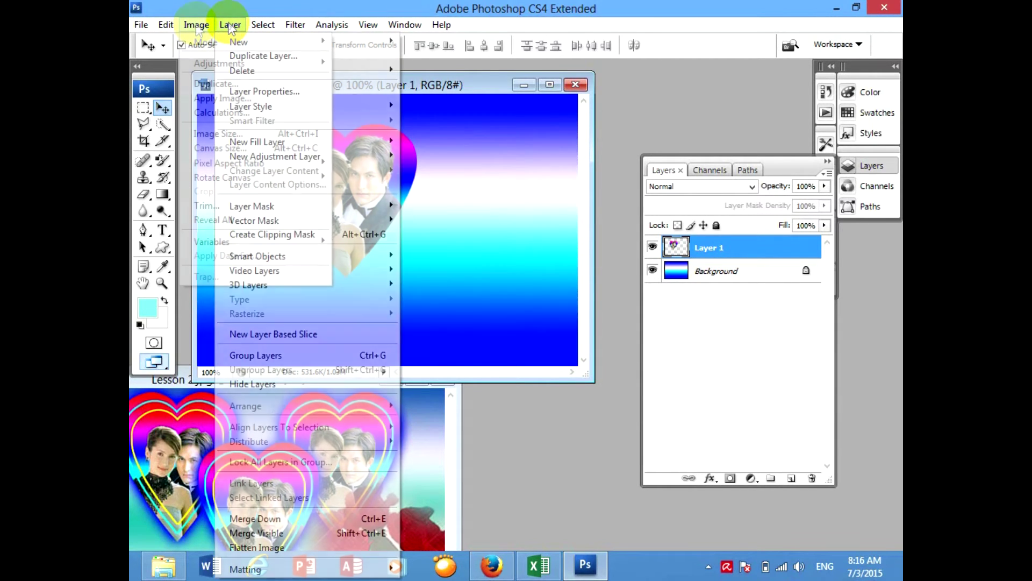
{"action": "left_click", "coordinate": [277, 55]}
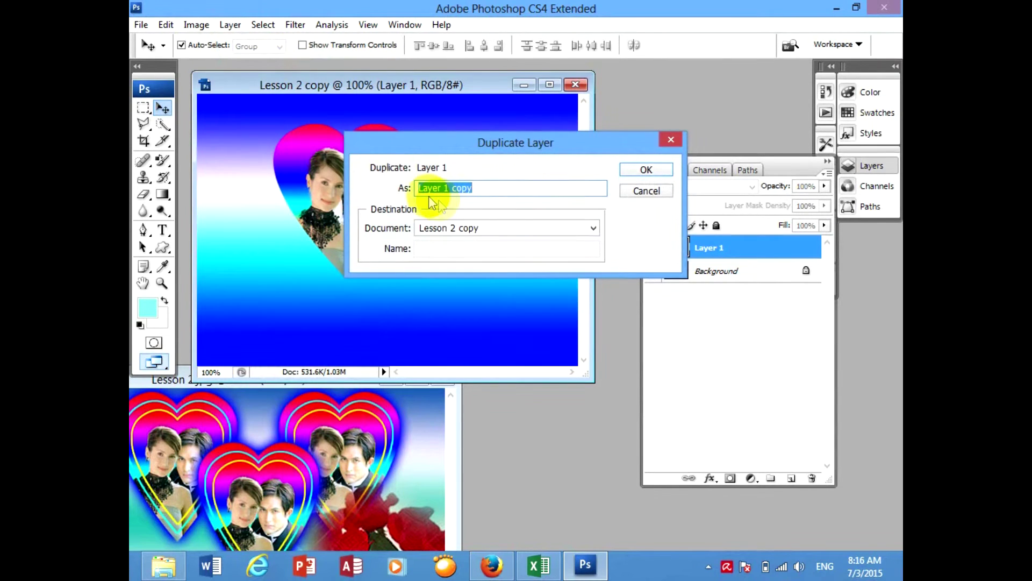
{"action": "left_click", "coordinate": [647, 170]}
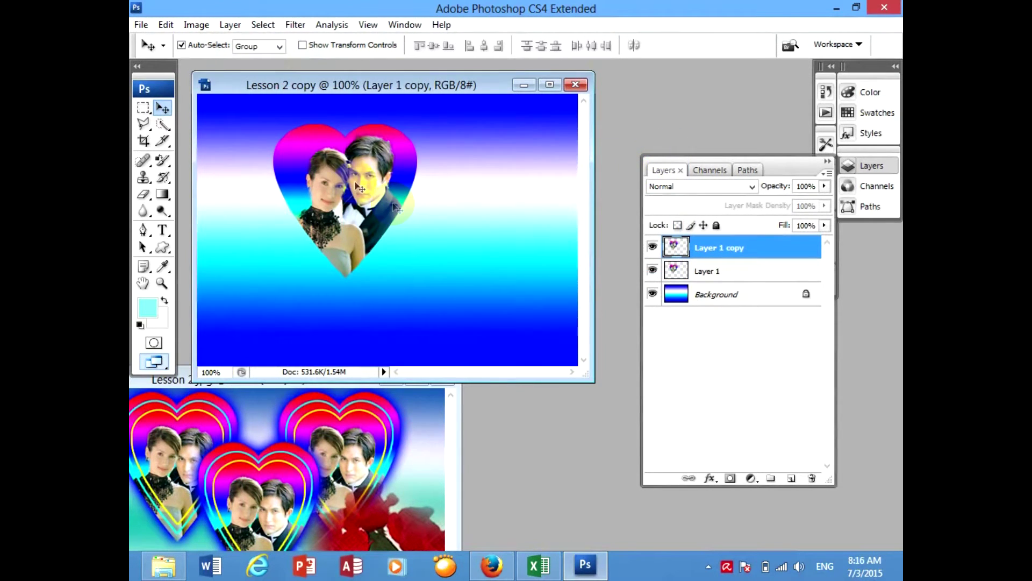
{"action": "left_click_drag", "start_coordinate": [350, 180], "coordinate": [476, 212]}
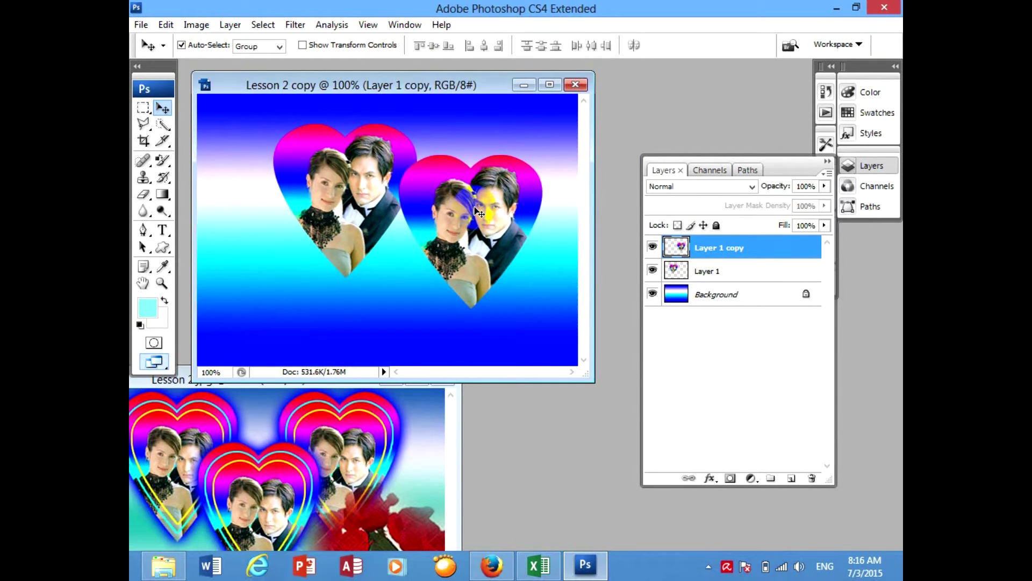
{"action": "key", "text": "ctrl+z"}
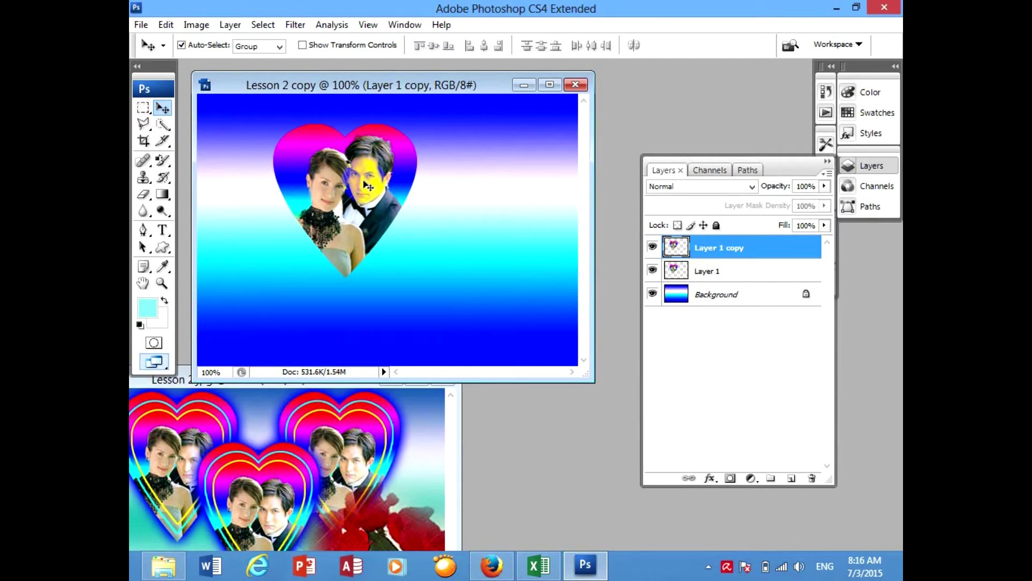
Scale the heart copy down to about 88% and commit it
{"action": "key", "text": "ctrl+t"}
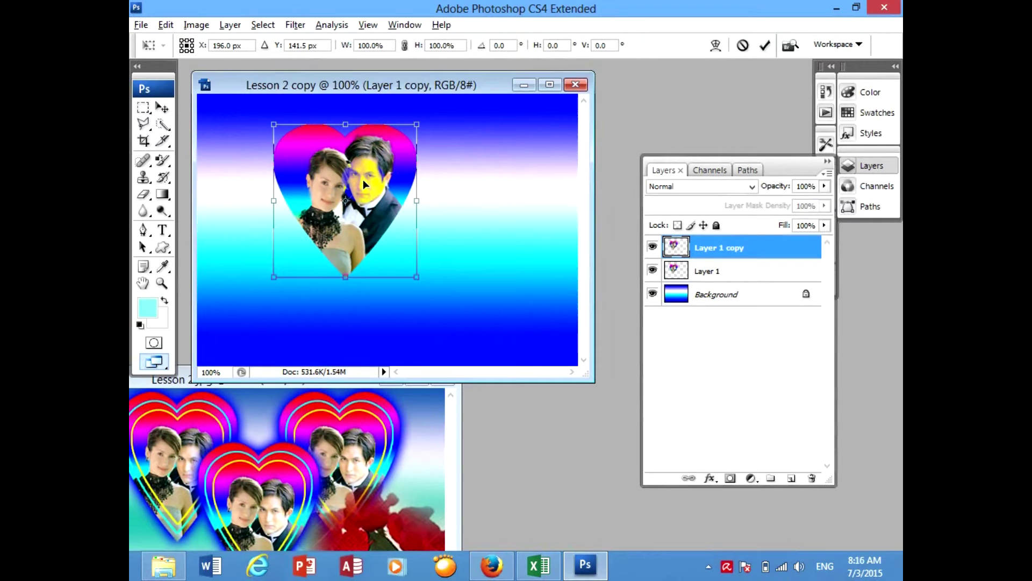
{"action": "left_click_drag", "start_coordinate": [419, 123], "coordinate": [414, 129]}
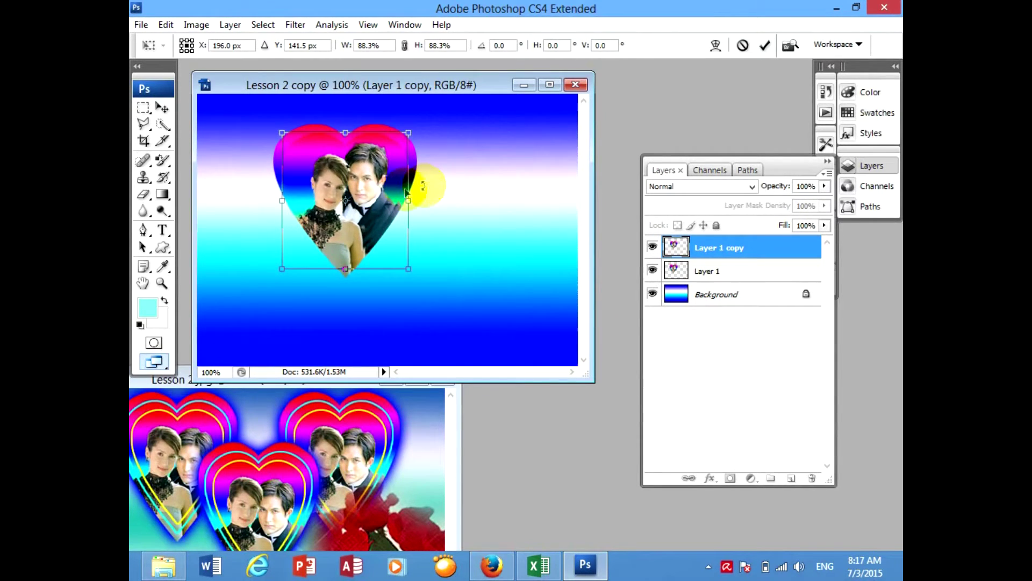
{"action": "key", "text": "Return"}
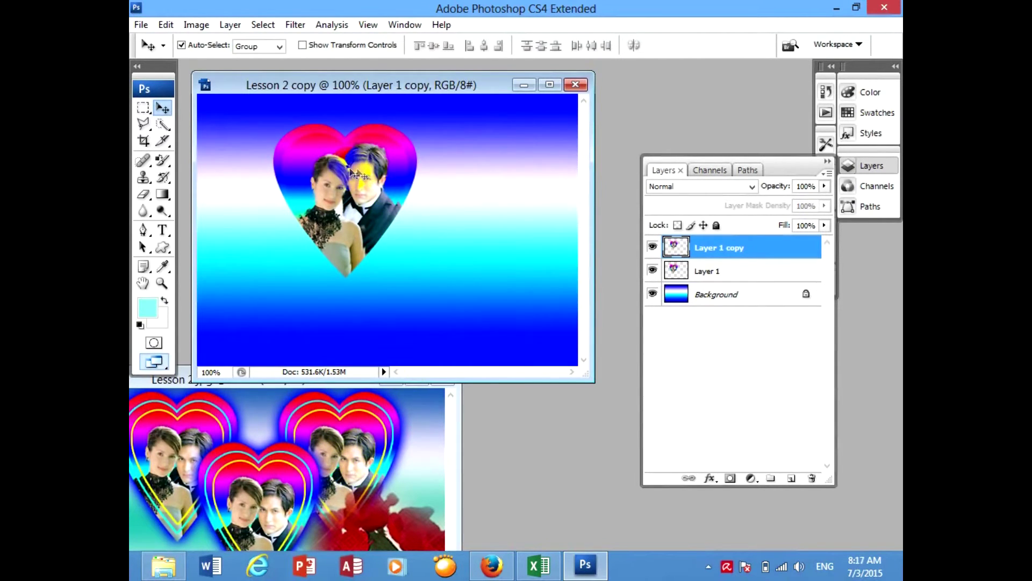
{"action": "left_click", "coordinate": [229, 25]}
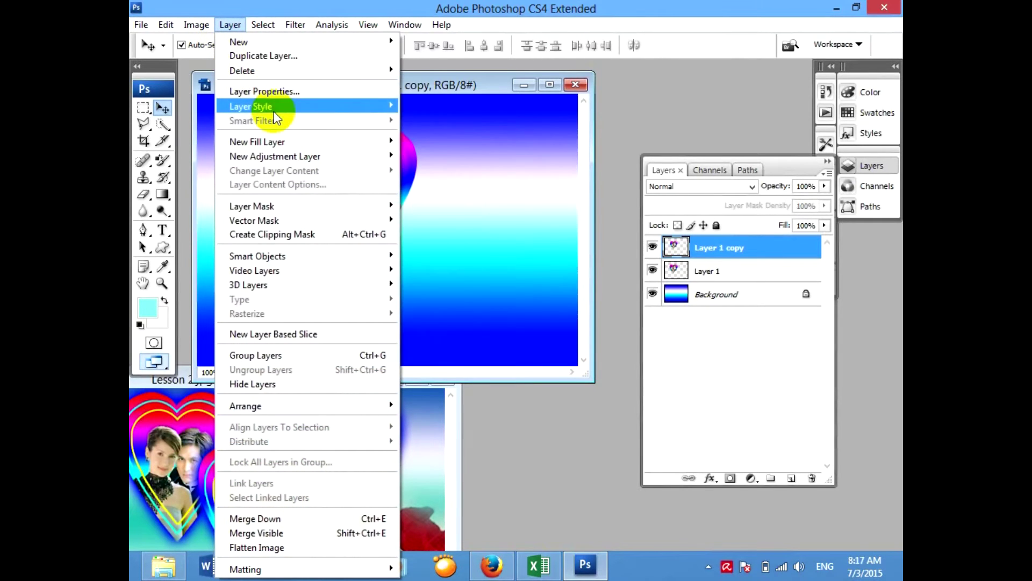
Give Layer 1 copy a cyan Stroke layer style
{"action": "left_click", "coordinate": [467, 260]}
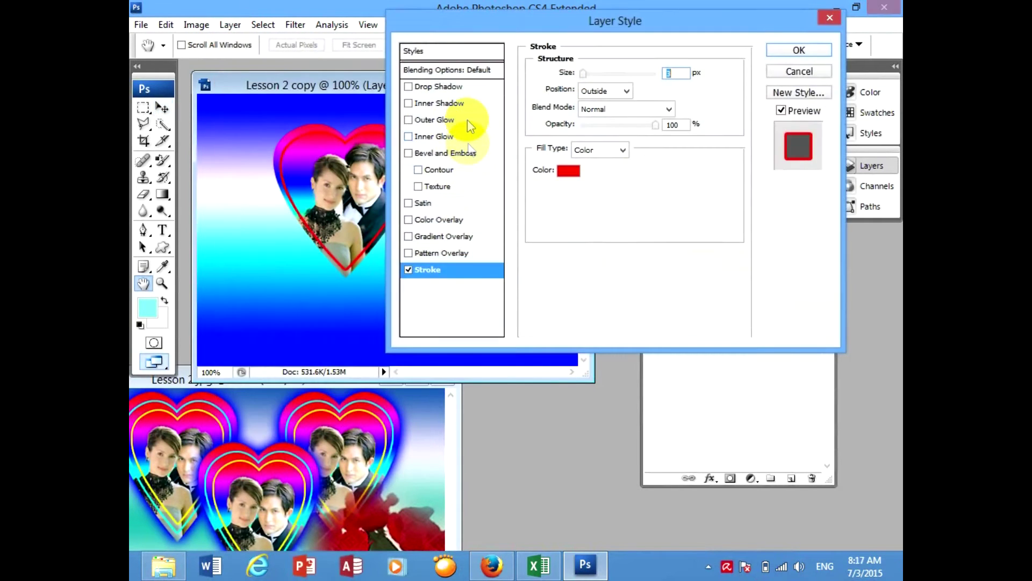
{"action": "left_click", "coordinate": [566, 167]}
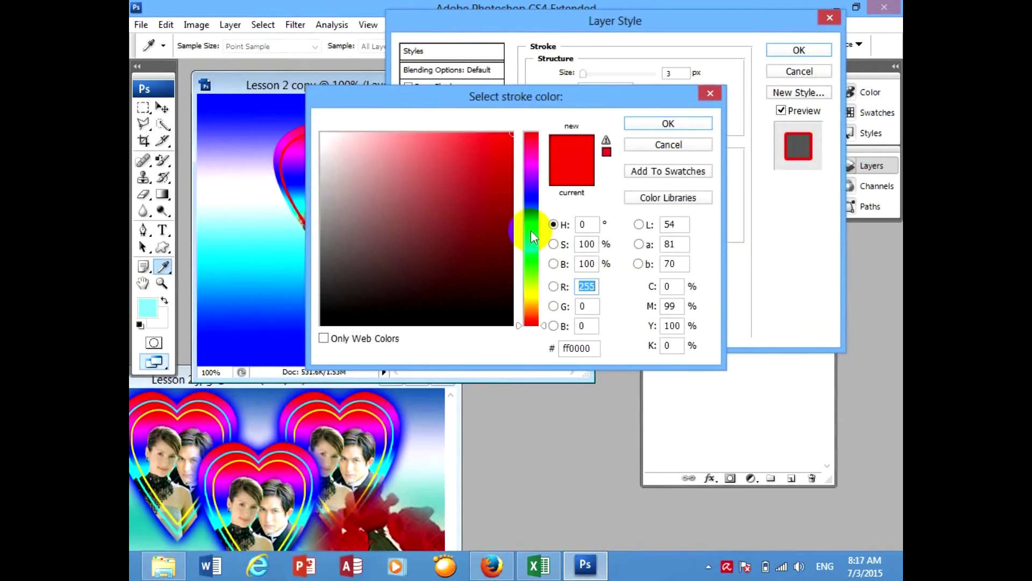
{"action": "left_click", "coordinate": [531, 229]}
{"action": "left_click", "coordinate": [659, 125]}
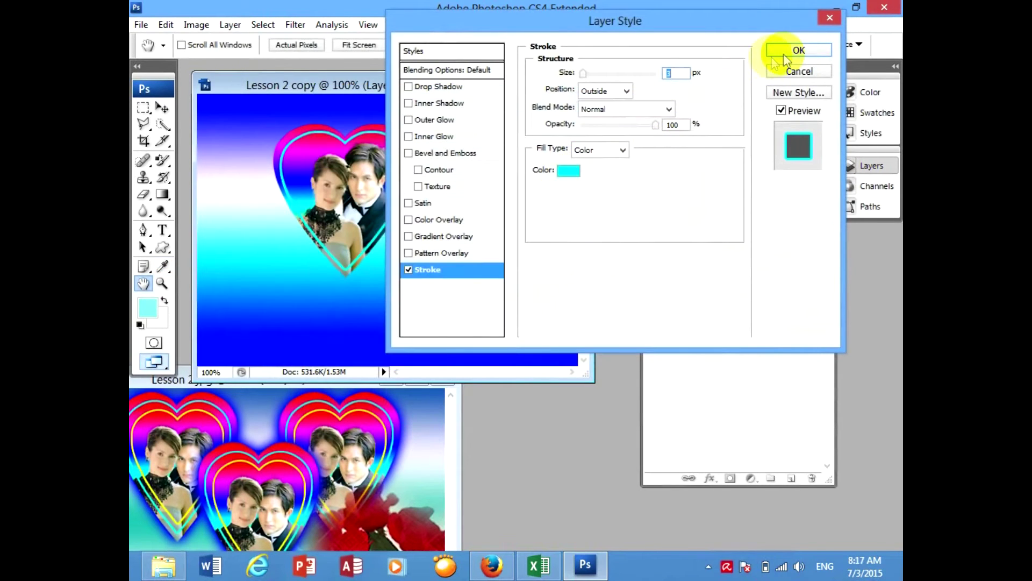
{"action": "left_click", "coordinate": [799, 50]}
{"action": "key", "text": "v"}
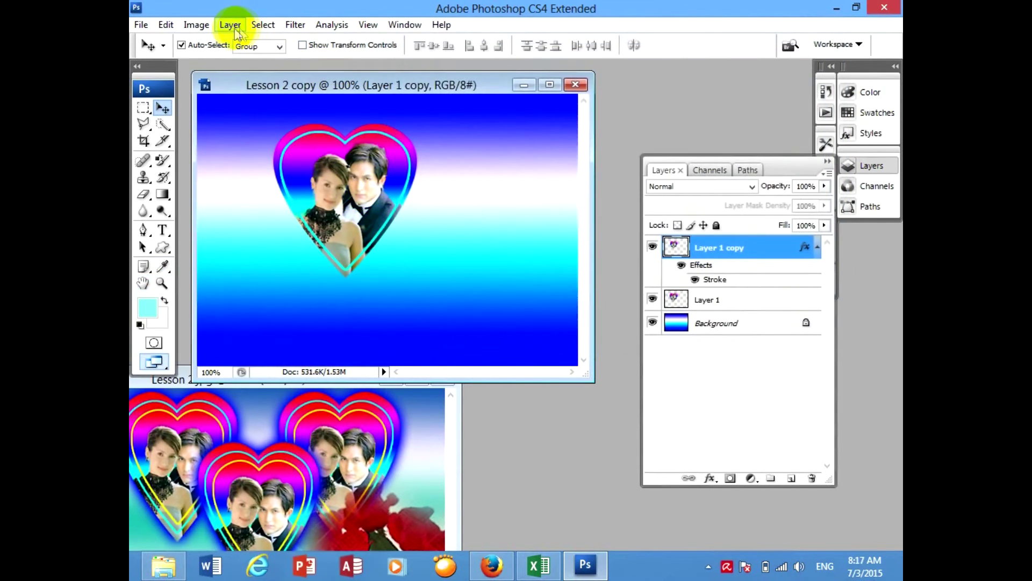
Duplicate it as Layer 1 copy 2 and shrink it inside the cyan outline
{"action": "left_click", "coordinate": [236, 25]}
{"action": "left_click", "coordinate": [253, 53]}
{"action": "left_click", "coordinate": [664, 173]}
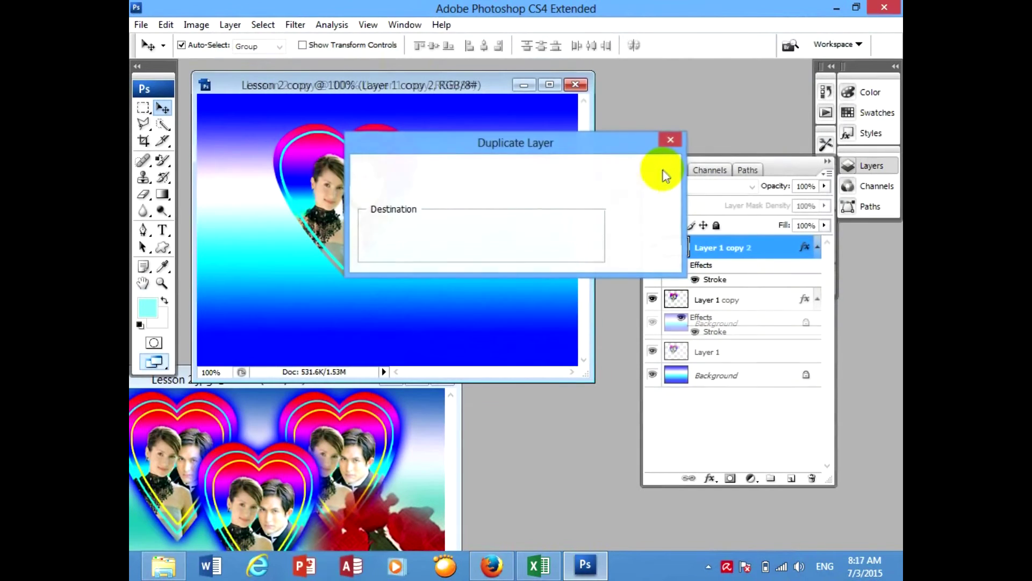
{"action": "key", "text": "ctrl+t"}
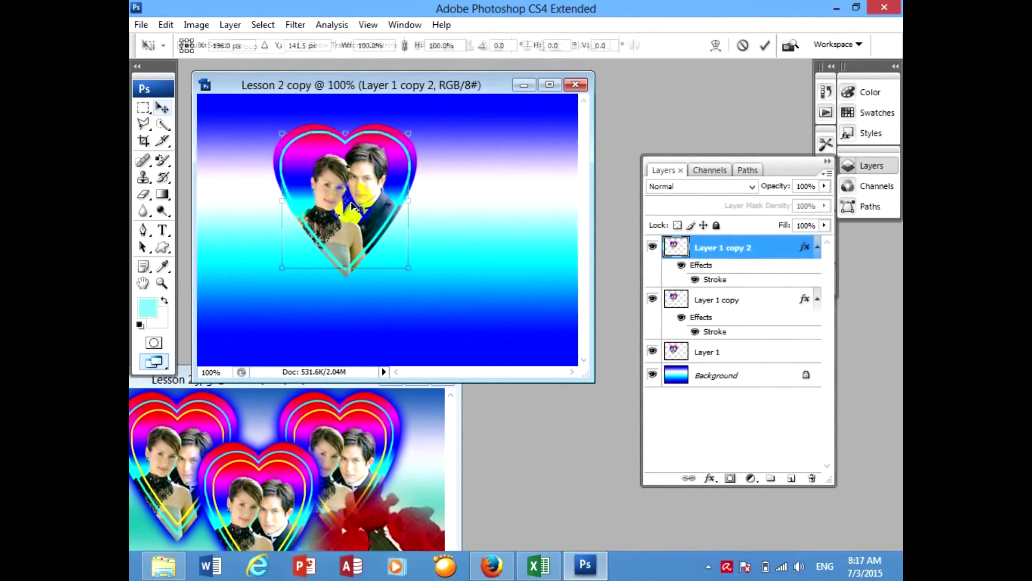
{"action": "left_click_drag", "start_coordinate": [415, 124], "coordinate": [400, 144]}
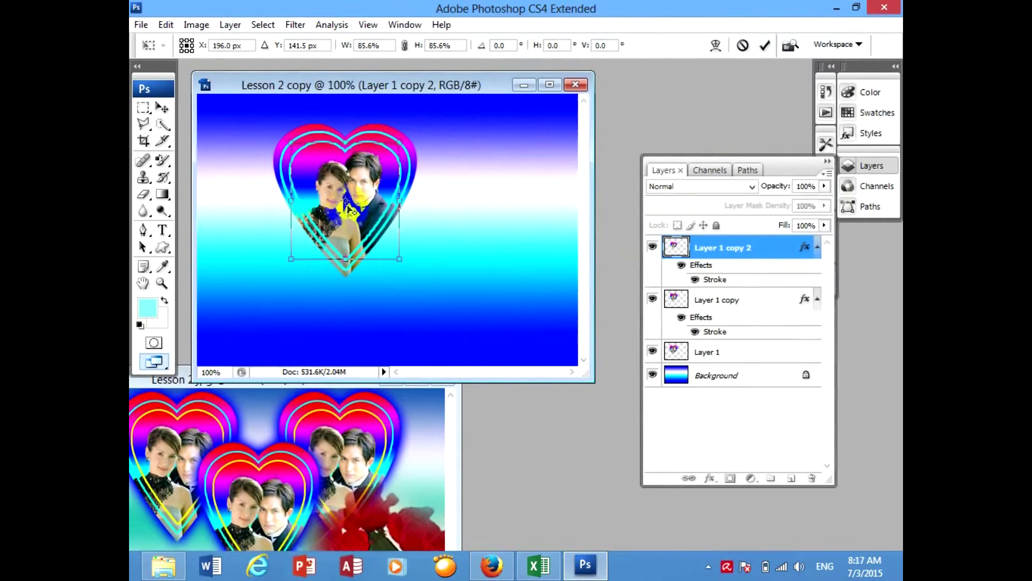
{"action": "key", "text": "Return"}
Change Layer 1 copy 2's stroke colour to yellow, then select Layer 1
{"action": "left_click", "coordinate": [231, 25]}
{"action": "mouse_move", "coordinate": [251, 105]}
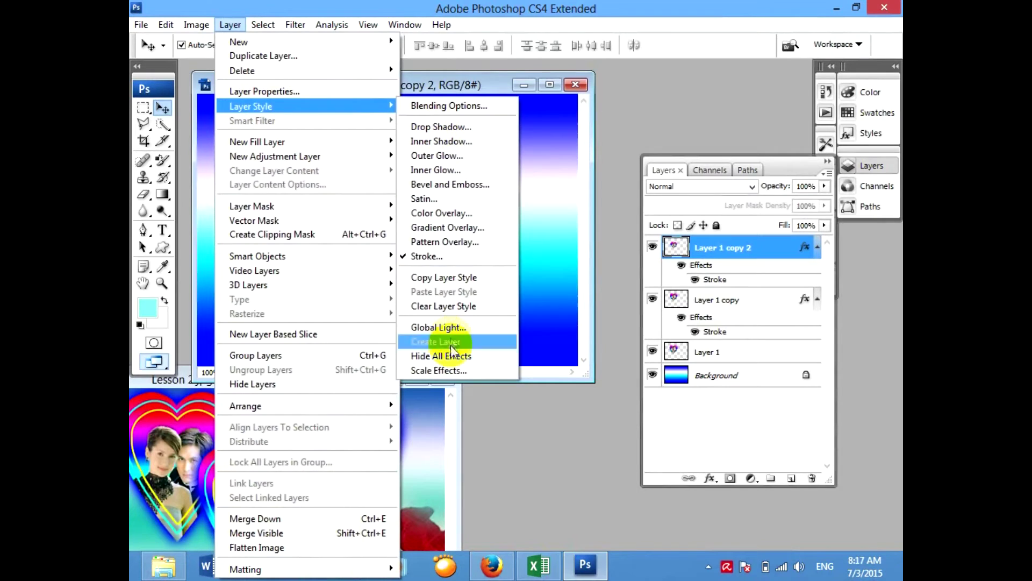
{"action": "left_click", "coordinate": [471, 257]}
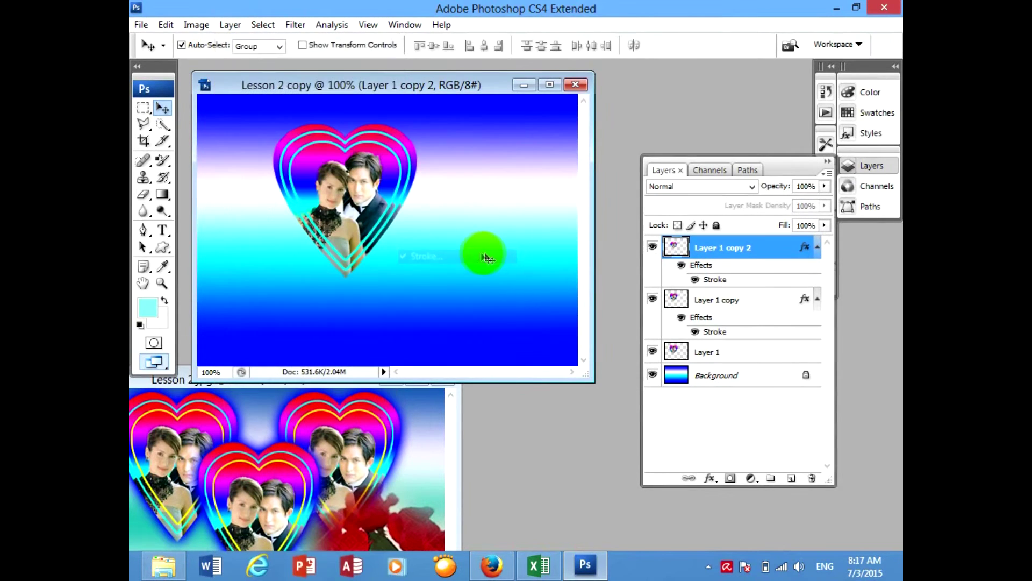
{"action": "left_click", "coordinate": [571, 171]}
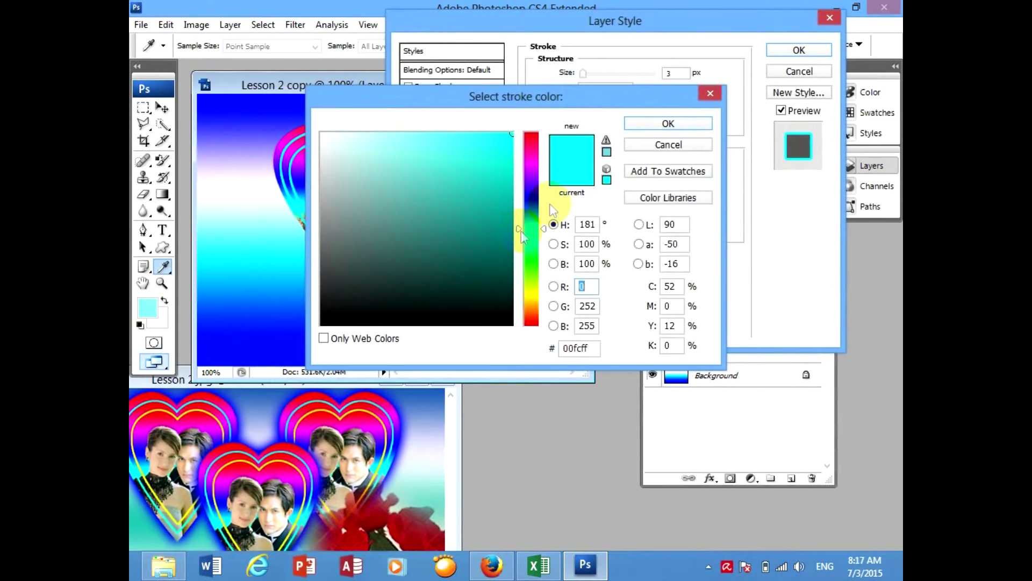
{"action": "left_click", "coordinate": [531, 295]}
{"action": "left_click", "coordinate": [672, 123]}
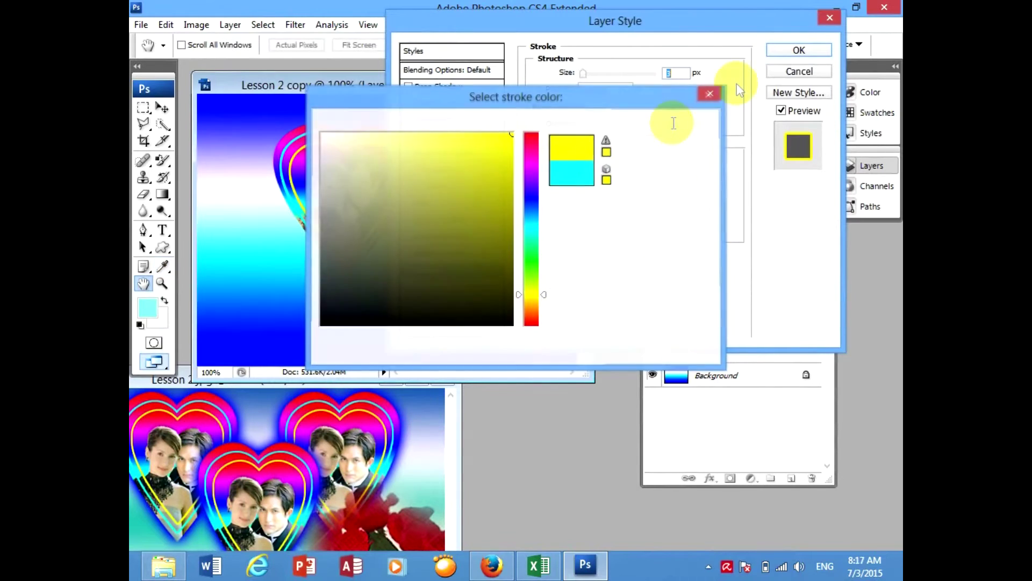
{"action": "left_click", "coordinate": [798, 50]}
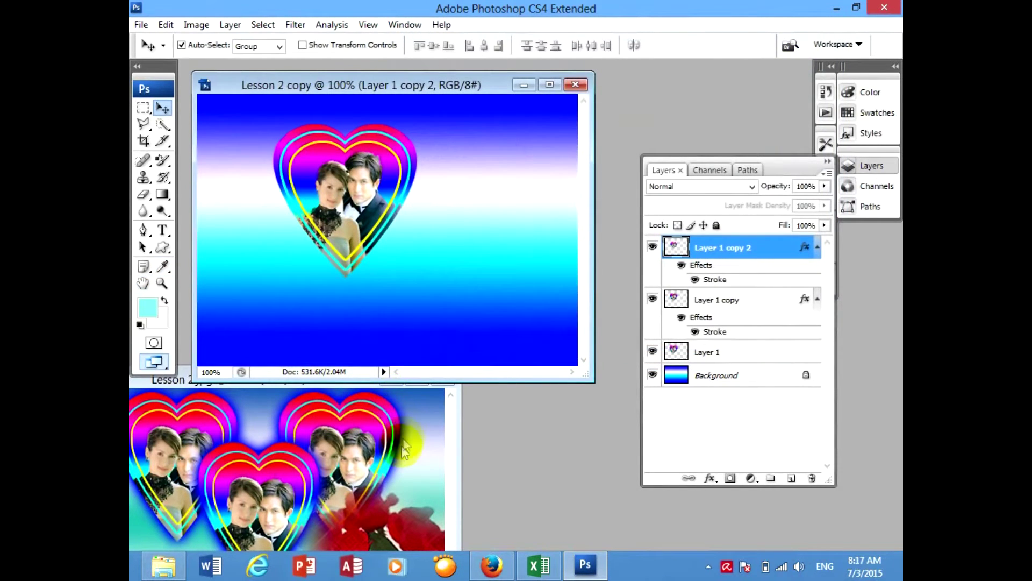
{"action": "left_click", "coordinate": [406, 145]}
{"action": "left_click", "coordinate": [231, 25]}
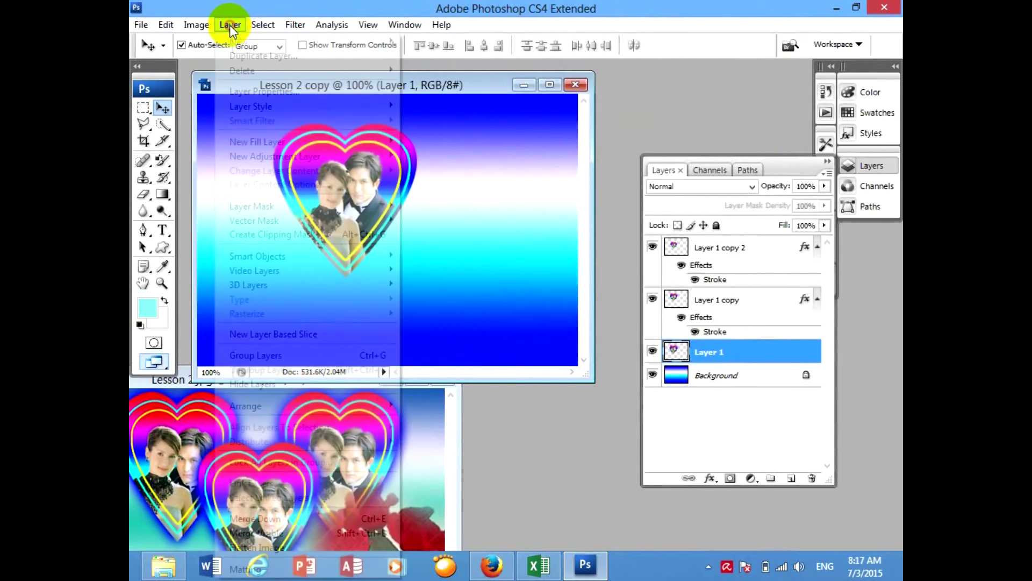
Set Layer 1's Outer Glow to Normal blend mode, 35 px size, pale green colour
{"action": "mouse_move", "coordinate": [250, 106]}
{"action": "left_click", "coordinate": [444, 156]}
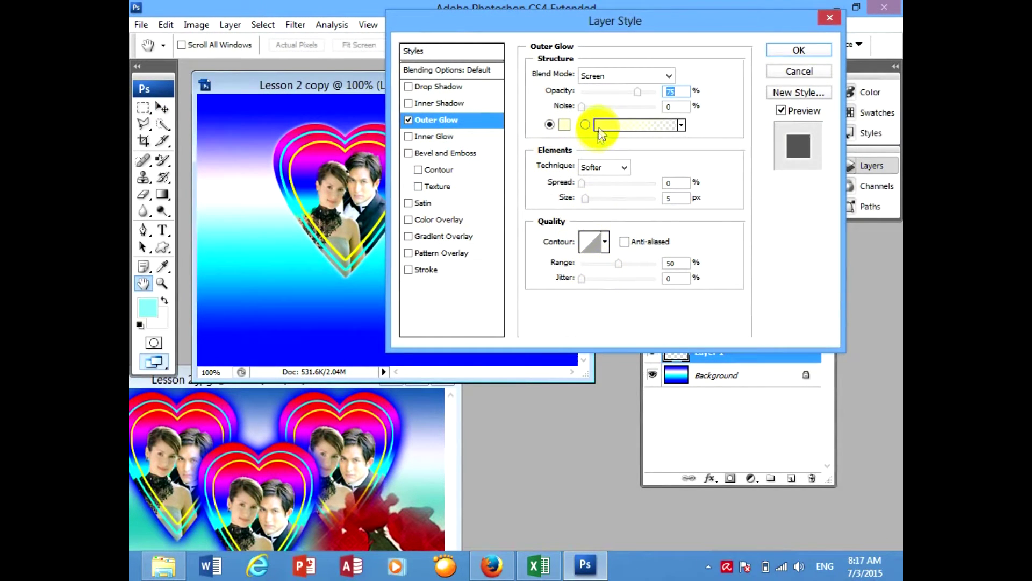
{"action": "left_click", "coordinate": [635, 86]}
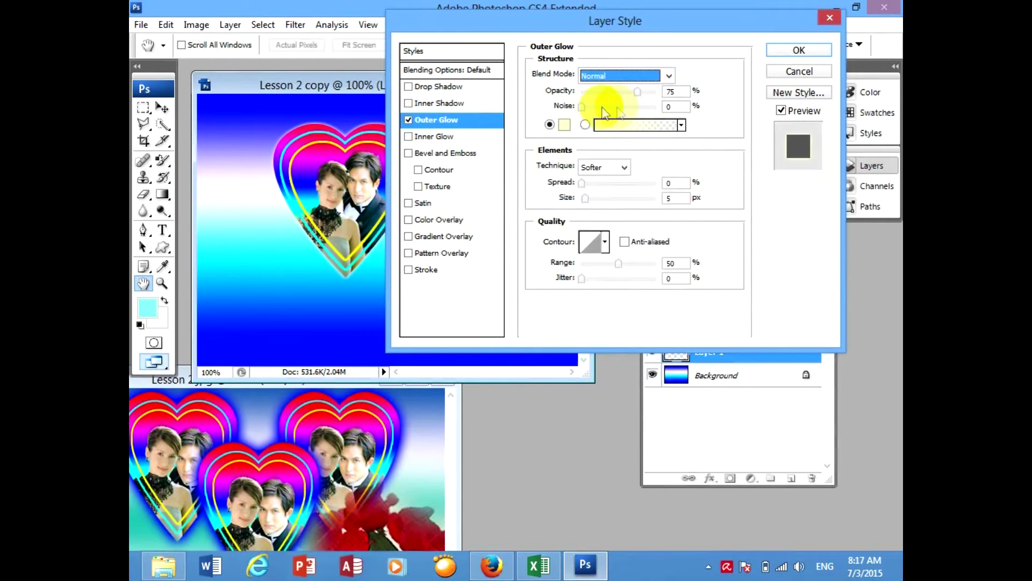
{"action": "left_click_drag", "start_coordinate": [585, 200], "coordinate": [595, 200]}
{"action": "left_click", "coordinate": [564, 126]}
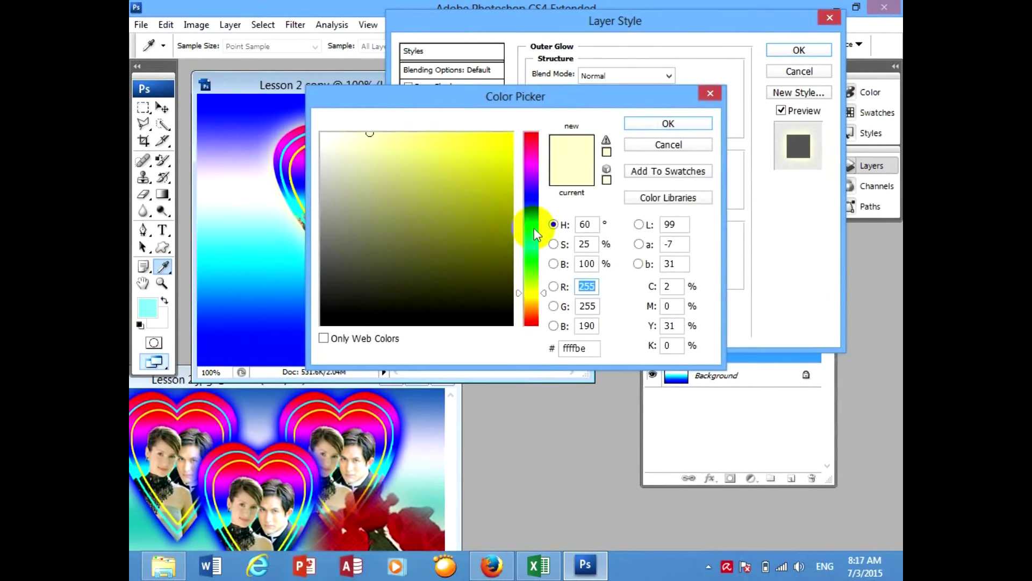
{"action": "left_click", "coordinate": [531, 265]}
{"action": "left_click", "coordinate": [666, 124]}
Apply the outer glow and select all three heart layers together
{"action": "left_click", "coordinate": [799, 50]}
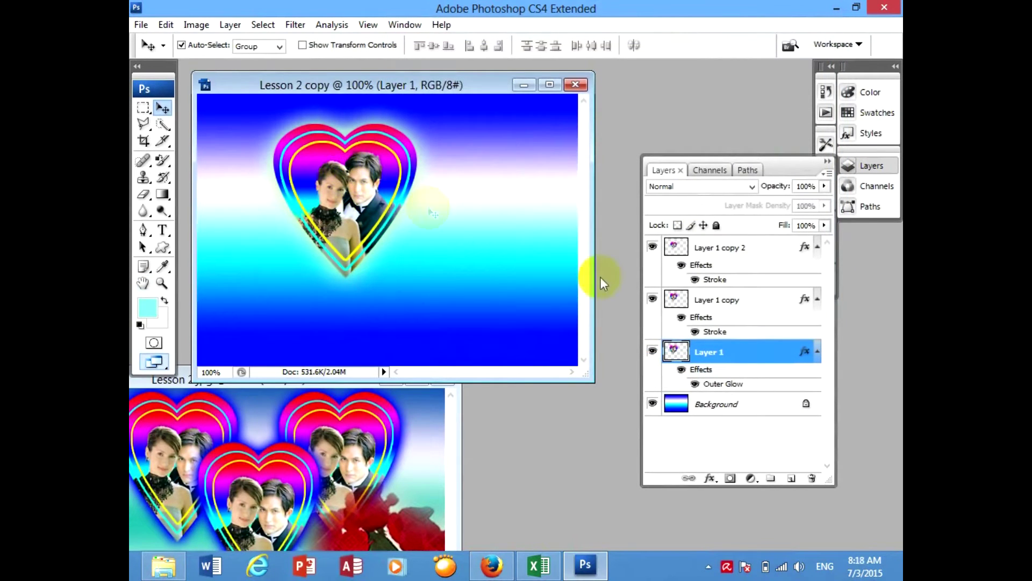
{"action": "left_click", "coordinate": [731, 253]}
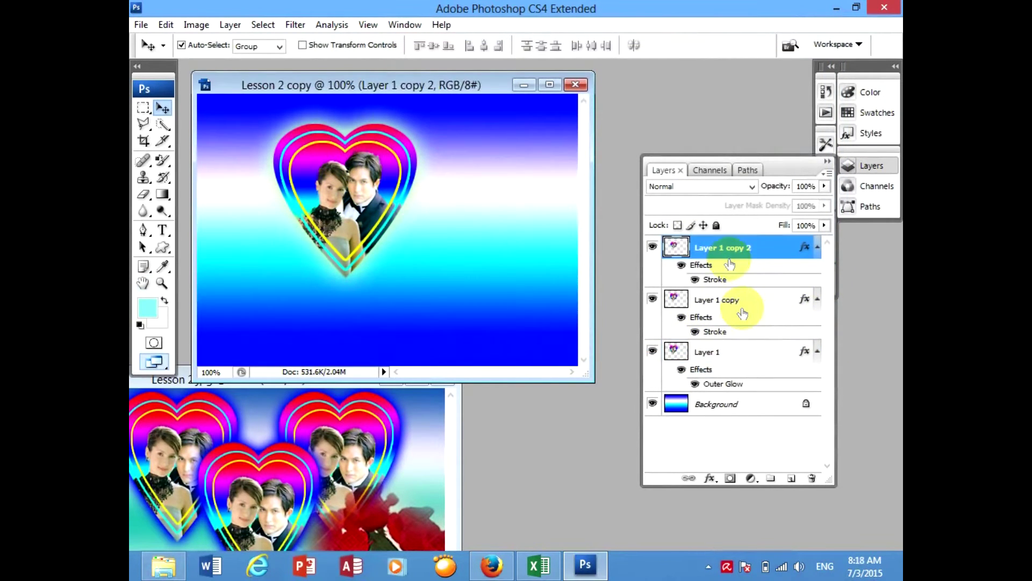
{"action": "left_click", "coordinate": [726, 298]}
{"action": "left_click", "coordinate": [730, 362]}
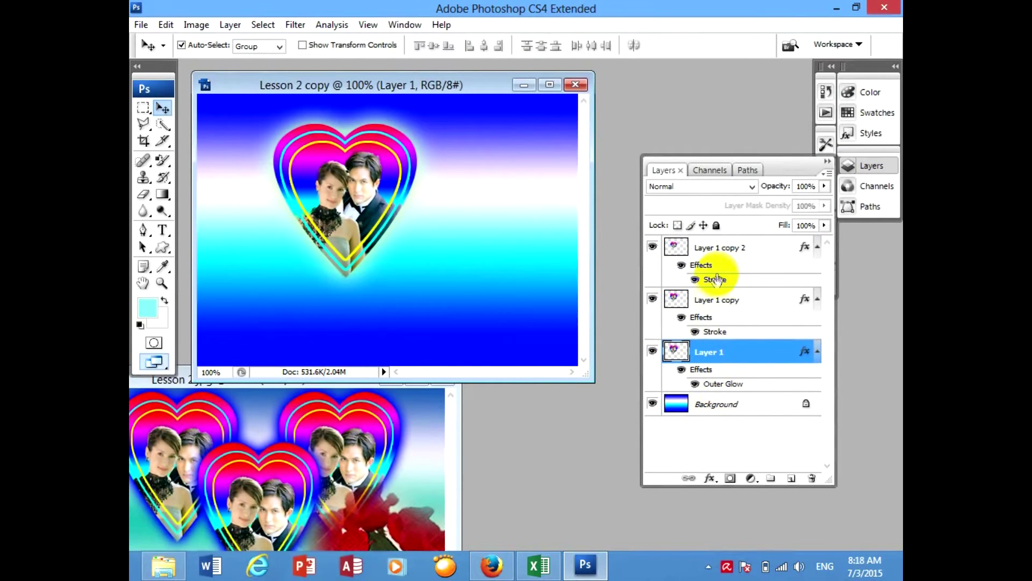
{"action": "left_click", "coordinate": [721, 249]}
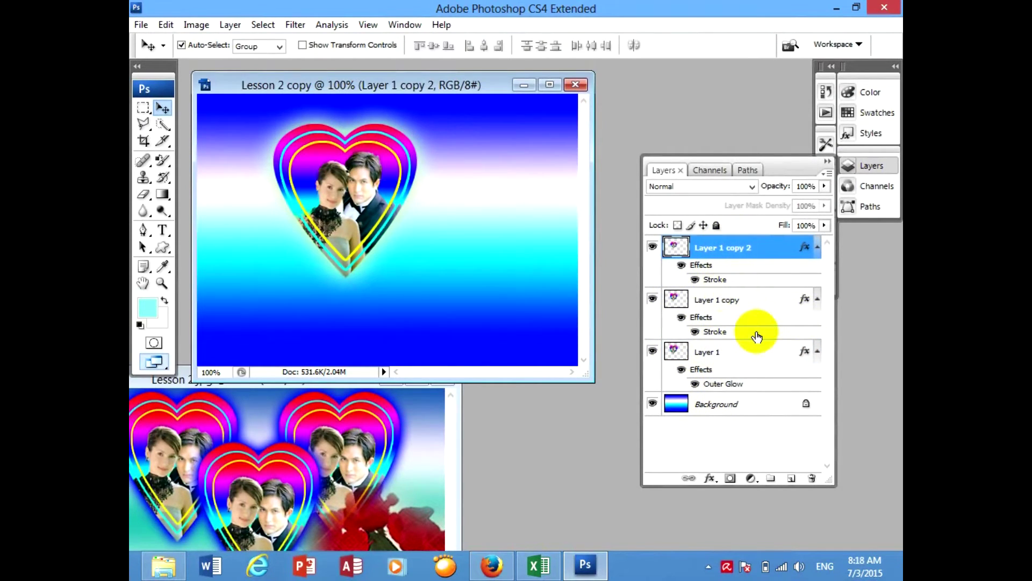
{"action": "left_click", "coordinate": [738, 352], "text": "shift"}
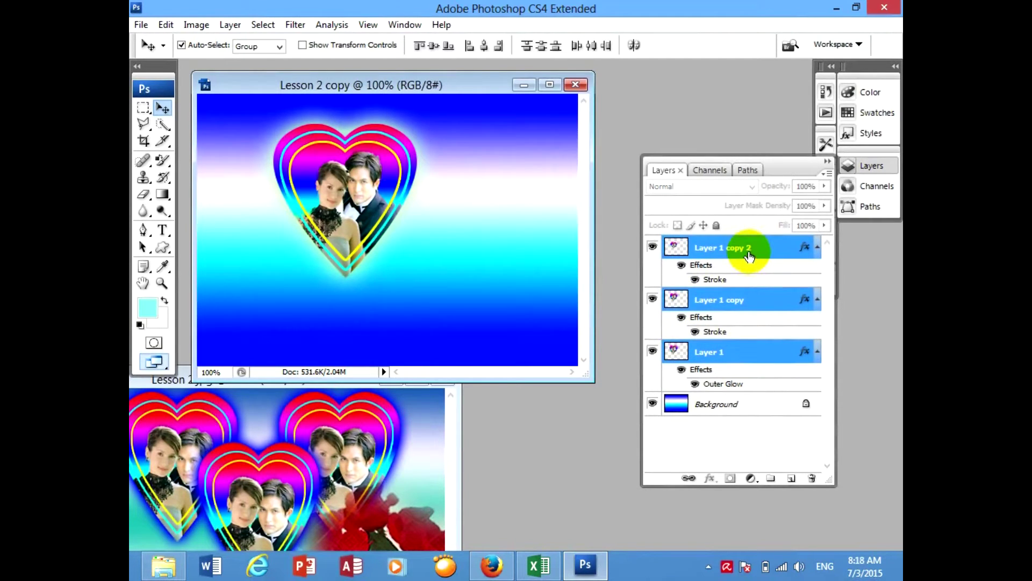
{"action": "right_click", "coordinate": [733, 247]}
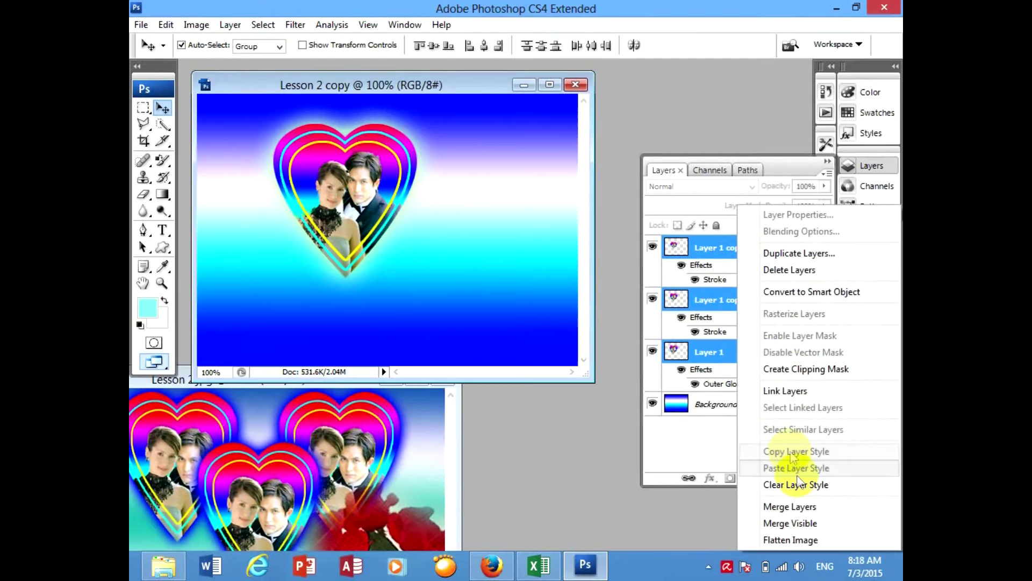
{"action": "left_click", "coordinate": [683, 263]}
Select Layer 1 copy 2 through Layer 1 and merge them into one layer
{"action": "left_click", "coordinate": [742, 252]}
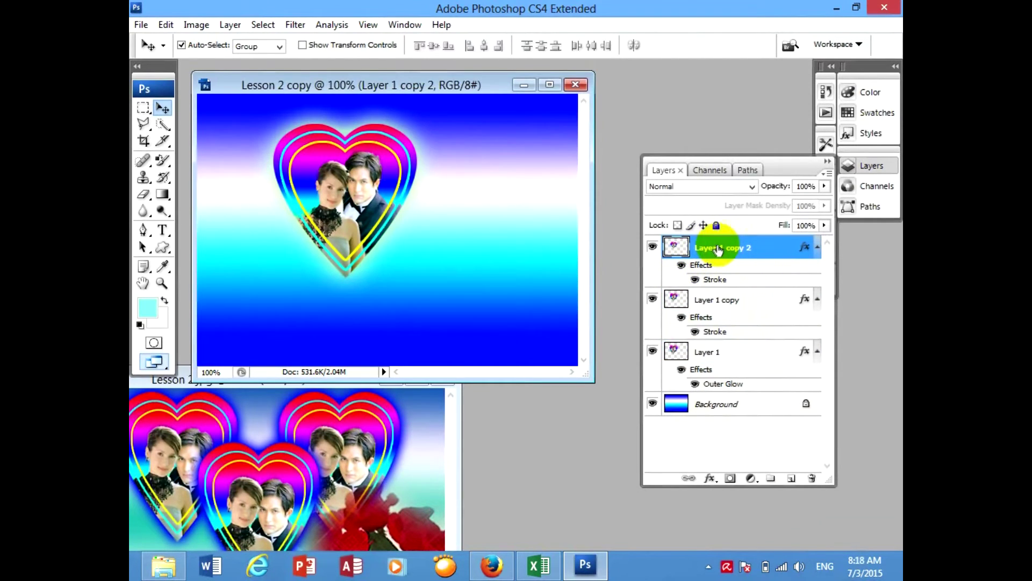
{"action": "left_click", "coordinate": [732, 355], "text": "shift"}
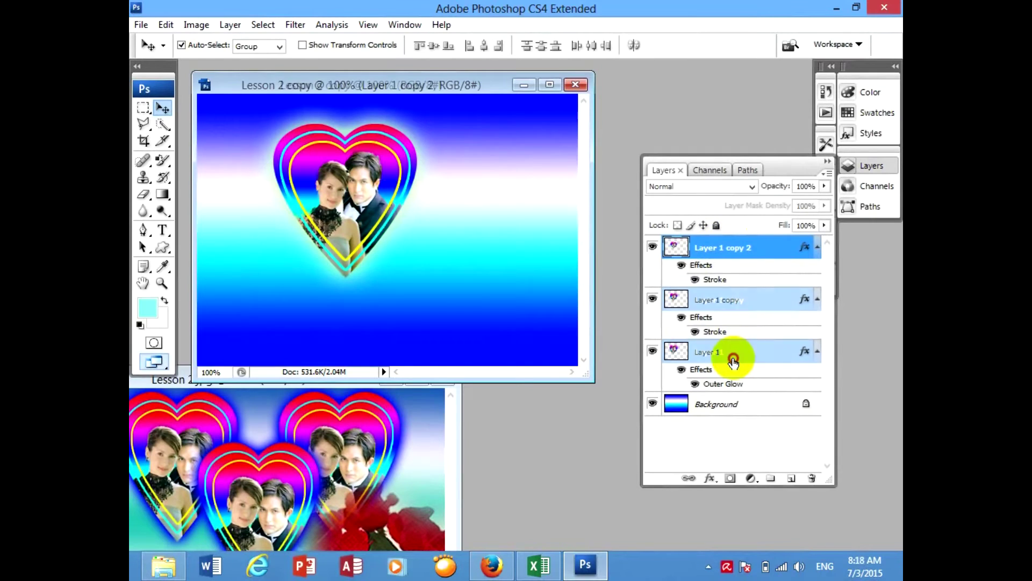
{"action": "right_click", "coordinate": [752, 246]}
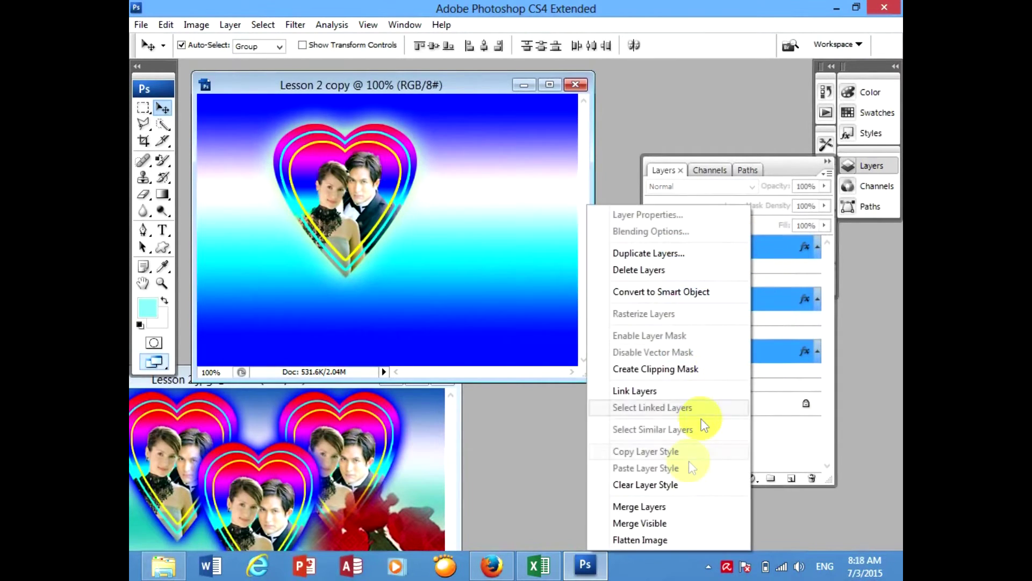
{"action": "left_click", "coordinate": [661, 507]}
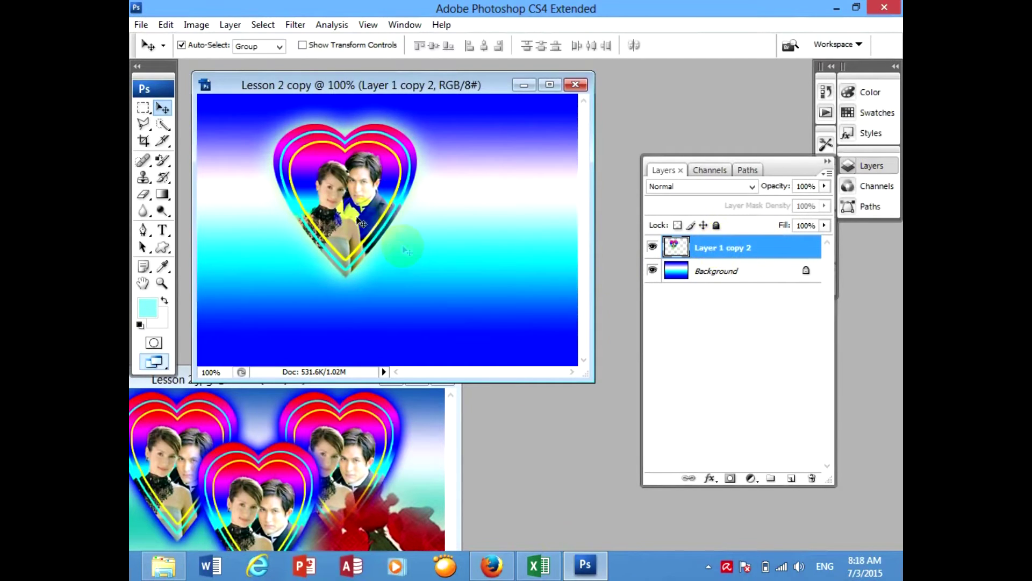
Alt-drag the heart to create copies toward the right and in the centre
{"action": "mouse_move", "coordinate": [391, 199]}
{"action": "left_mouse_down"}
{"action": "mouse_move", "coordinate": [529, 274]}
{"action": "mouse_move", "coordinate": [466, 185]}
{"action": "left_mouse_up"}
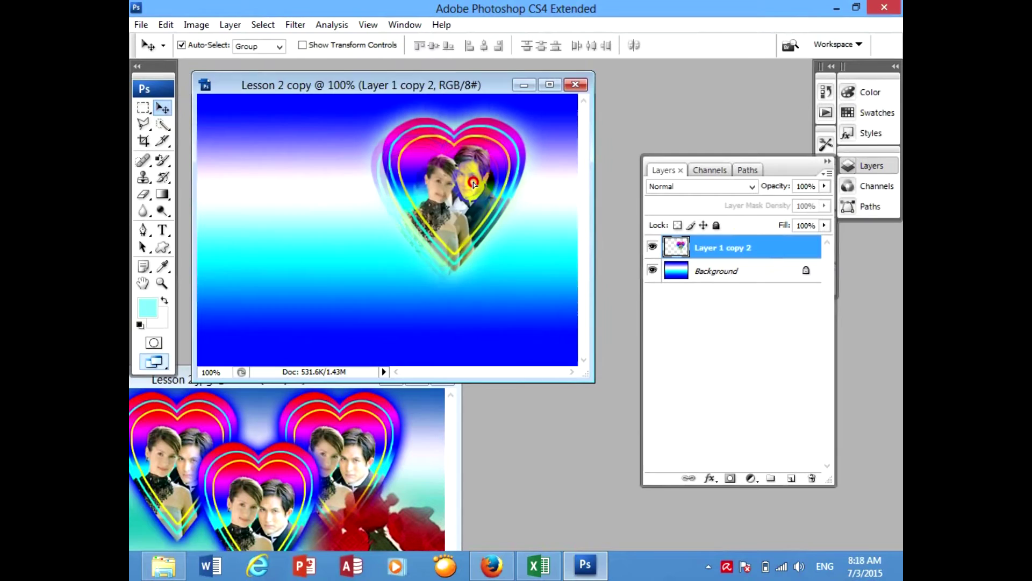
{"action": "left_click_drag", "start_coordinate": [466, 185], "coordinate": [391, 248]}
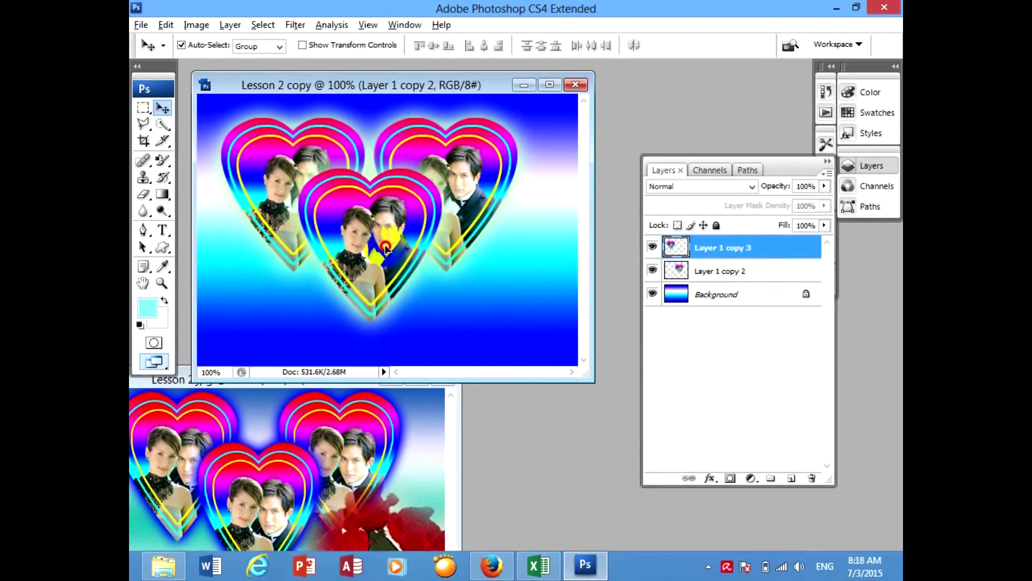
{"action": "left_click_drag", "start_coordinate": [474, 308], "coordinate": [478, 311]}
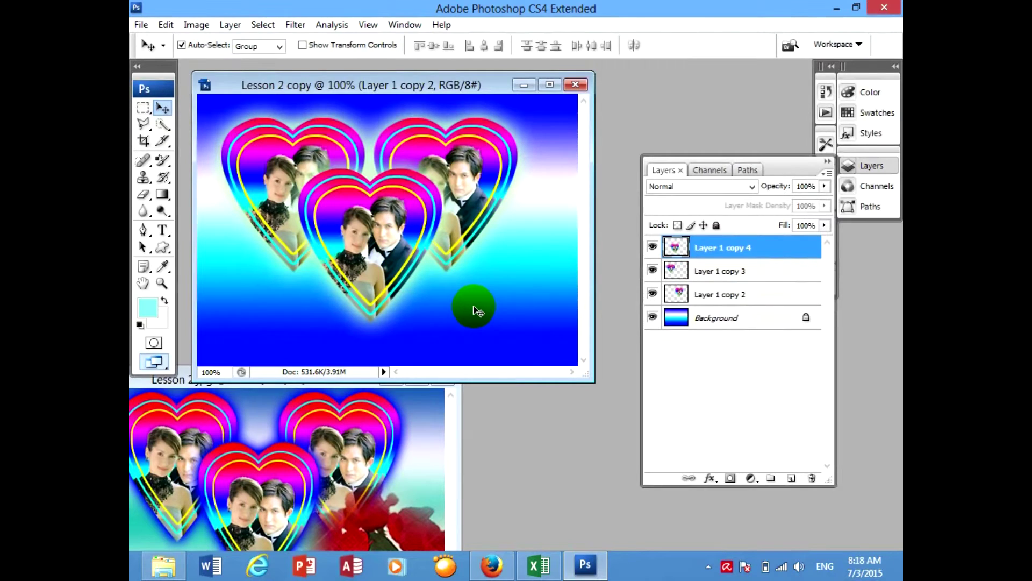
Match the reference poster: hearts top-right and middle, then start text below
{"action": "mouse_move", "coordinate": [333, 379]}
{"action": "left_mouse_down"}
{"action": "mouse_move", "coordinate": [328, 295]}
{"action": "mouse_move", "coordinate": [403, 264]}
{"action": "left_mouse_up"}
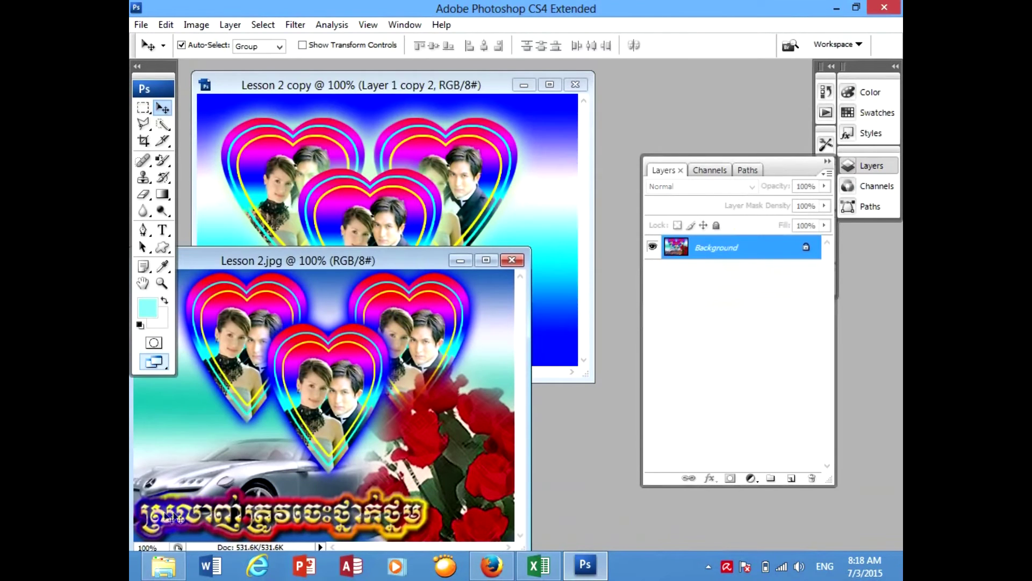
{"action": "left_click", "coordinate": [543, 218]}
{"action": "left_click_drag", "start_coordinate": [310, 162], "coordinate": [446, 147]}
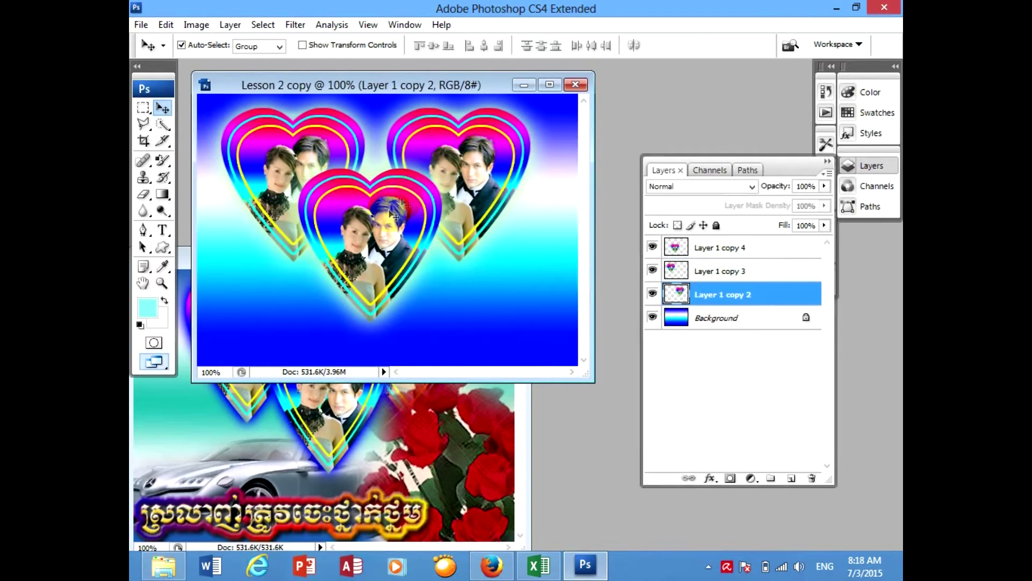
{"action": "left_click_drag", "start_coordinate": [324, 172], "coordinate": [328, 156]}
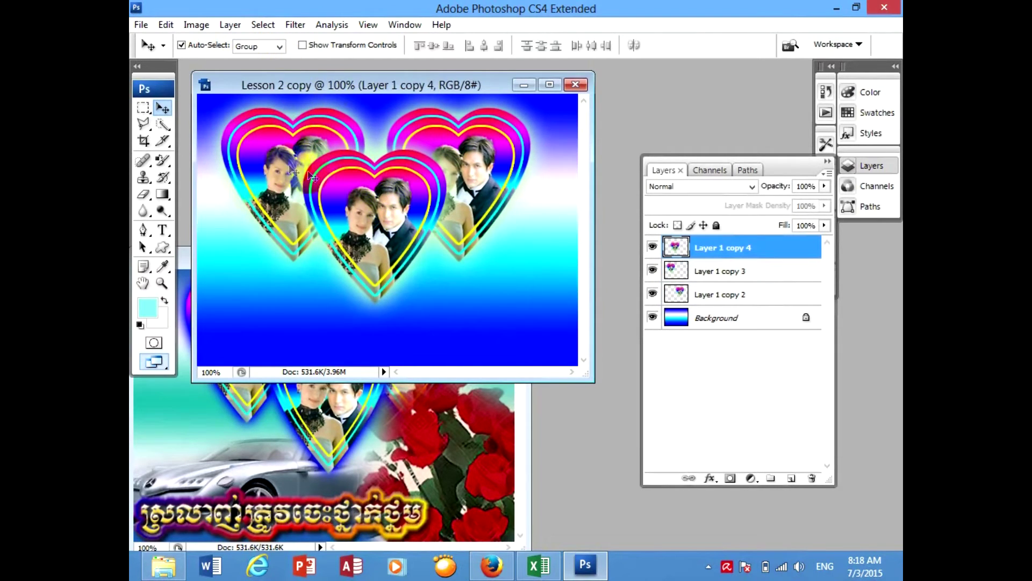
{"action": "left_click", "coordinate": [371, 99]}
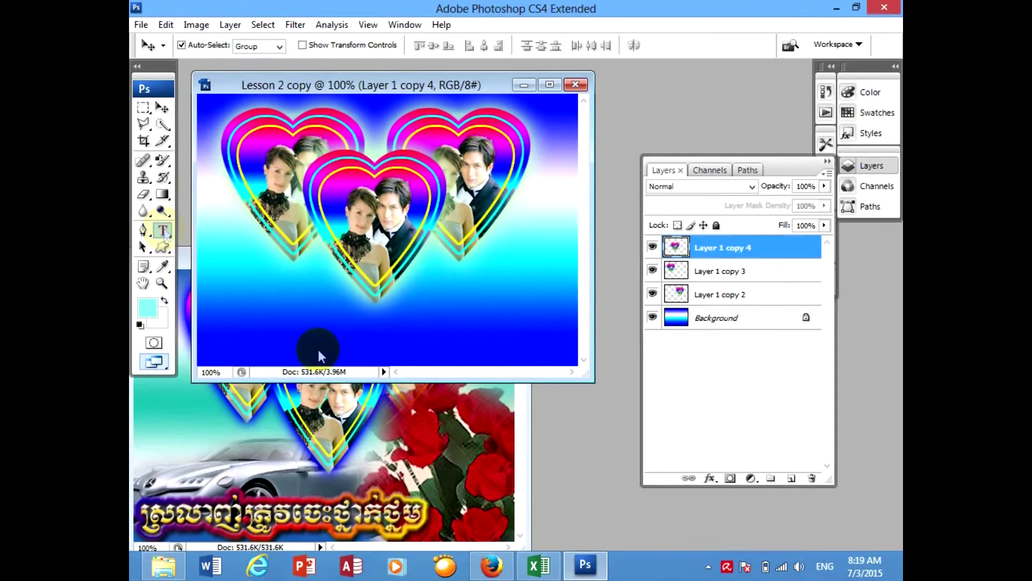
{"action": "left_click", "coordinate": [257, 318]}
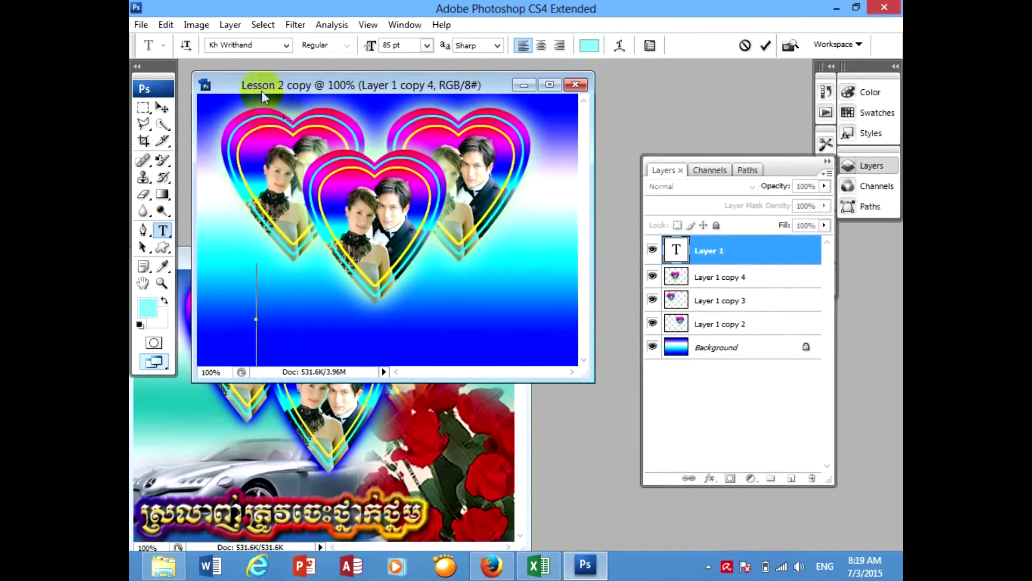
Type the large Khmer word ស្រលាញ់ in the Kh Muol font below the three hearts
{"action": "type", "text": "sjr"}
{"action": "key", "text": "BackSpace"}
{"action": "key", "text": "BackSpace"}
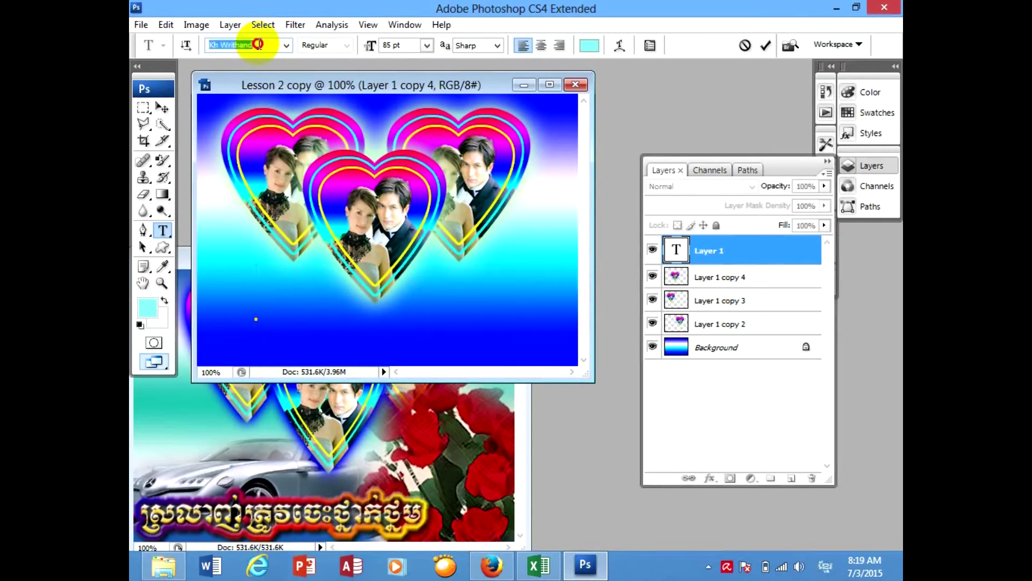
{"action": "left_click", "coordinate": [286, 45]}
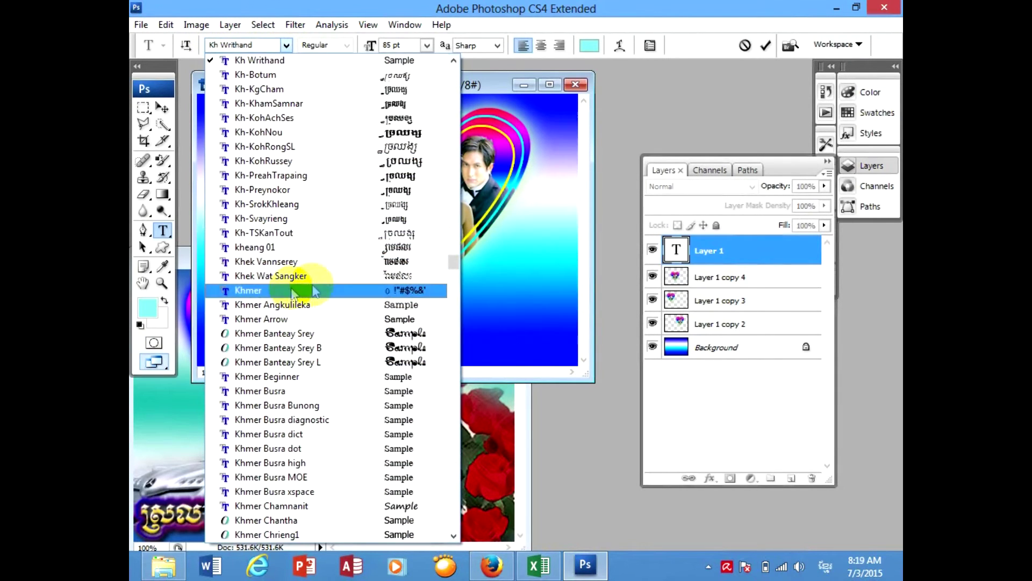
{"action": "left_click", "coordinate": [454, 272]}
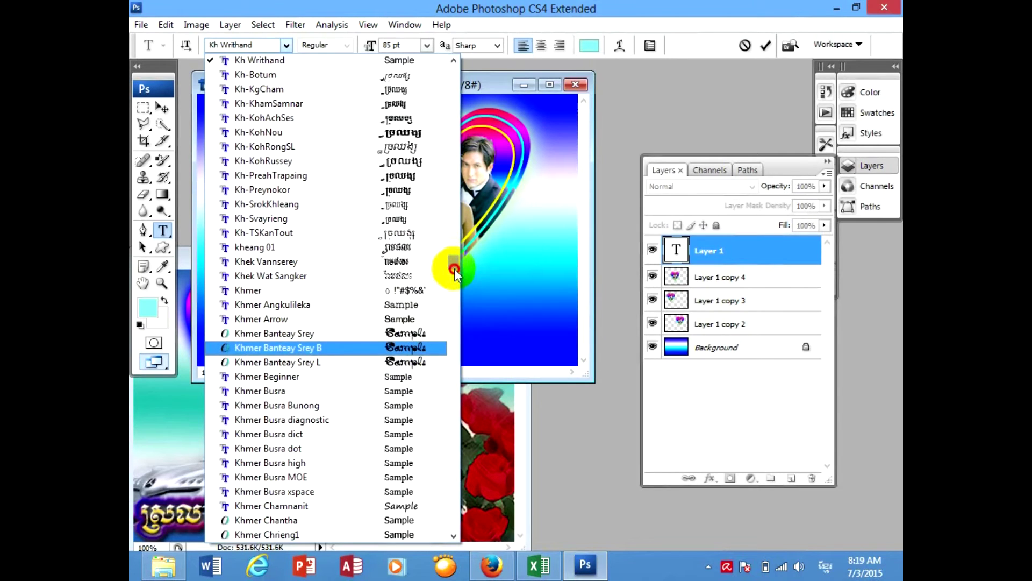
{"action": "left_click_drag", "start_coordinate": [454, 272], "coordinate": [456, 261]}
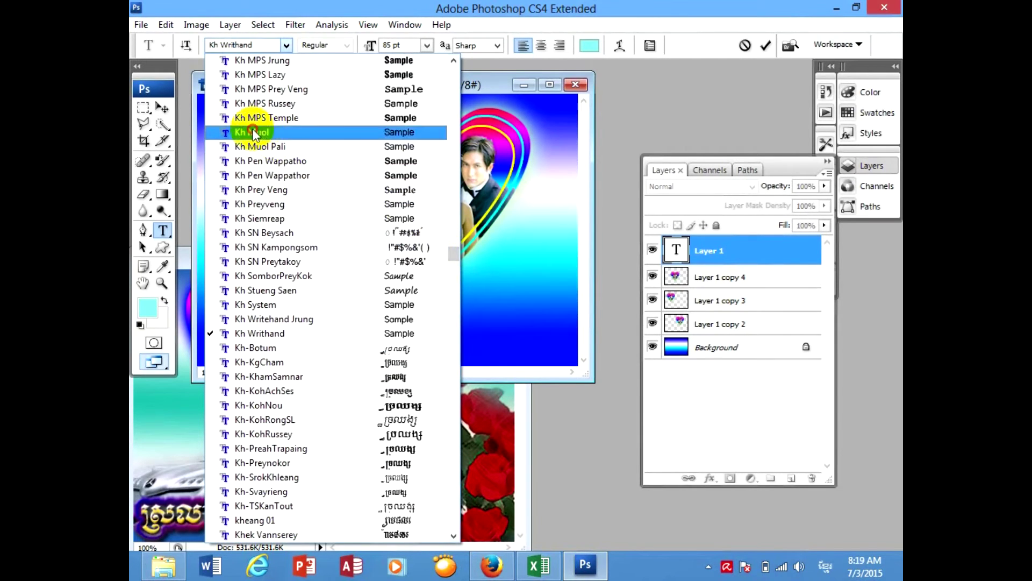
{"action": "left_click", "coordinate": [253, 134]}
{"action": "left_click", "coordinate": [256, 320]}
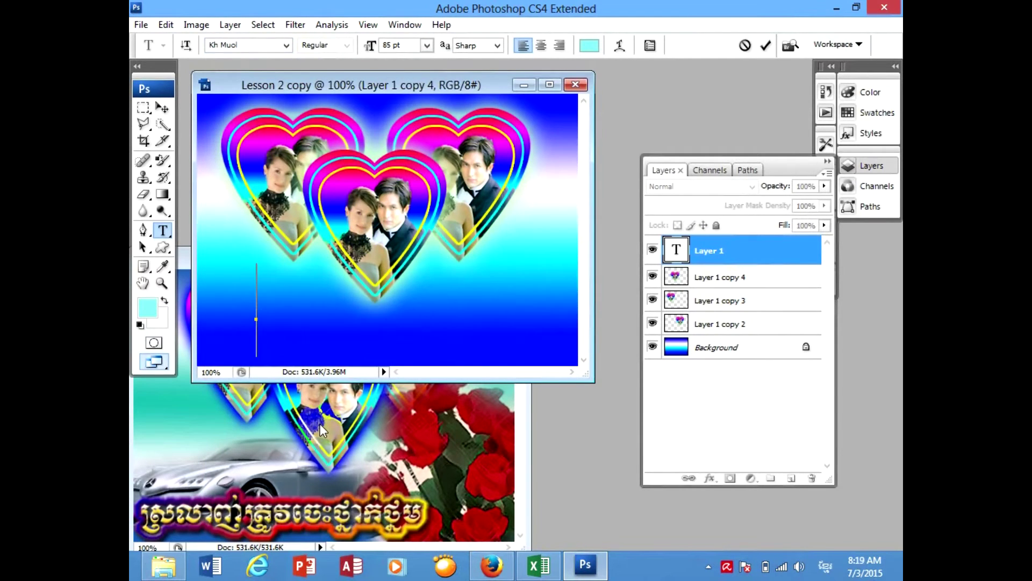
{"action": "type", "text": "ស្រល"}
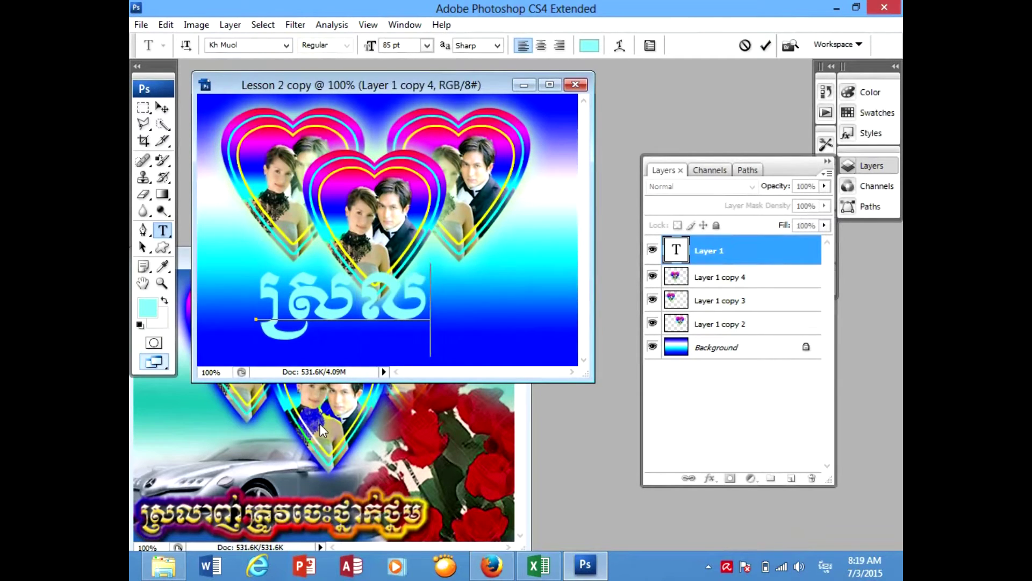
{"action": "type", "text": "ាញ់"}
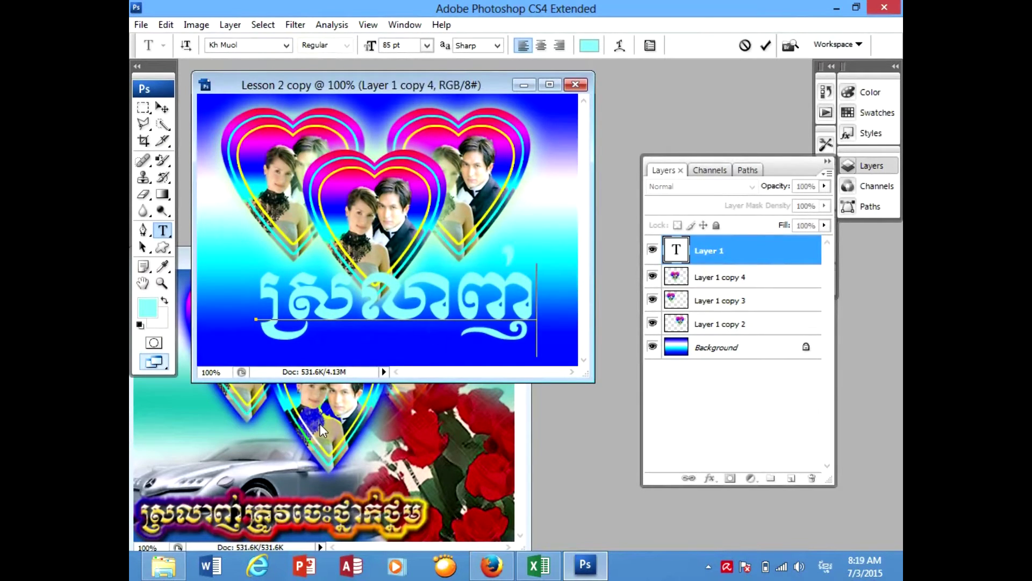
{"action": "left_click", "coordinate": [162, 108]}
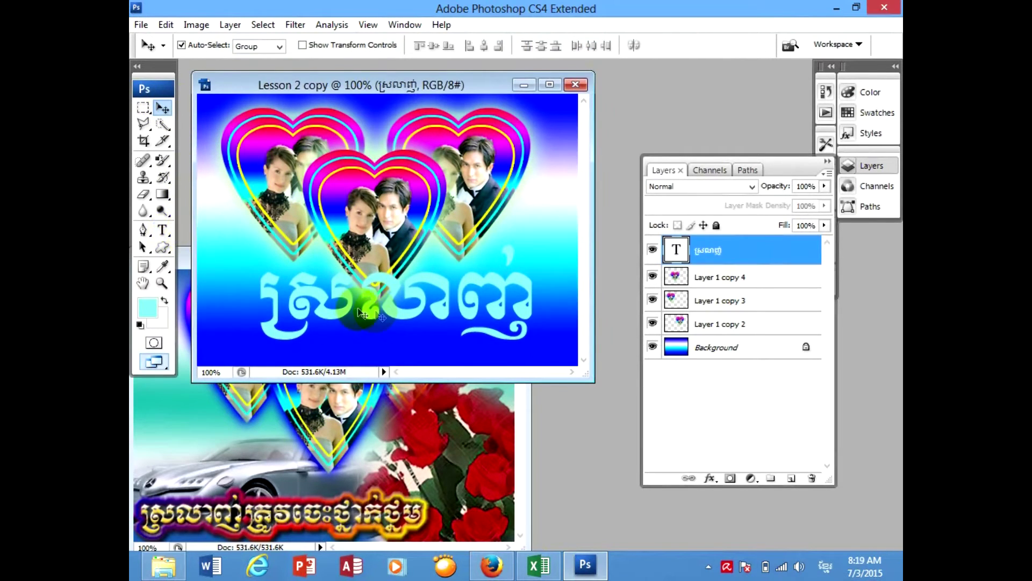
Move the Khmer word down-left and scale it to about 40%
{"action": "left_click_drag", "start_coordinate": [356, 312], "coordinate": [334, 319]}
{"action": "key", "text": "ctrl+t"}
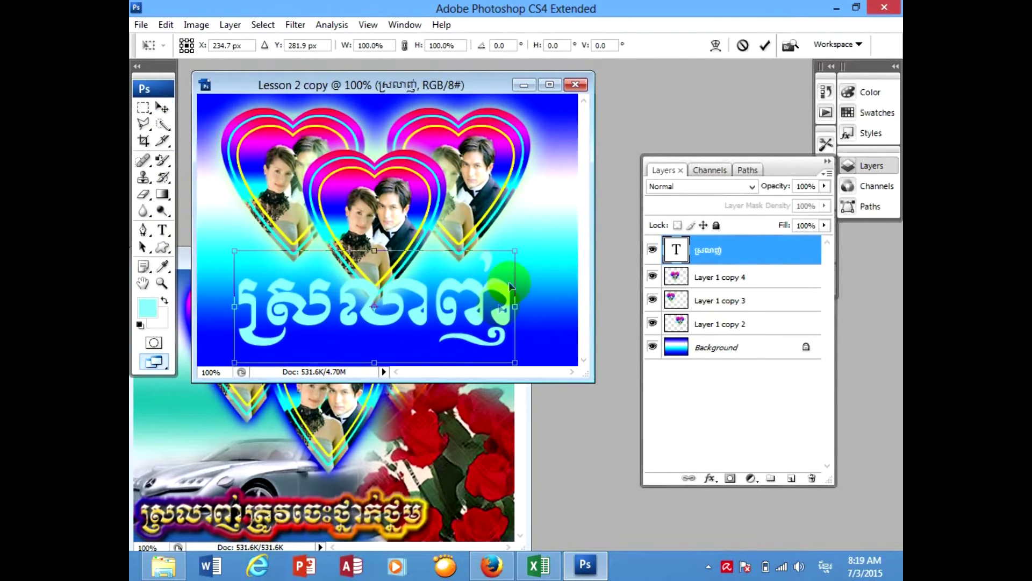
{"action": "left_click_drag", "start_coordinate": [512, 252], "coordinate": [331, 314]}
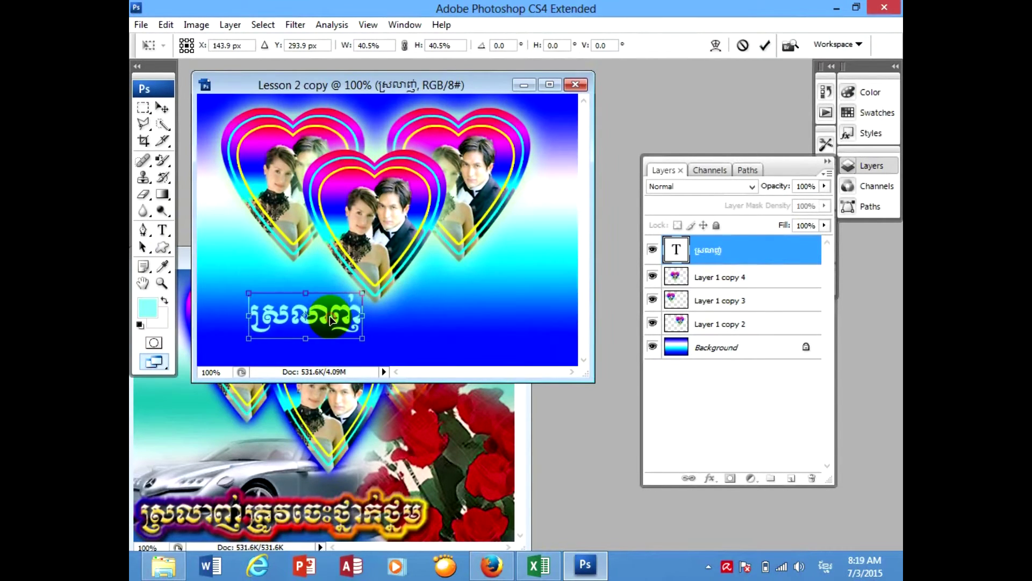
{"action": "key", "text": "Return"}
Extend the word into the full Khmer title by typing the rest of the phrase
{"action": "left_click", "coordinate": [162, 230]}
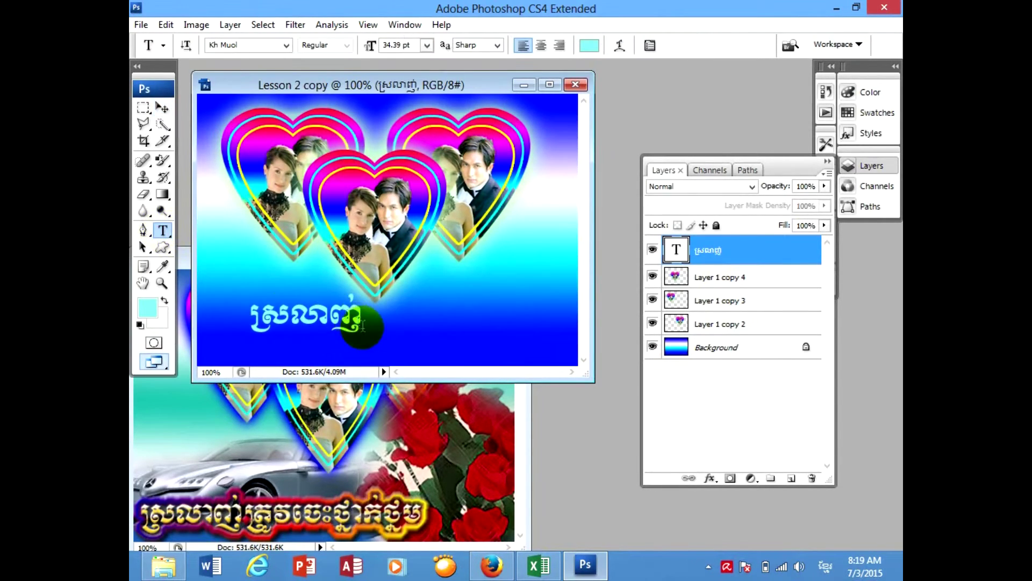
{"action": "left_click", "coordinate": [361, 326]}
{"action": "type", "text": "ត្រ"}
{"action": "key", "text": "BackSpace"}
{"action": "key", "text": "BackSpace"}
{"action": "key", "text": "BackSpace"}
{"action": "type", "text": "ត្រូវចេះថ្នាក់"}
{"action": "key", "text": "BackSpace"}
{"action": "type", "text": "់ថ្មក"}
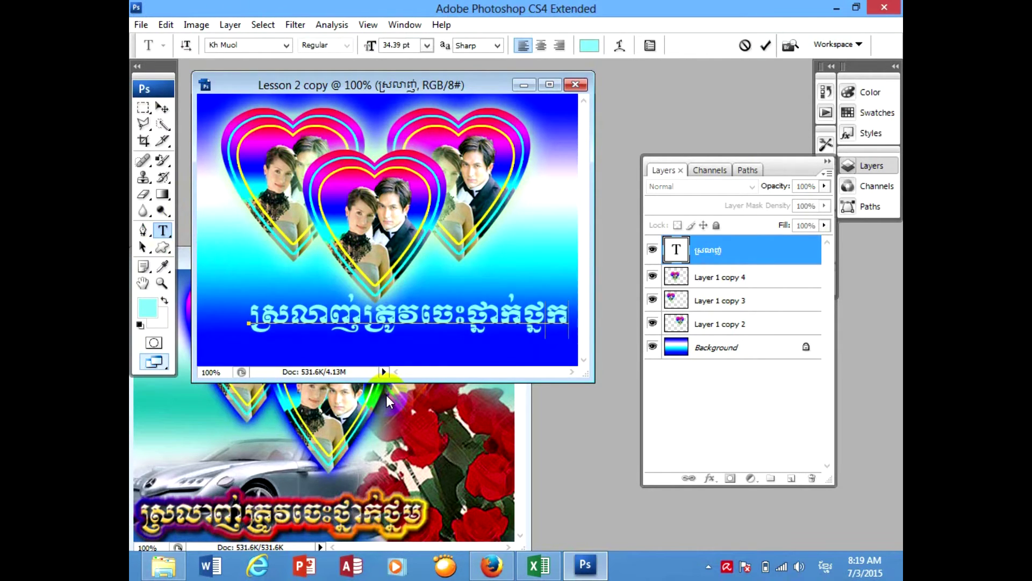
{"action": "type", "text": "ម"}
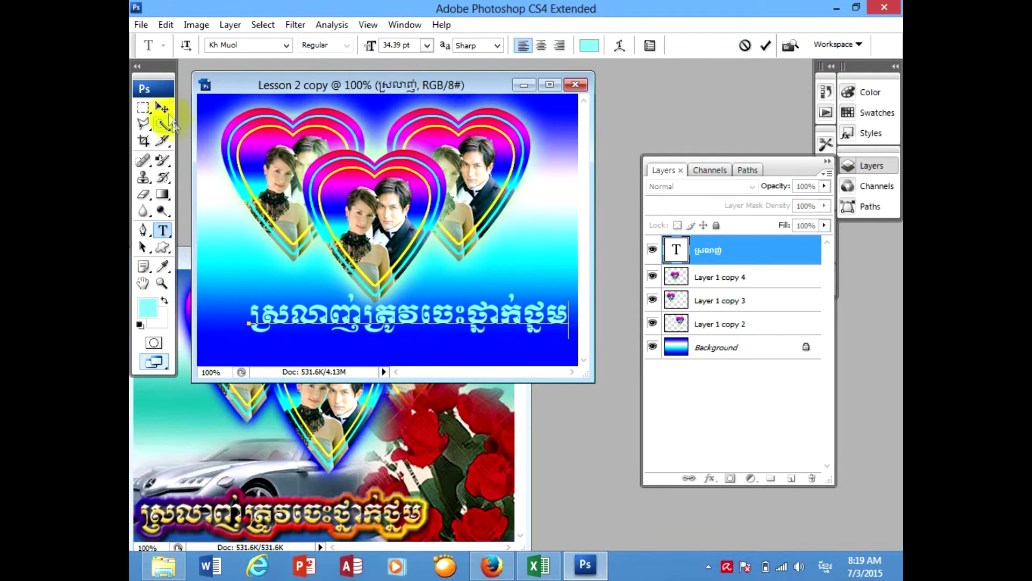
Commit the Khmer title and move it to the bottom of the poster
{"action": "left_click", "coordinate": [161, 108]}
{"action": "left_click_drag", "start_coordinate": [364, 320], "coordinate": [337, 330]}
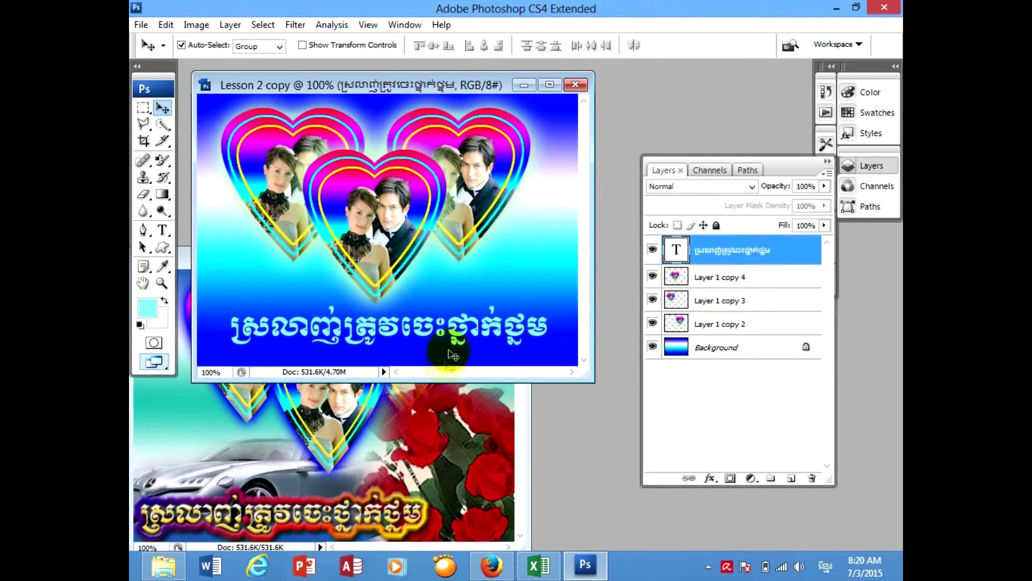
{"action": "left_click", "coordinate": [413, 334]}
{"action": "left_click", "coordinate": [411, 337]}
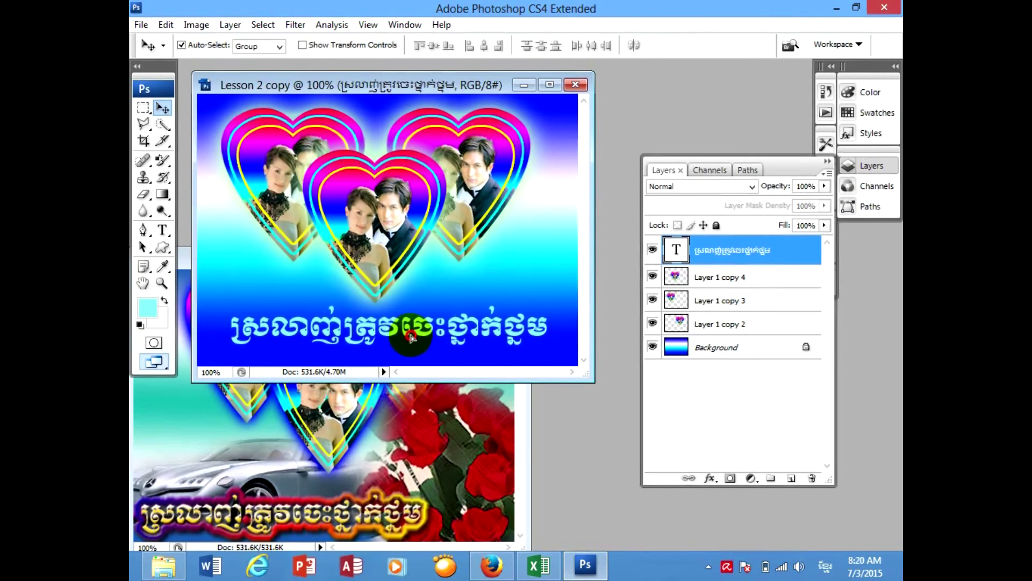
{"action": "left_click", "coordinate": [232, 25]}
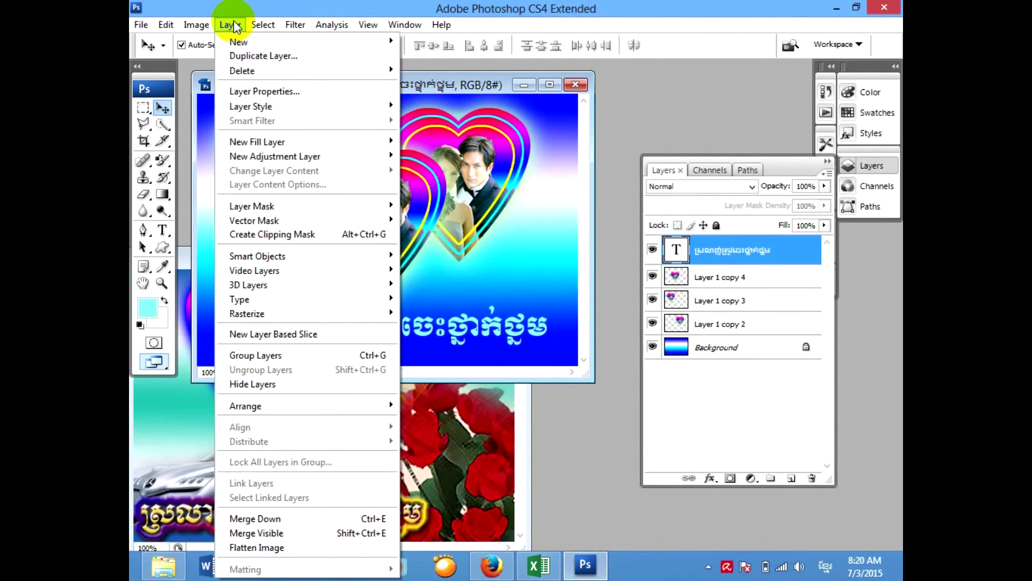
{"action": "mouse_move", "coordinate": [290, 269]}
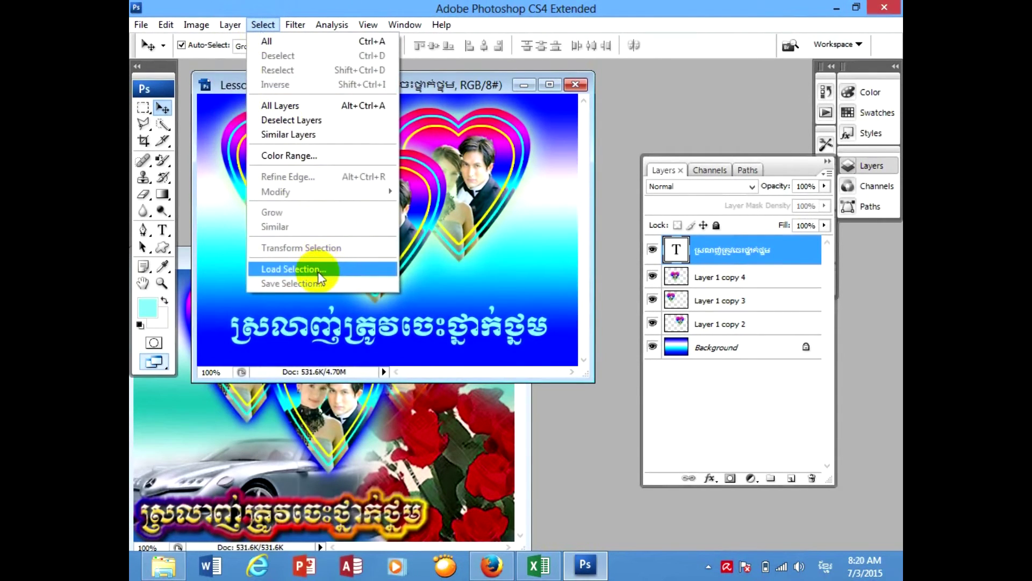
Load the Khmer title text layer's transparency as a selection
{"action": "left_click", "coordinate": [319, 272]}
{"action": "left_click", "coordinate": [636, 159]}
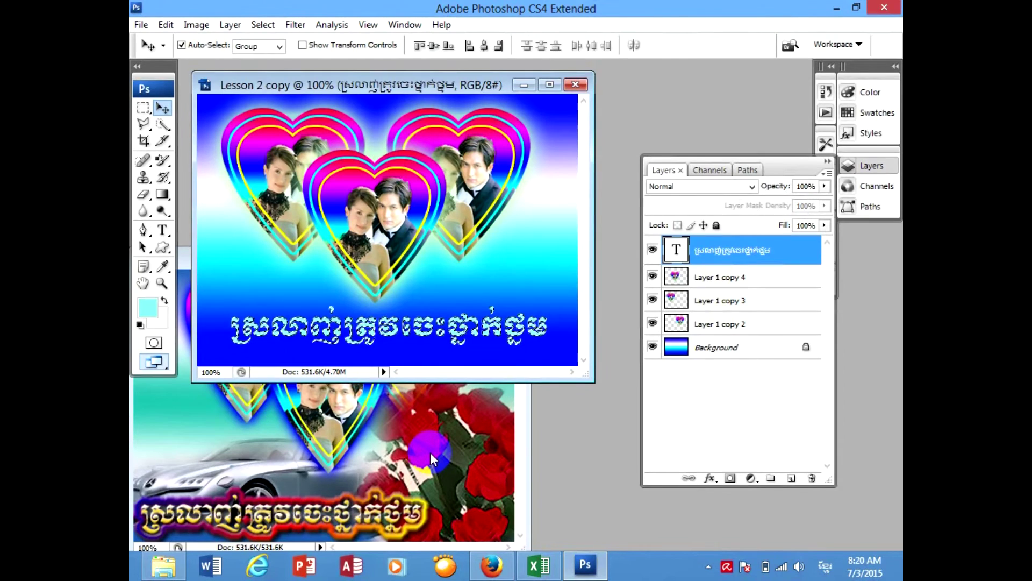
{"action": "left_click", "coordinate": [263, 25]}
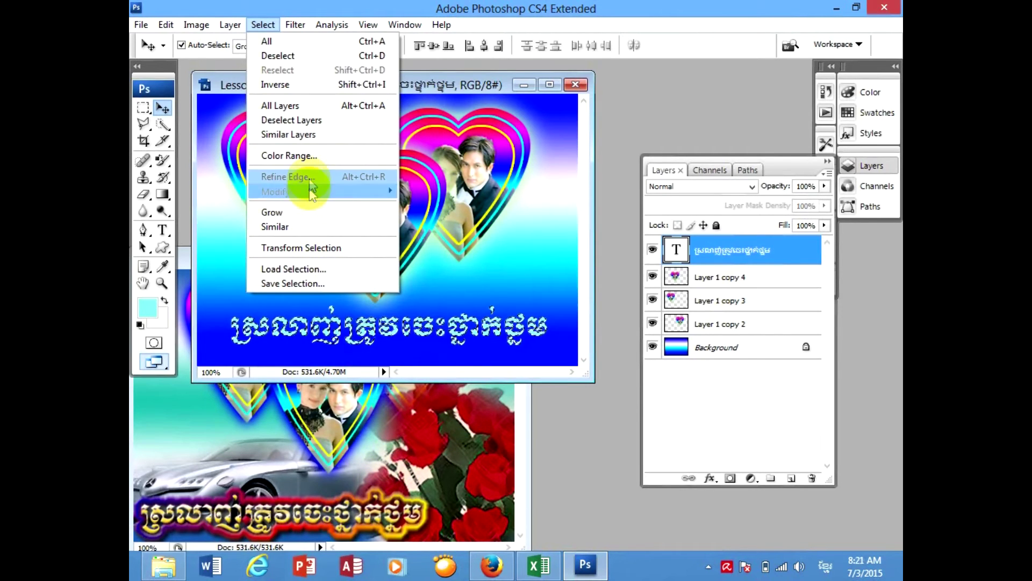
{"action": "mouse_move", "coordinate": [276, 191]}
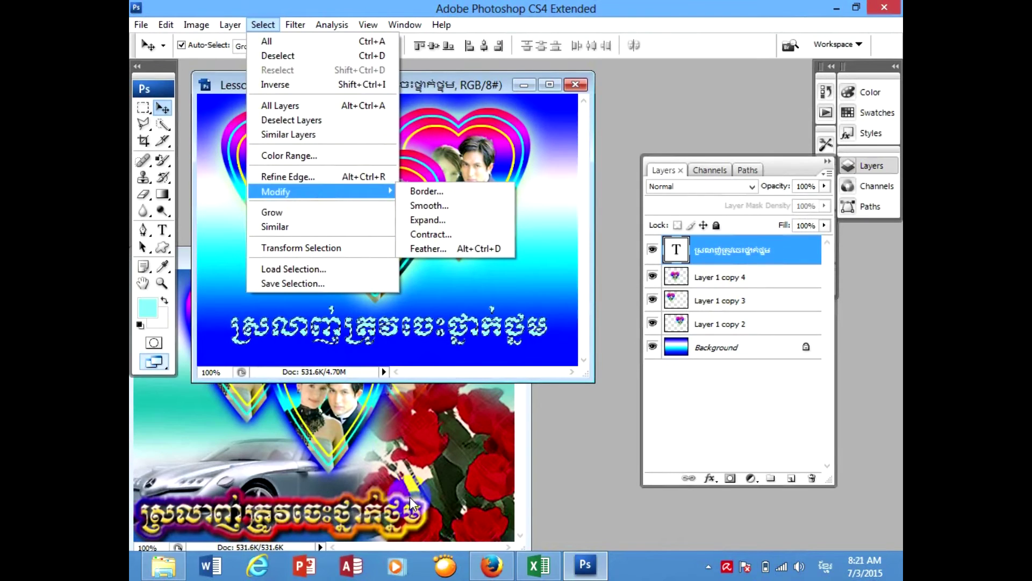
Expand the title selection twice so it sits just outside the Khmer letters
{"action": "left_click", "coordinate": [150, 129]}
{"action": "left_click", "coordinate": [144, 108]}
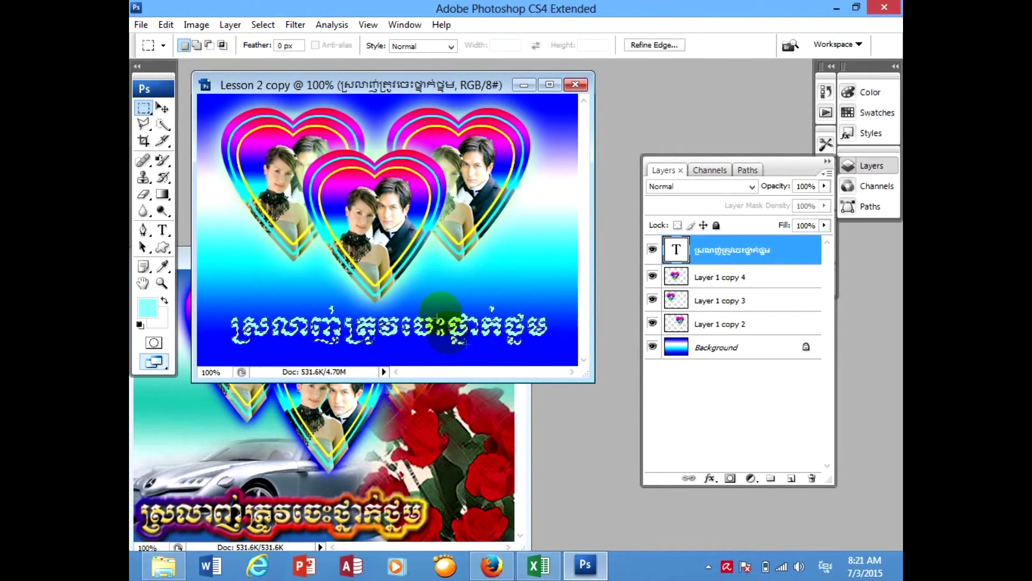
{"action": "left_click", "coordinate": [263, 25]}
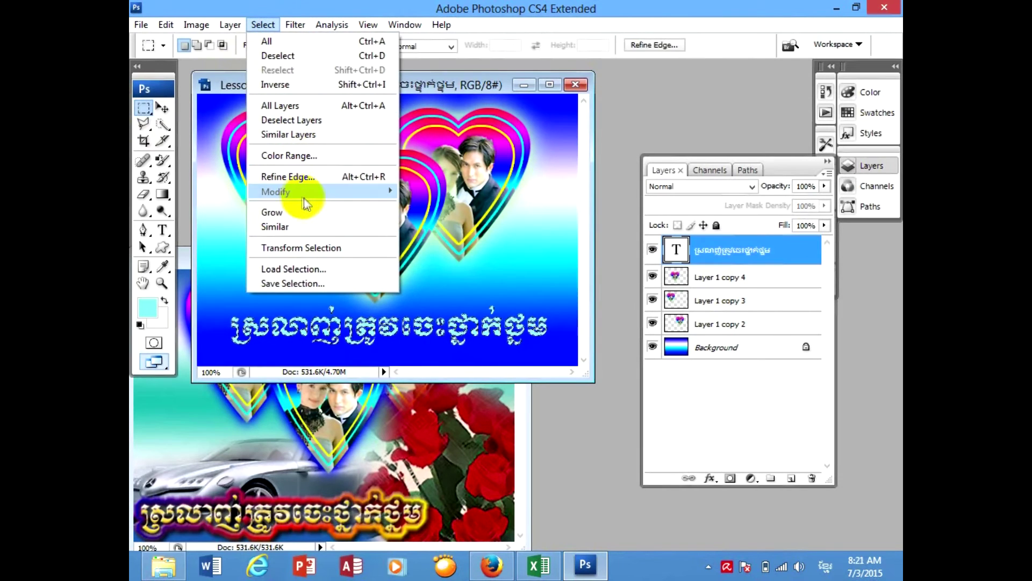
{"action": "mouse_move", "coordinate": [275, 191]}
{"action": "left_click", "coordinate": [445, 219]}
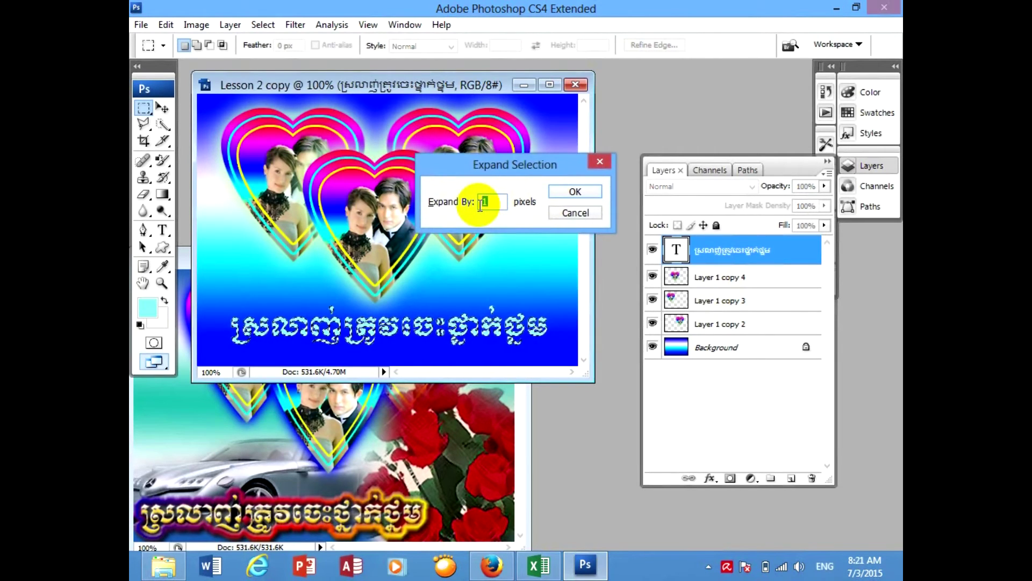
{"action": "left_click", "coordinate": [574, 192]}
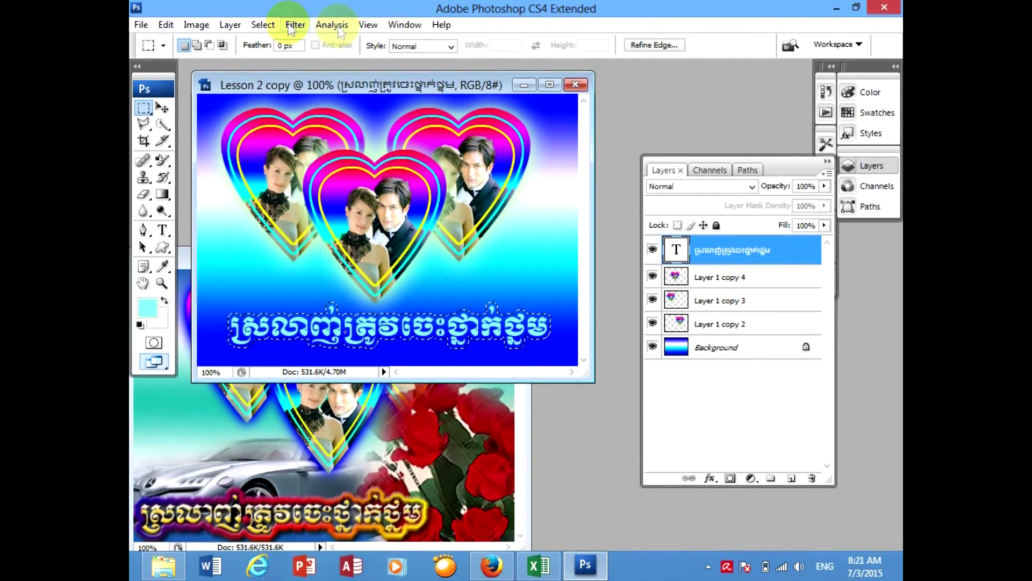
{"action": "left_click", "coordinate": [259, 25]}
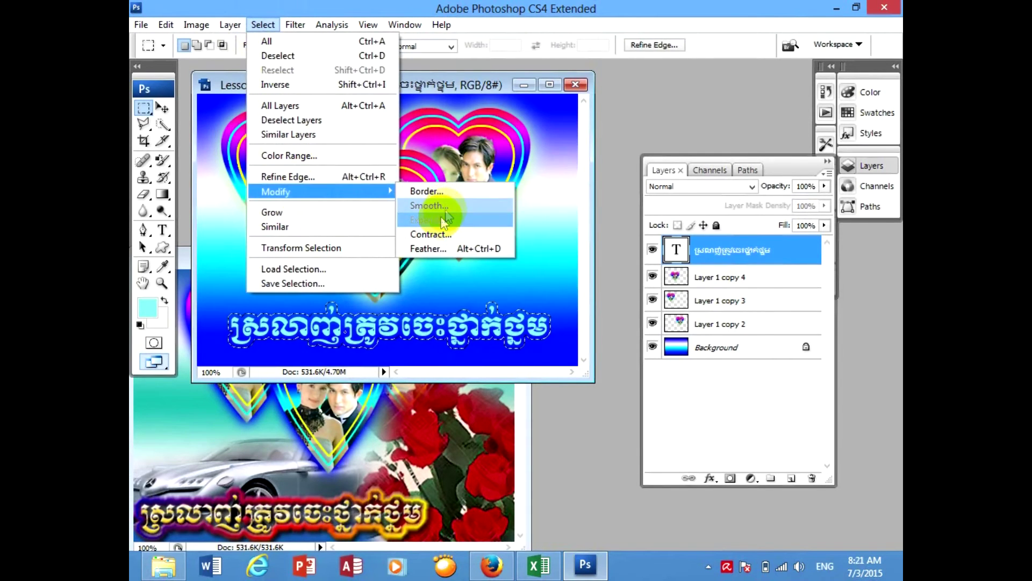
{"action": "mouse_move", "coordinate": [276, 191]}
{"action": "left_click", "coordinate": [440, 220]}
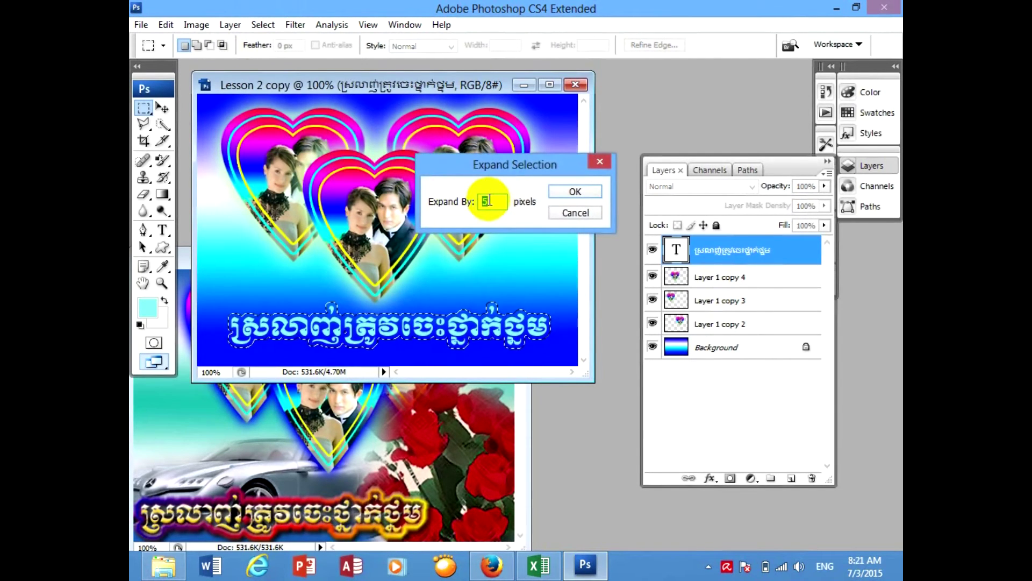
{"action": "left_click", "coordinate": [562, 192]}
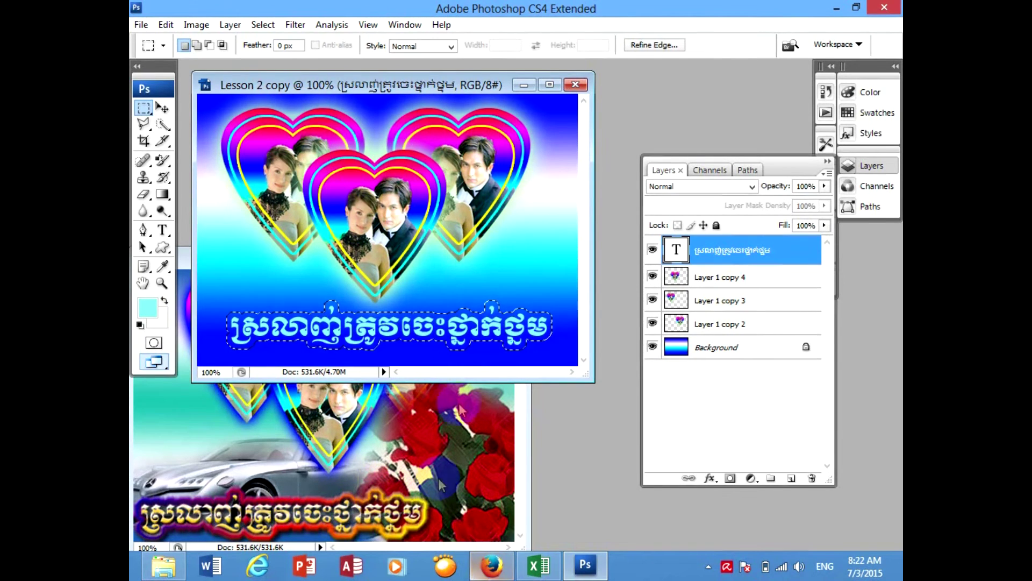
{"action": "left_click", "coordinate": [243, 321]}
Convert the expanded selection into a 5-pixel border band
{"action": "left_click", "coordinate": [241, 331]}
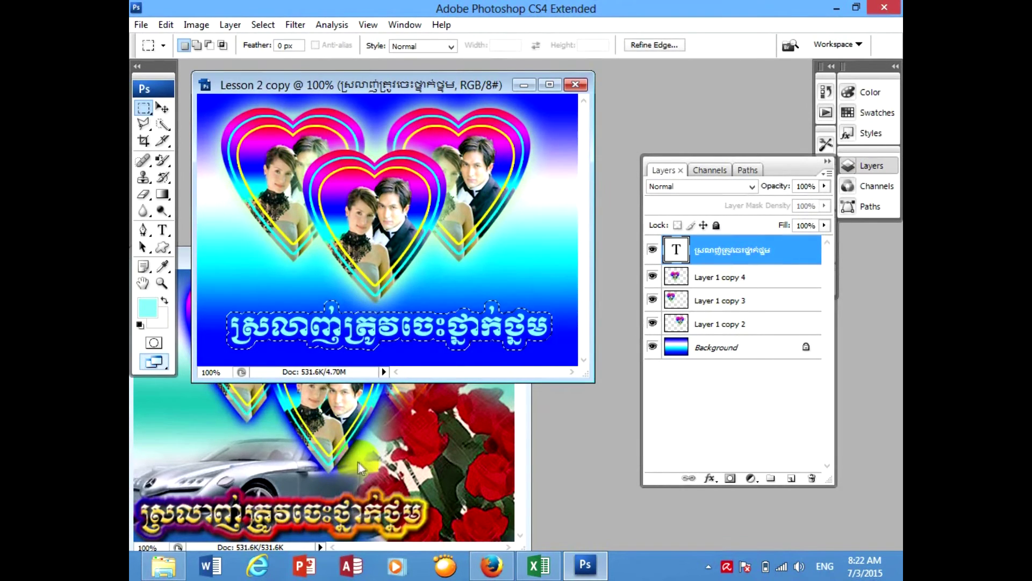
{"action": "left_click", "coordinate": [231, 25]}
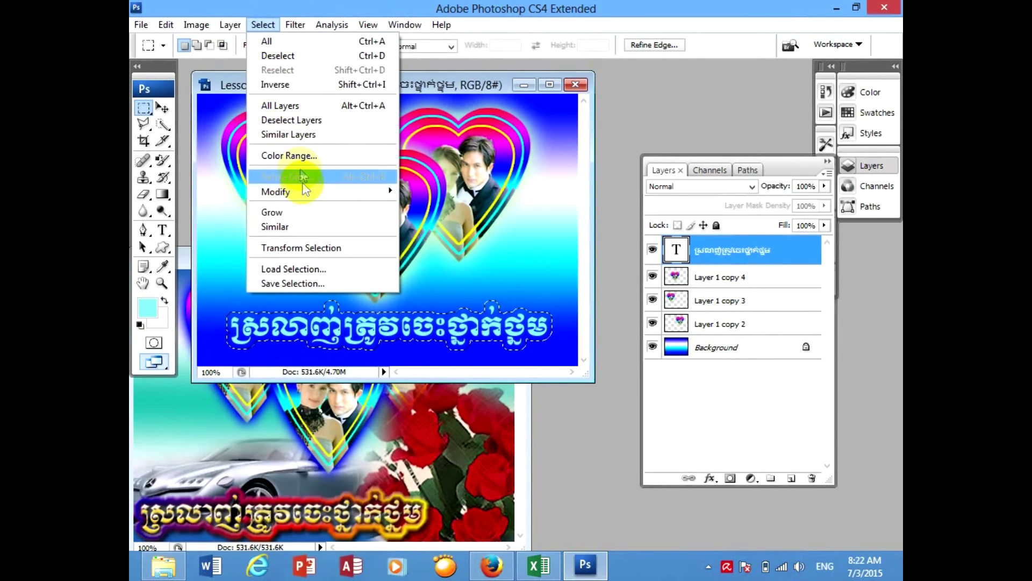
{"action": "mouse_move", "coordinate": [276, 192]}
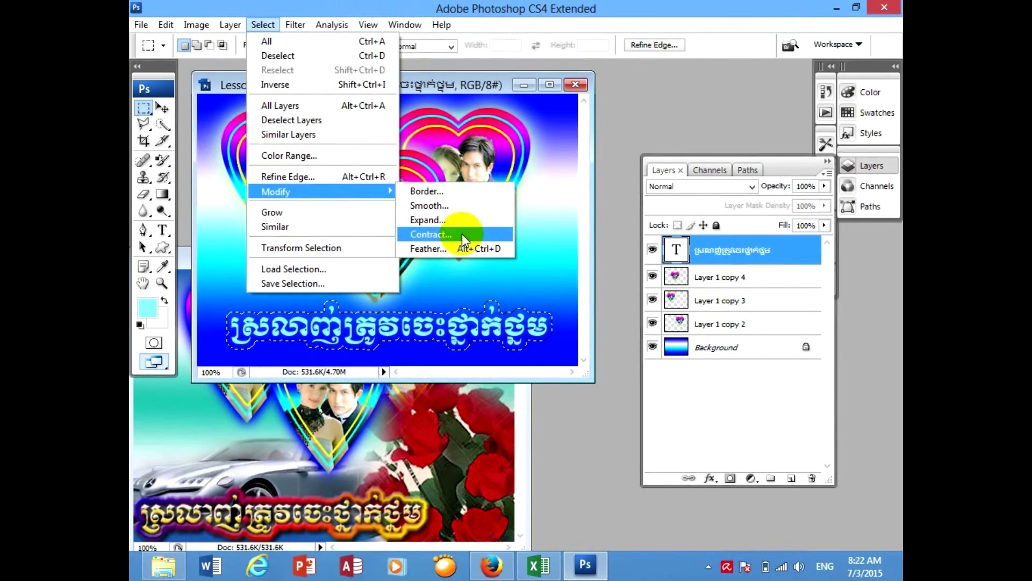
{"action": "left_click", "coordinate": [450, 191]}
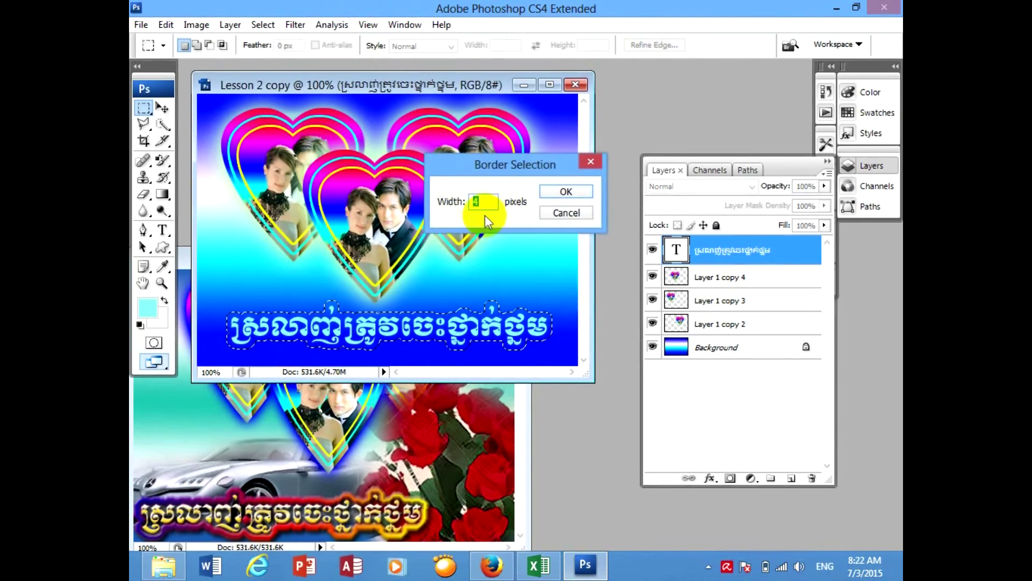
{"action": "type", "text": "5"}
{"action": "left_click", "coordinate": [565, 189]}
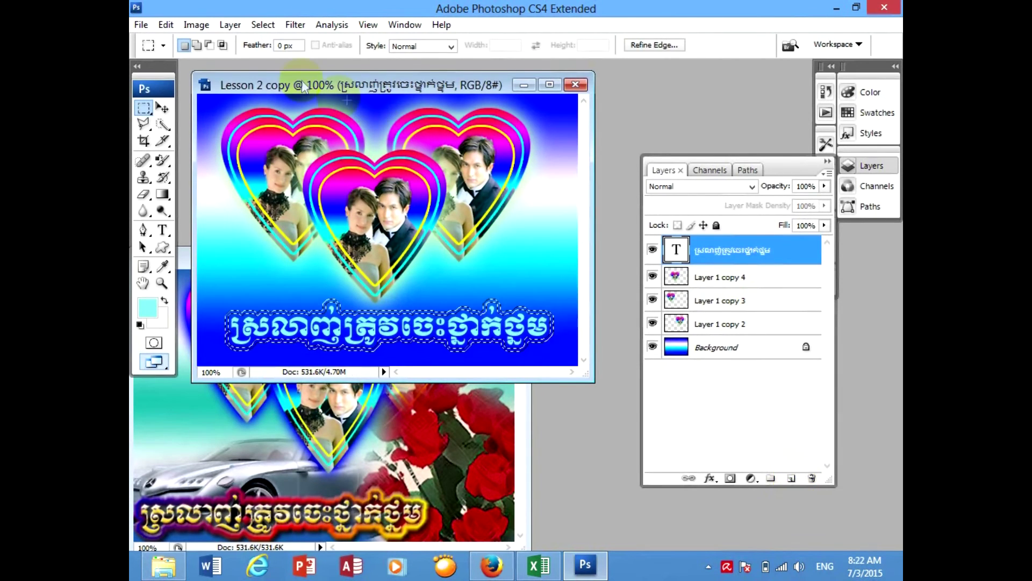
{"action": "left_click", "coordinate": [230, 25]}
{"action": "mouse_move", "coordinate": [239, 42]}
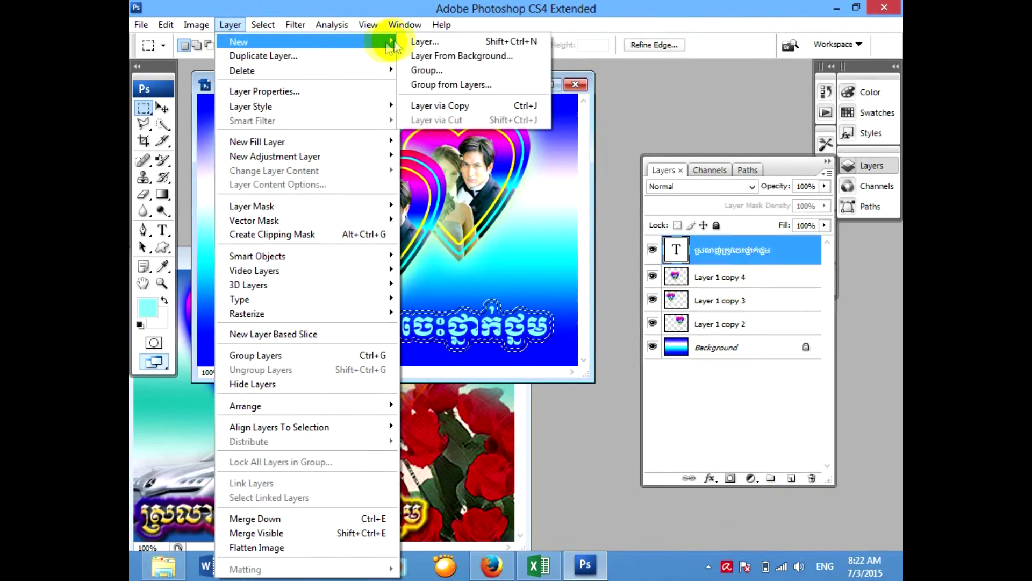
On a new Layer 1, fill the title's border band with the Spectrum rainbow gradient
{"action": "left_click", "coordinate": [431, 40]}
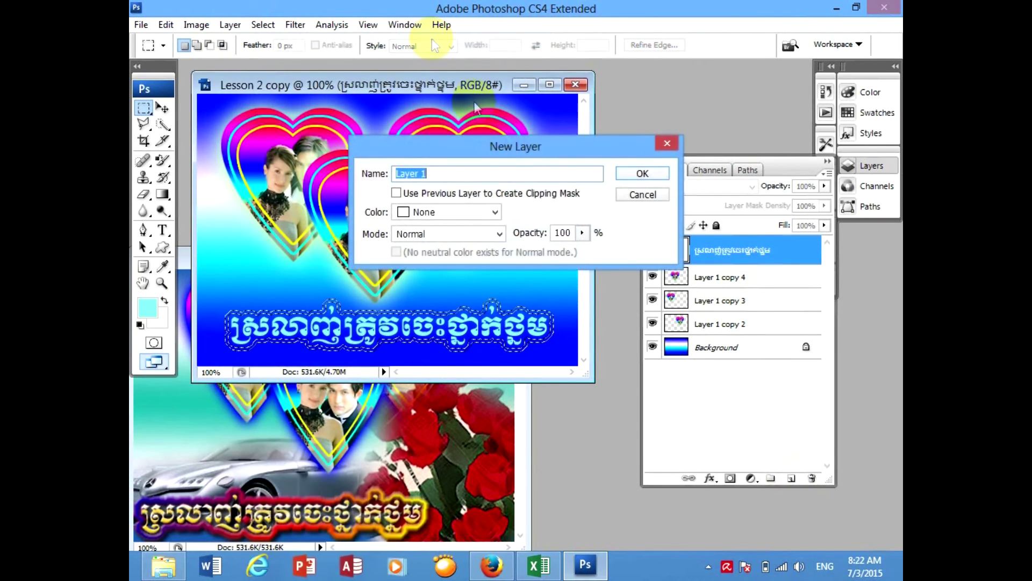
{"action": "left_click", "coordinate": [644, 173]}
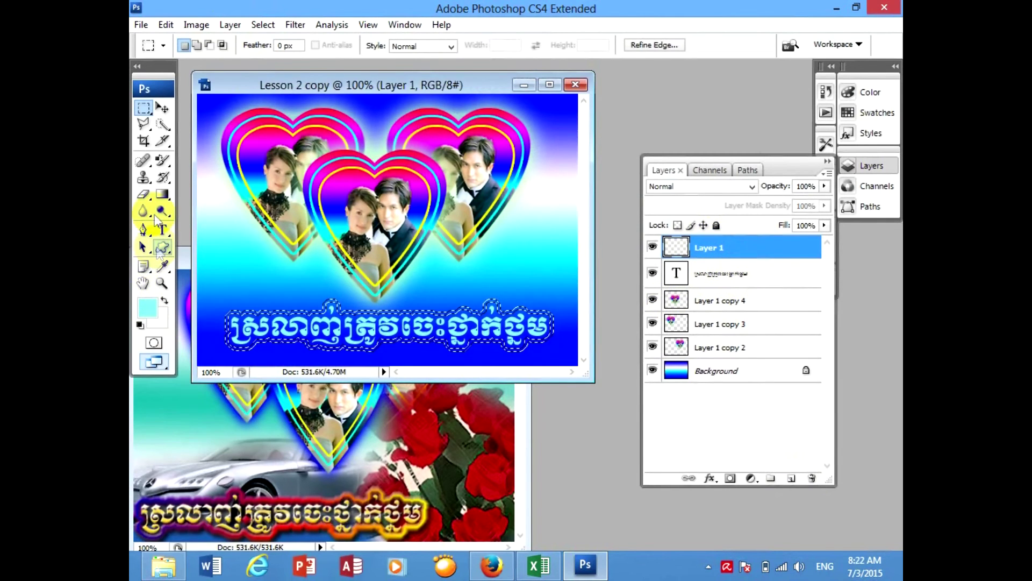
{"action": "left_click", "coordinate": [163, 195]}
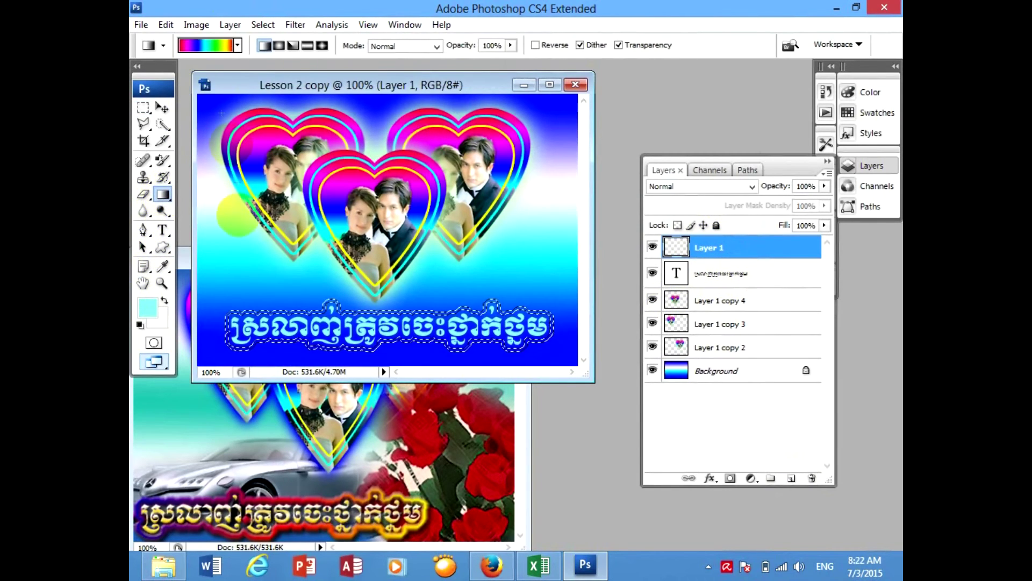
{"action": "left_click", "coordinate": [207, 47]}
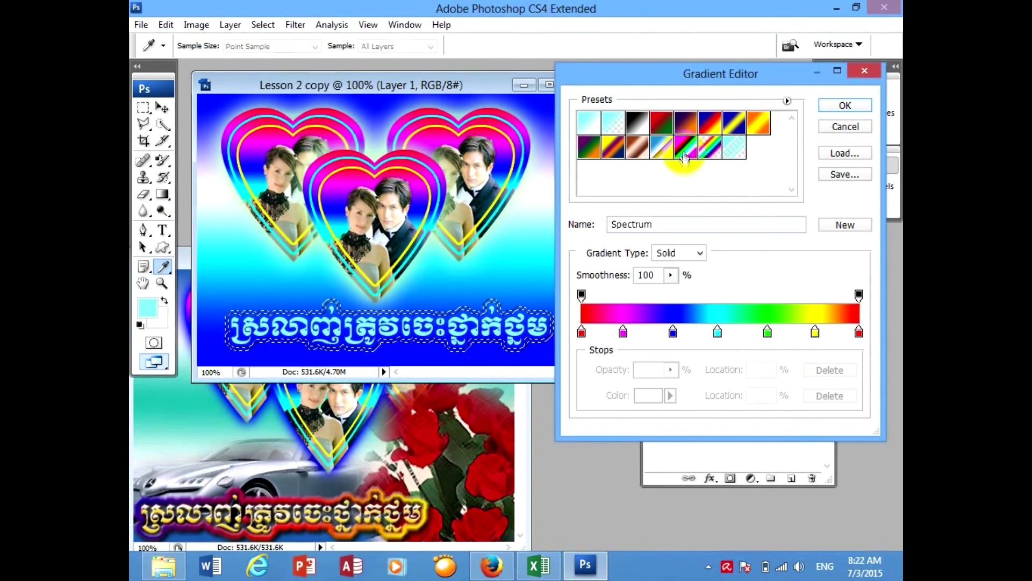
{"action": "left_click", "coordinate": [845, 105]}
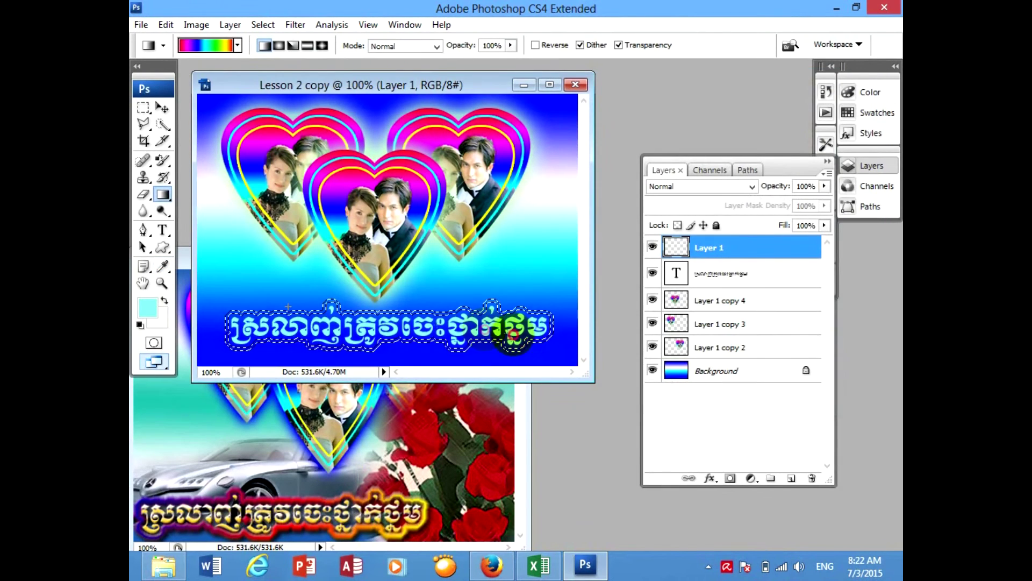
{"action": "left_click_drag", "start_coordinate": [295, 298], "coordinate": [501, 377]}
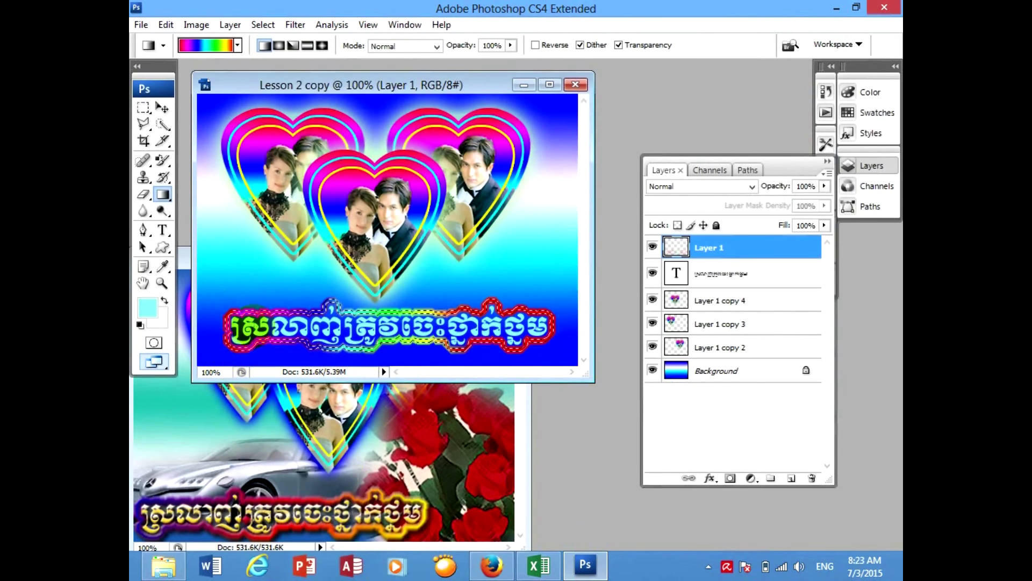
{"action": "left_click", "coordinate": [363, 317]}
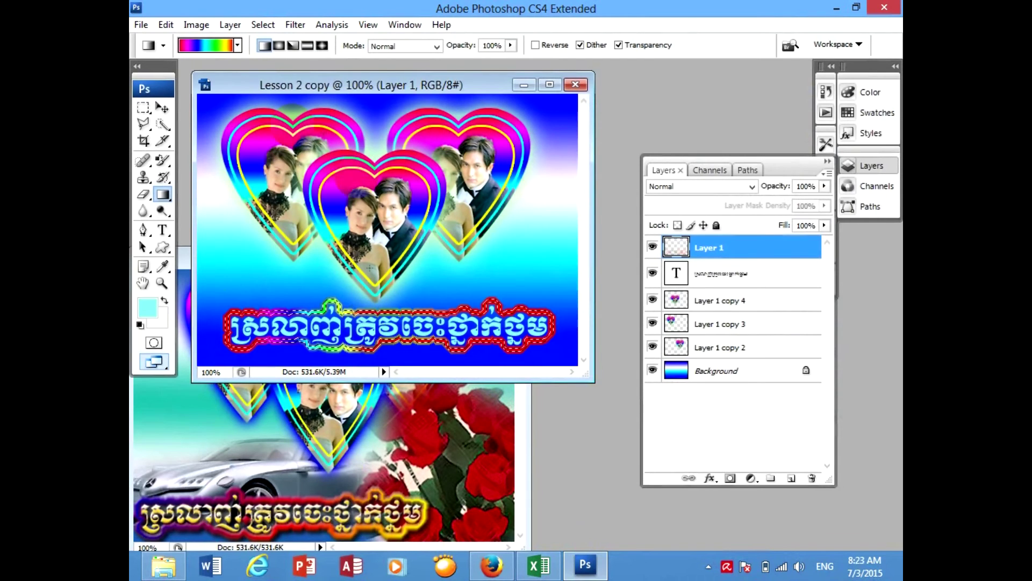
{"action": "left_click", "coordinate": [206, 45]}
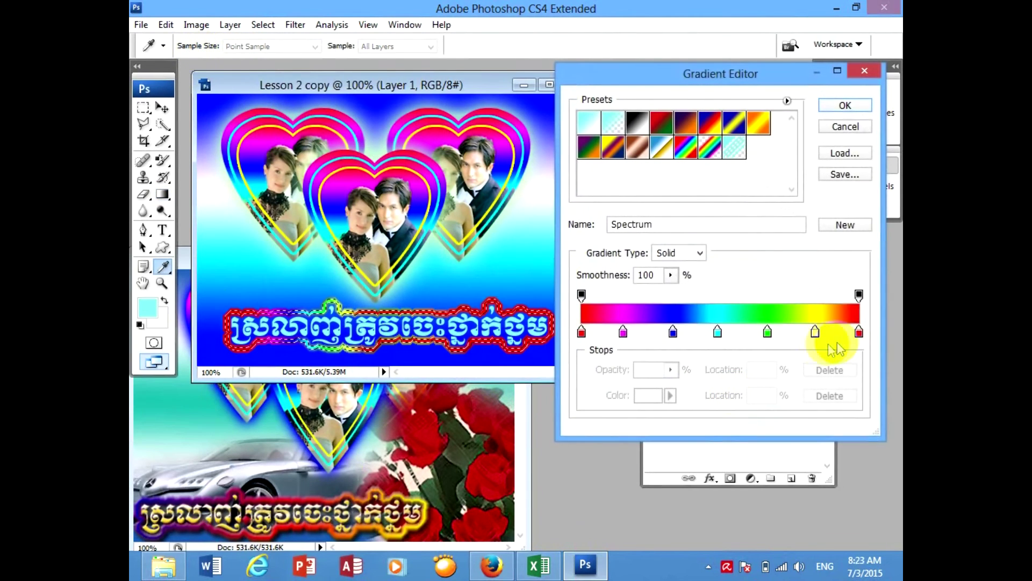
Edit the gradient to start with blue, end yellow, and reposition the red stop
{"action": "left_click", "coordinate": [859, 332]}
{"action": "left_click_drag", "start_coordinate": [859, 332], "coordinate": [846, 333]}
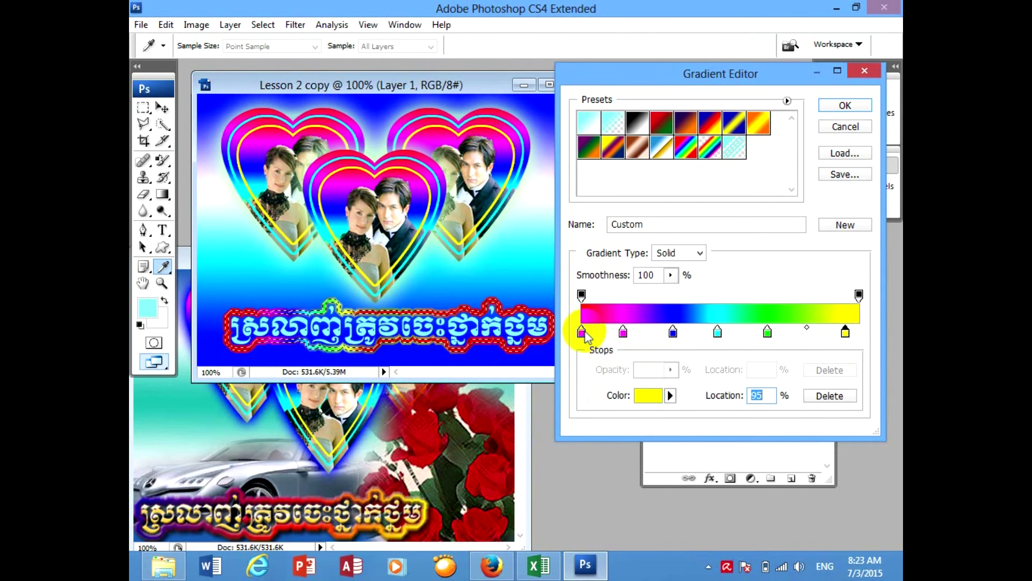
{"action": "left_click_drag", "start_coordinate": [586, 333], "coordinate": [657, 338]}
{"action": "left_click_drag", "start_coordinate": [674, 333], "coordinate": [581, 332]}
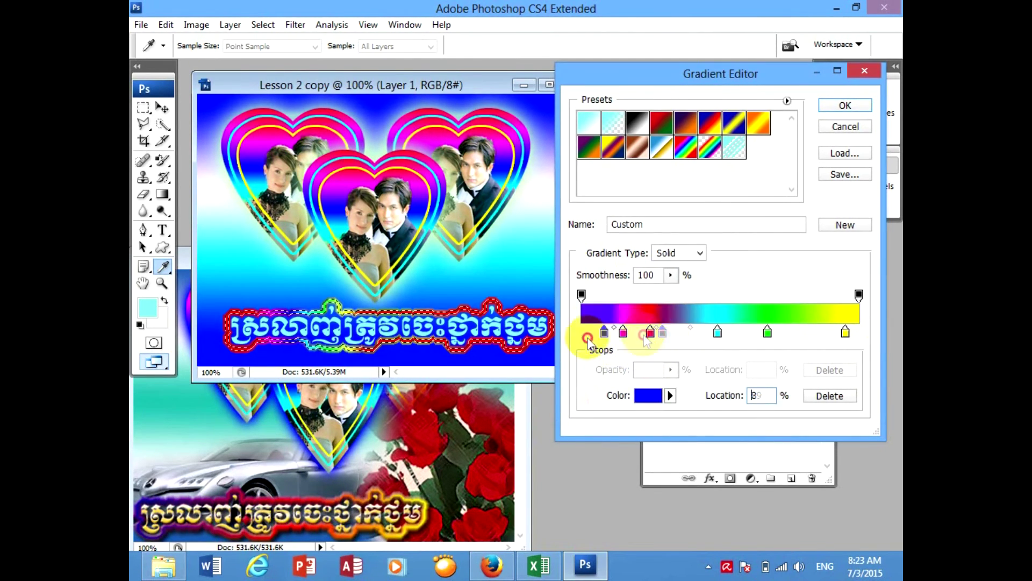
{"action": "left_click_drag", "start_coordinate": [651, 332], "coordinate": [680, 334]}
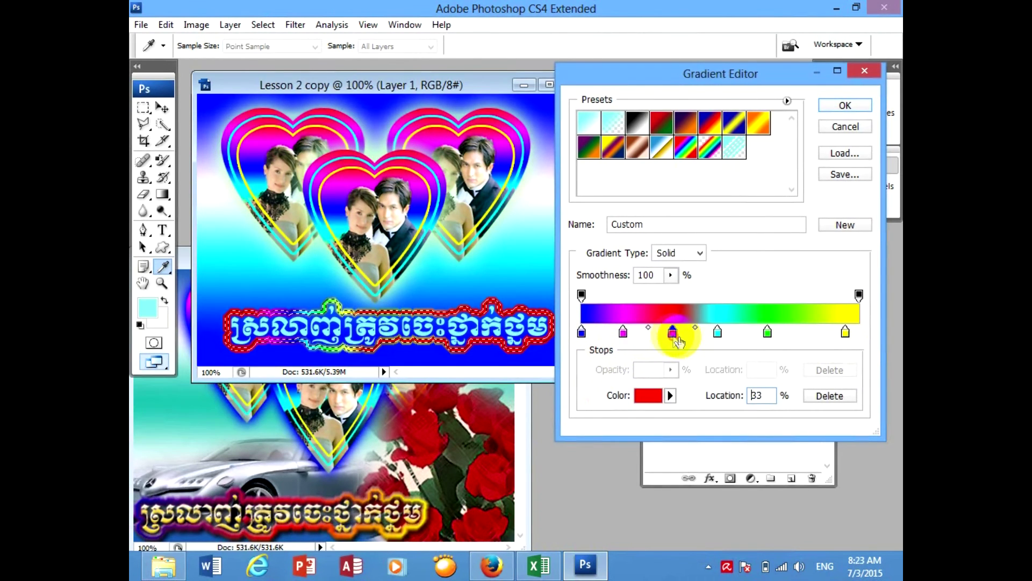
{"action": "left_click", "coordinate": [769, 333]}
Fine-tune the green, cyan and red stops, then refill the title border with it
{"action": "left_click_drag", "start_coordinate": [768, 332], "coordinate": [799, 332]}
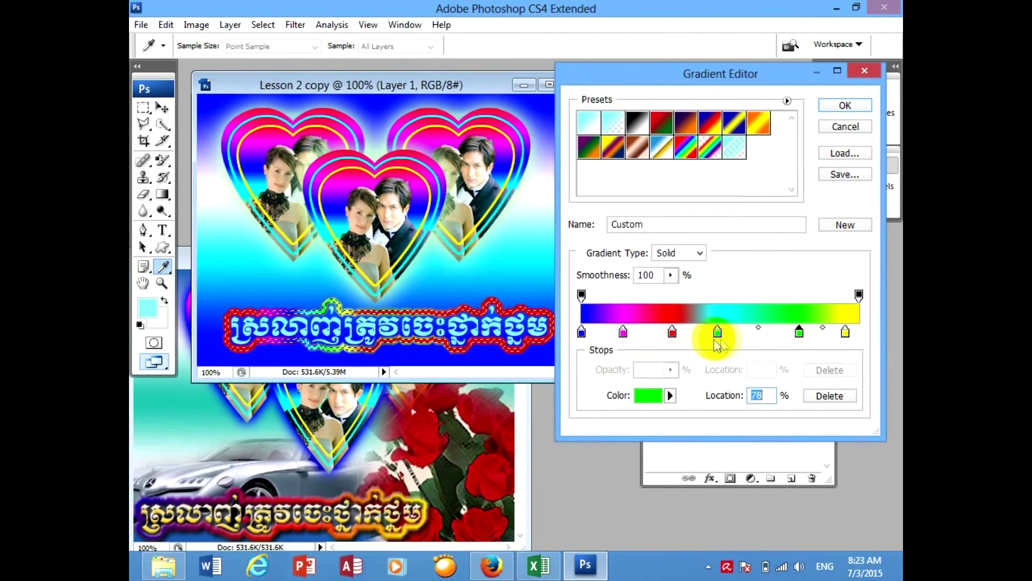
{"action": "left_click_drag", "start_coordinate": [718, 333], "coordinate": [744, 333]}
{"action": "left_click_drag", "start_coordinate": [672, 333], "coordinate": [686, 333]}
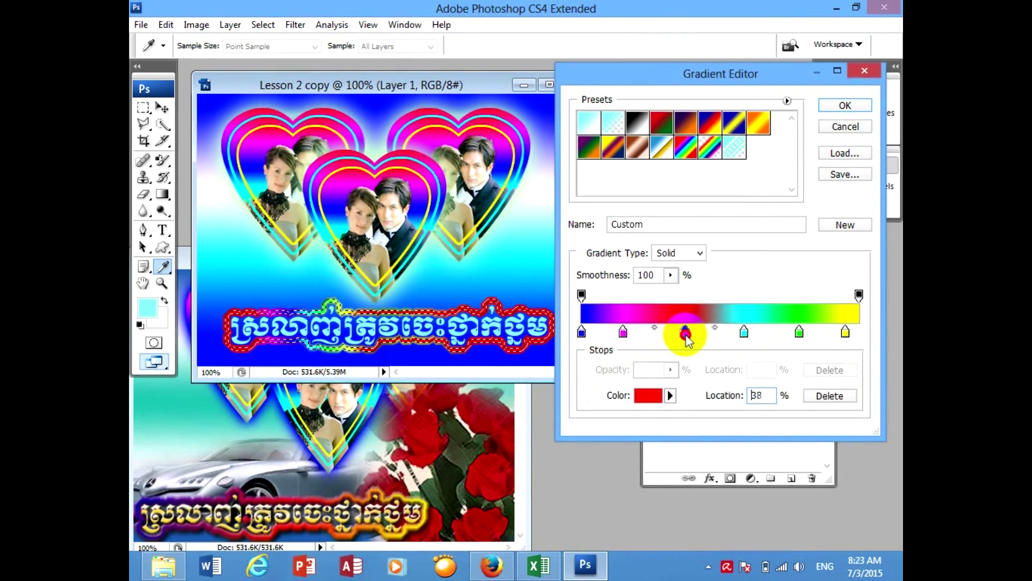
{"action": "mouse_move", "coordinate": [623, 332]}
{"action": "left_mouse_down"}
{"action": "mouse_move", "coordinate": [639, 334]}
{"action": "mouse_move", "coordinate": [640, 357]}
{"action": "mouse_move", "coordinate": [633, 345]}
{"action": "mouse_move", "coordinate": [649, 334]}
{"action": "left_mouse_up"}
{"action": "left_click", "coordinate": [665, 333]}
{"action": "left_click", "coordinate": [662, 336]}
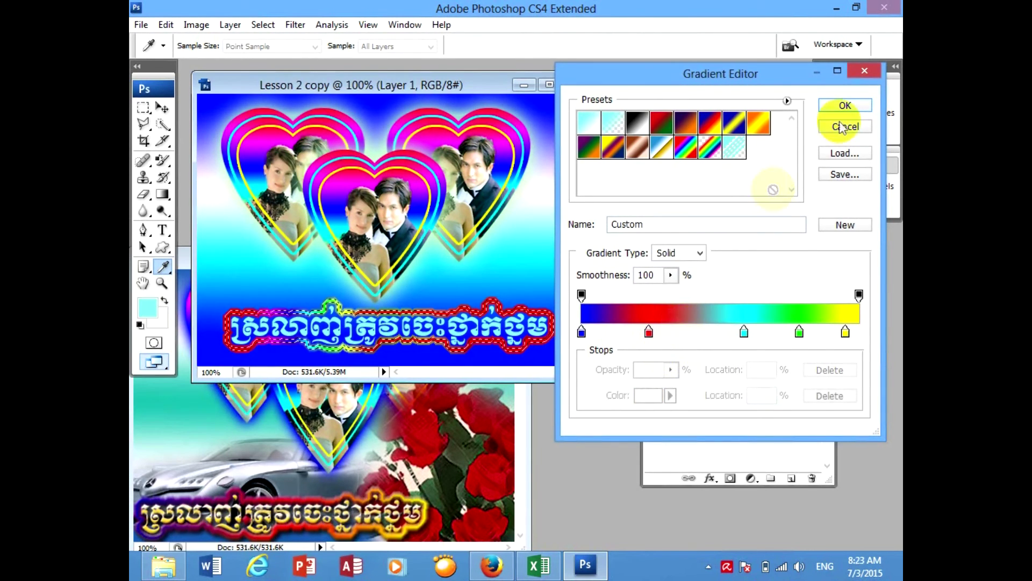
{"action": "left_click", "coordinate": [844, 106]}
{"action": "left_click_drag", "start_coordinate": [237, 295], "coordinate": [557, 331]}
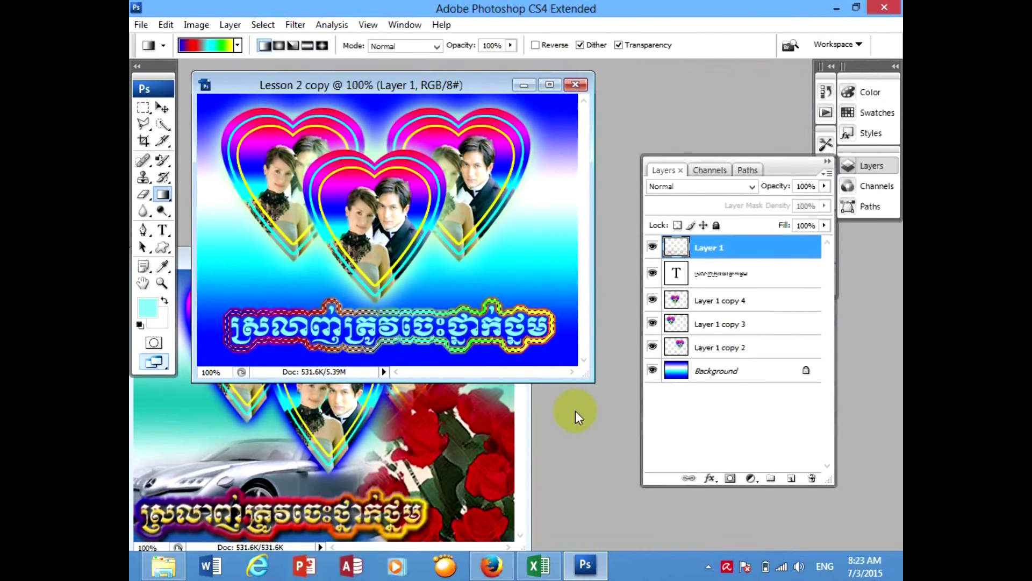
{"action": "left_click", "coordinate": [163, 107]}
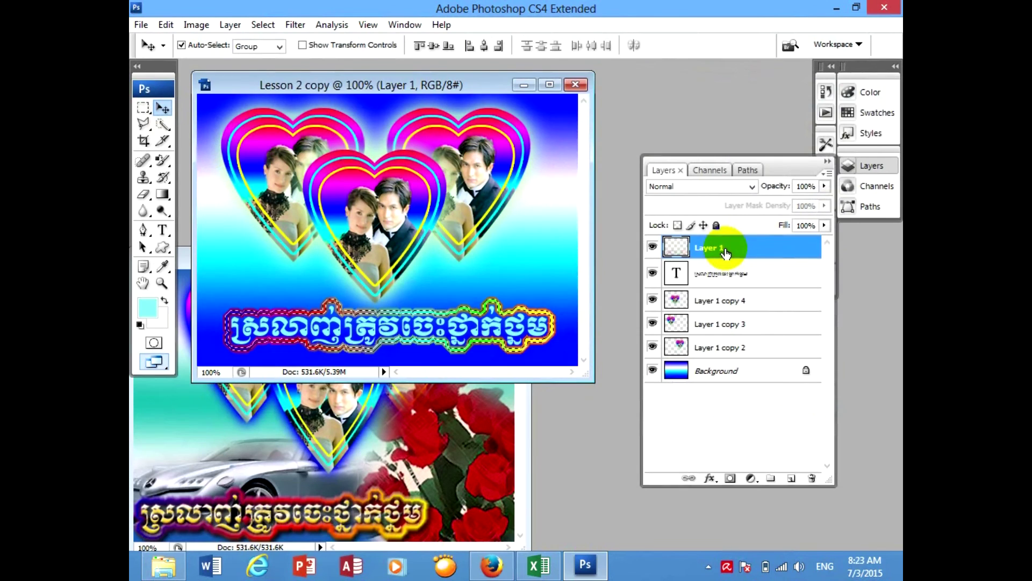
Deselect, rename Layer 1 to Shadow and apply a Bevel and Emboss style to it
{"action": "key", "text": "ctrl+d"}
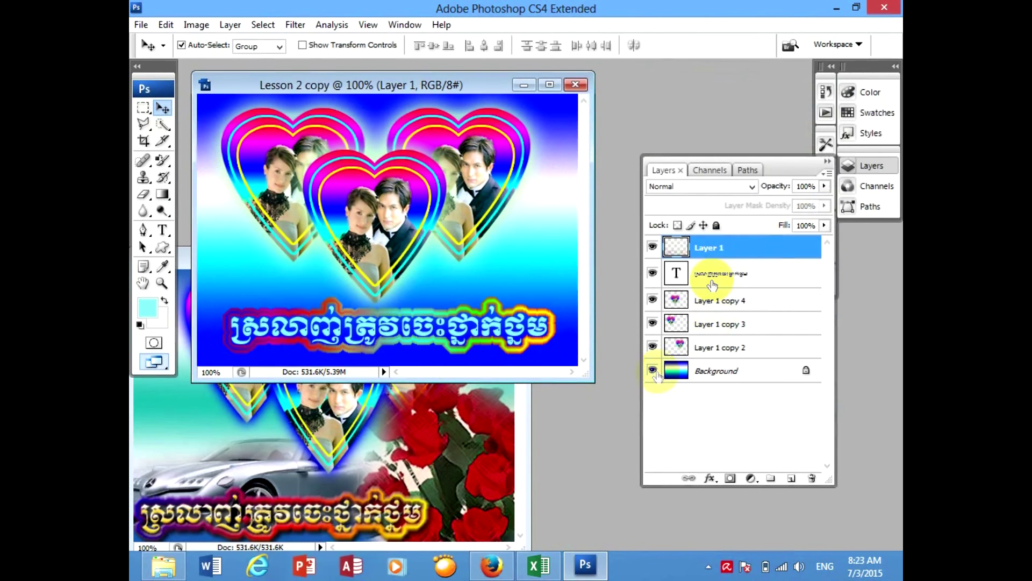
{"action": "double_click", "coordinate": [712, 247]}
{"action": "type", "text": "Shadow"}
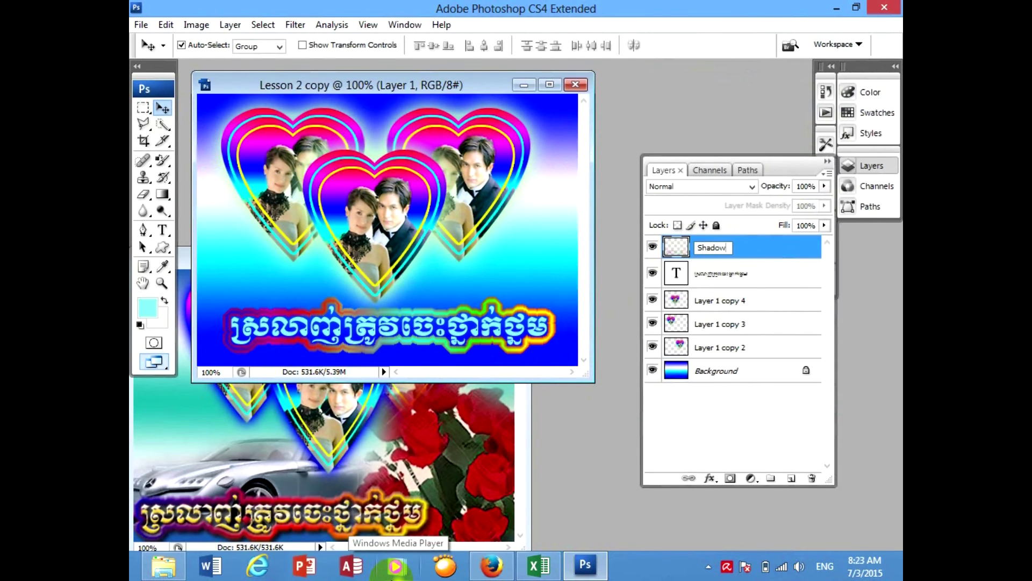
{"action": "key", "text": "Return"}
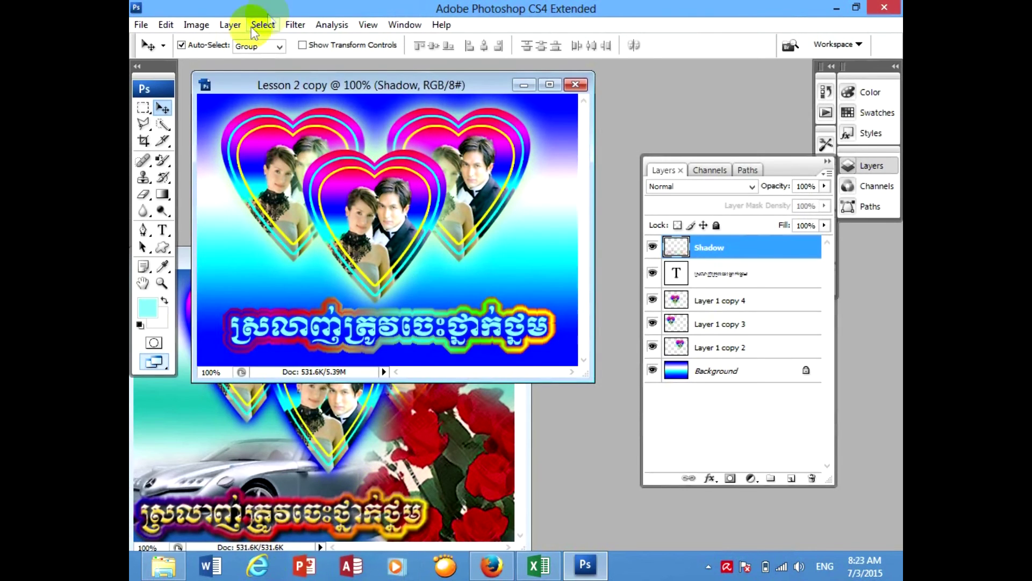
{"action": "left_click", "coordinate": [230, 24]}
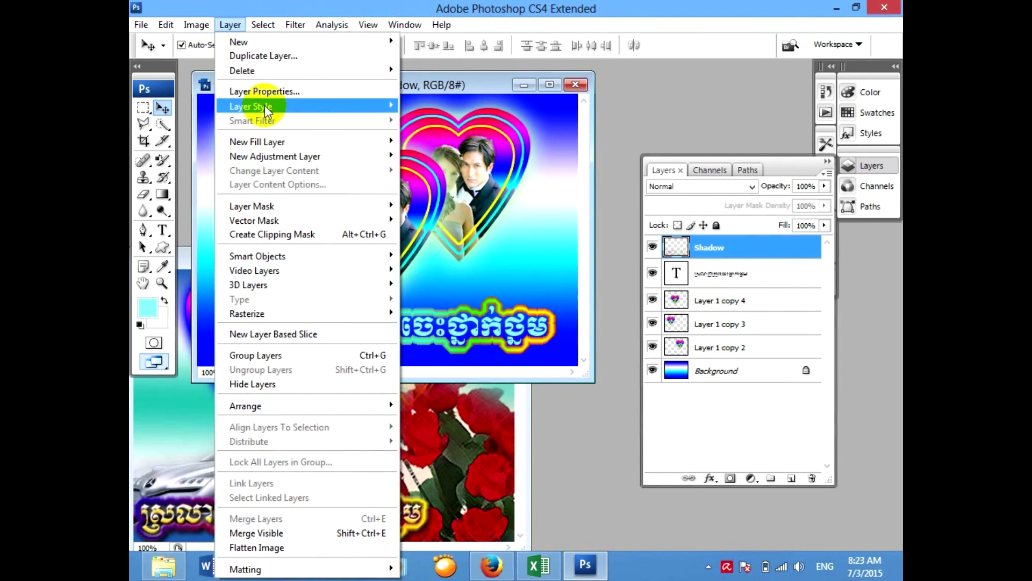
{"action": "mouse_move", "coordinate": [252, 105]}
{"action": "left_click", "coordinate": [465, 186]}
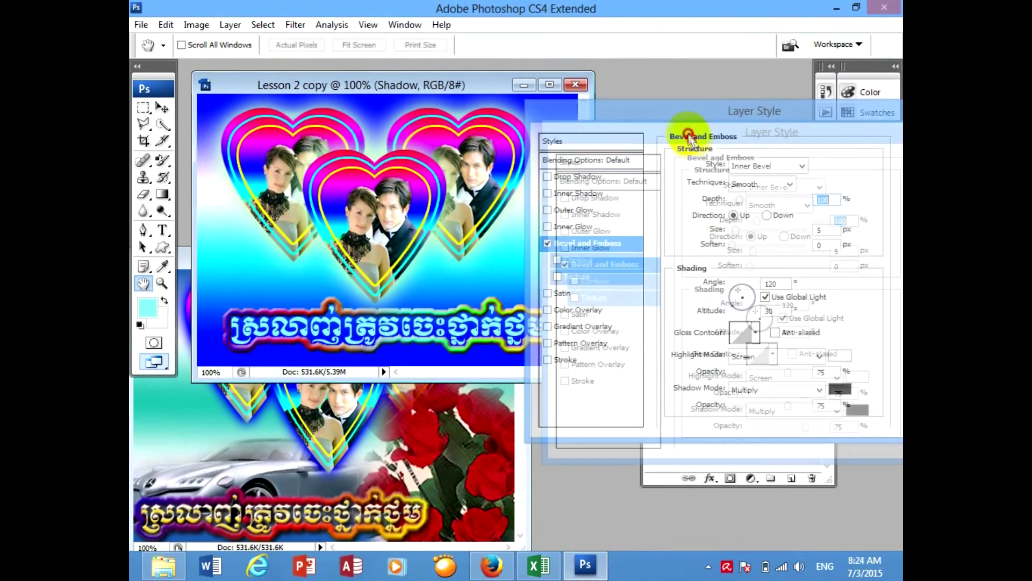
{"action": "left_click_drag", "start_coordinate": [689, 137], "coordinate": [706, 159]}
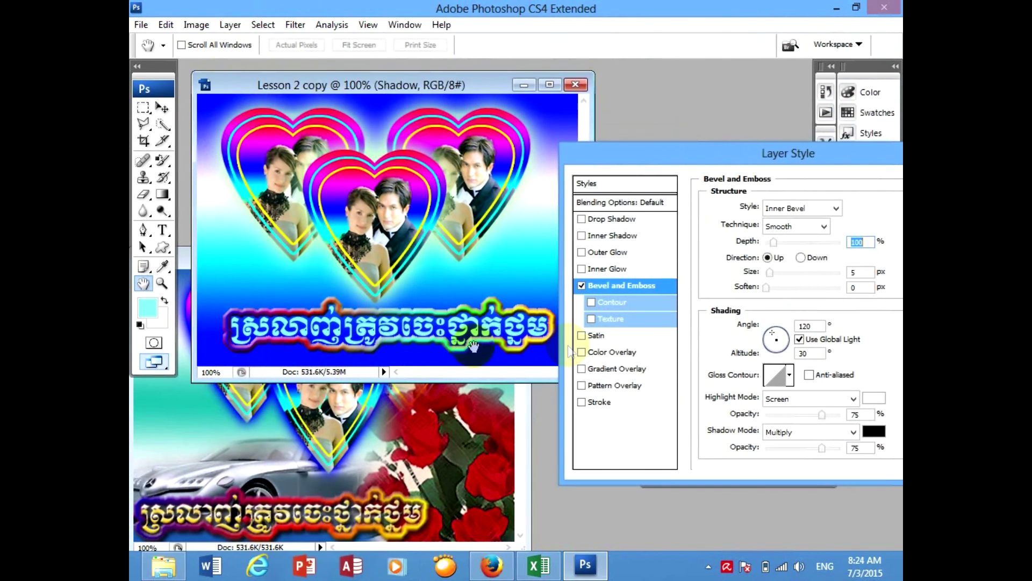
{"action": "left_click_drag", "start_coordinate": [756, 153], "coordinate": [591, 139]}
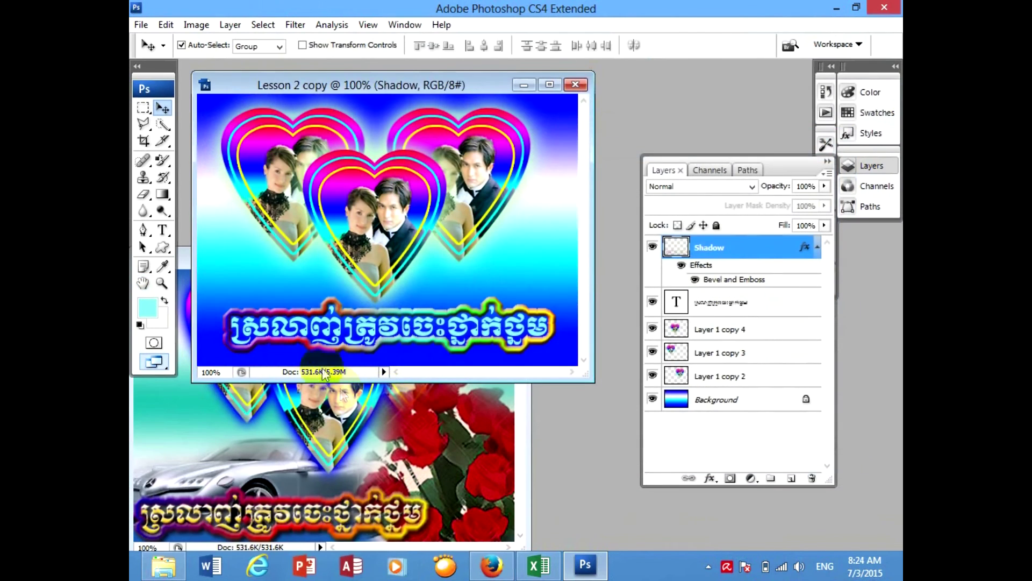
{"action": "left_click", "coordinate": [342, 336]}
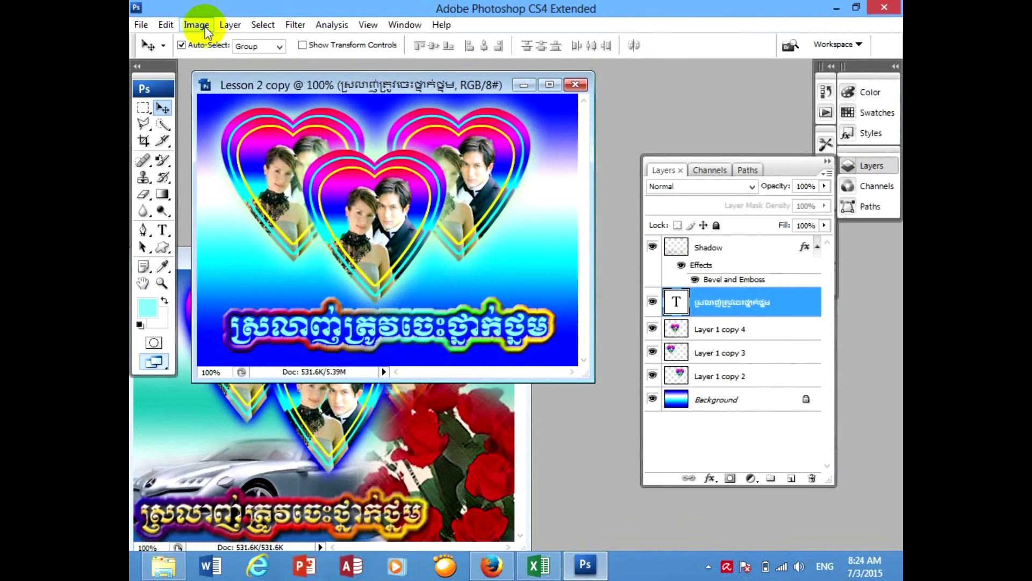
Give the Khmer title text layer a Bevel and Emboss style set to Emboss
{"action": "left_click", "coordinate": [228, 25]}
{"action": "mouse_move", "coordinate": [251, 105]}
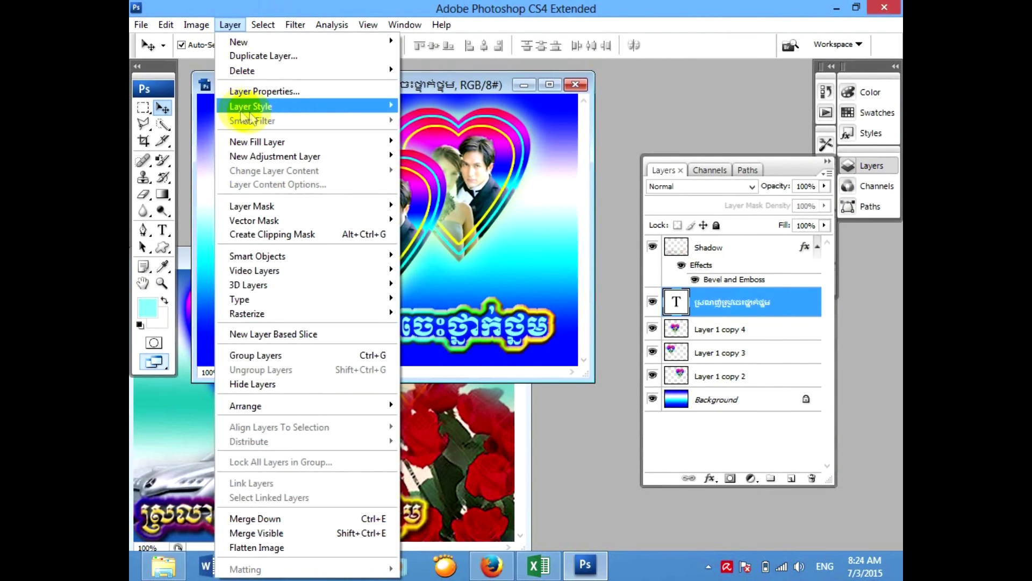
{"action": "left_click", "coordinate": [450, 184]}
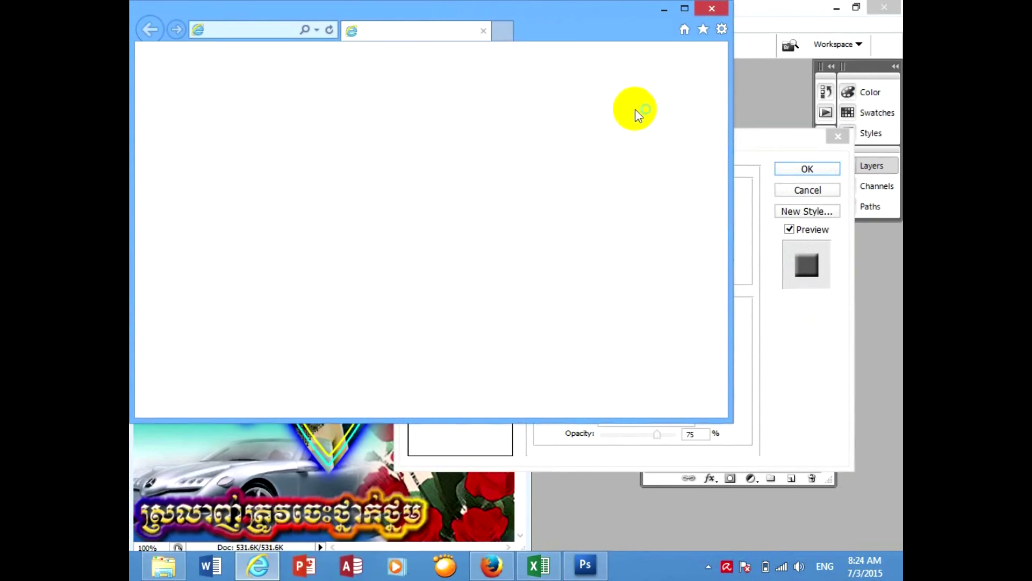
{"action": "left_click", "coordinate": [720, 9]}
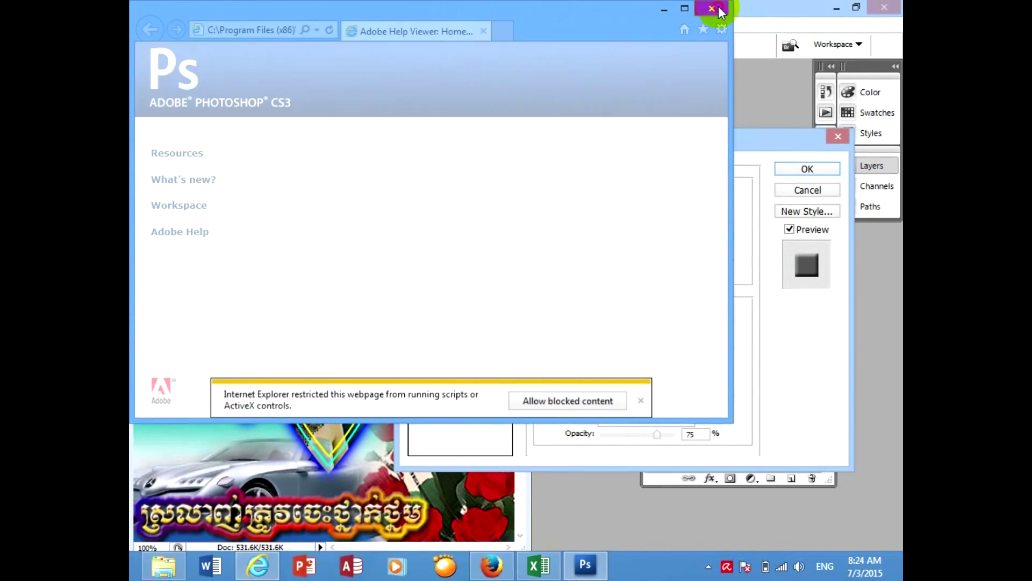
{"action": "left_click_drag", "start_coordinate": [592, 135], "coordinate": [652, 57]}
{"action": "left_click", "coordinate": [718, 116]}
{"action": "left_click", "coordinate": [693, 156]}
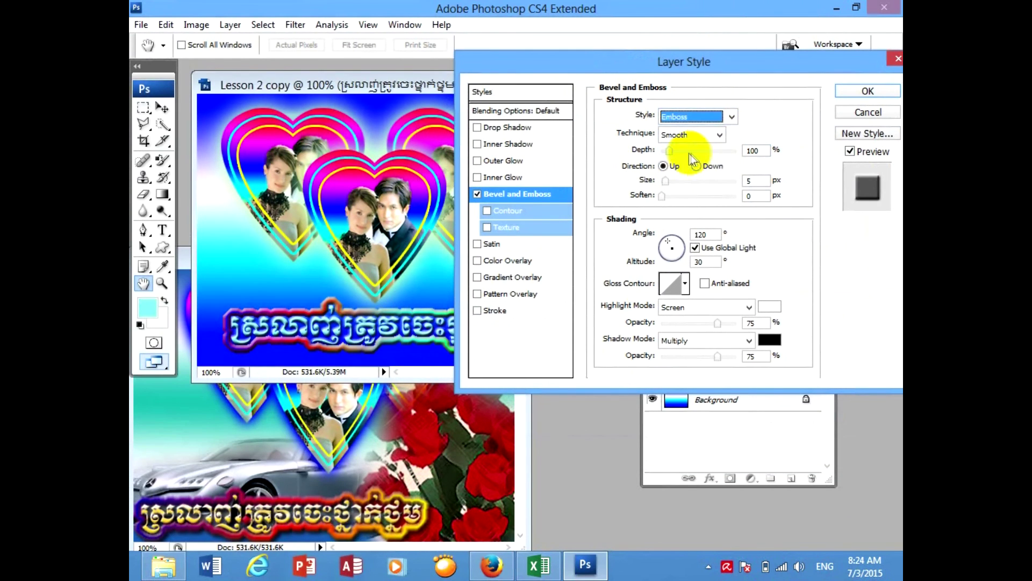
{"action": "left_click_drag", "start_coordinate": [682, 60], "coordinate": [686, 366]}
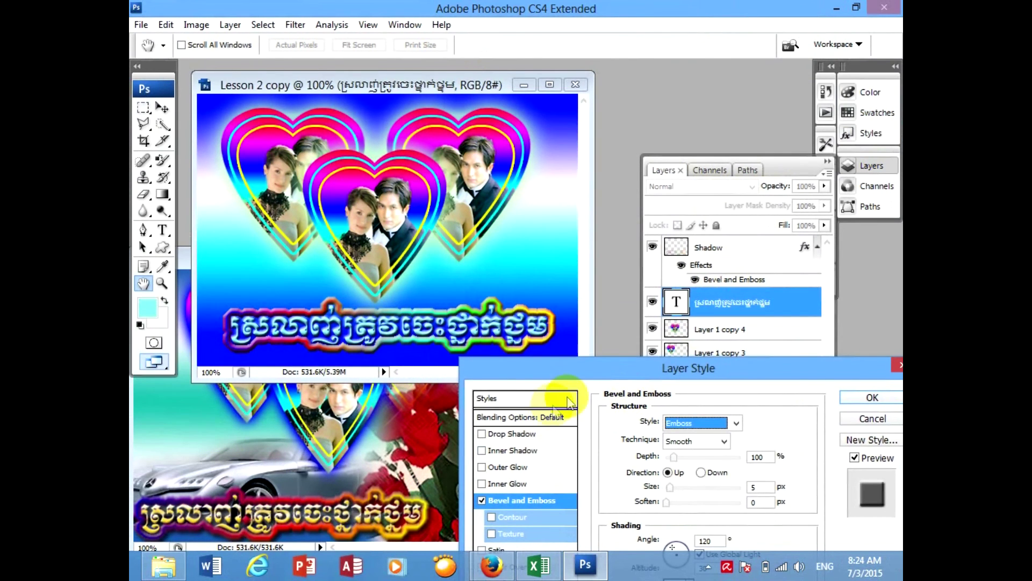
{"action": "left_click_drag", "start_coordinate": [564, 368], "coordinate": [608, 111]}
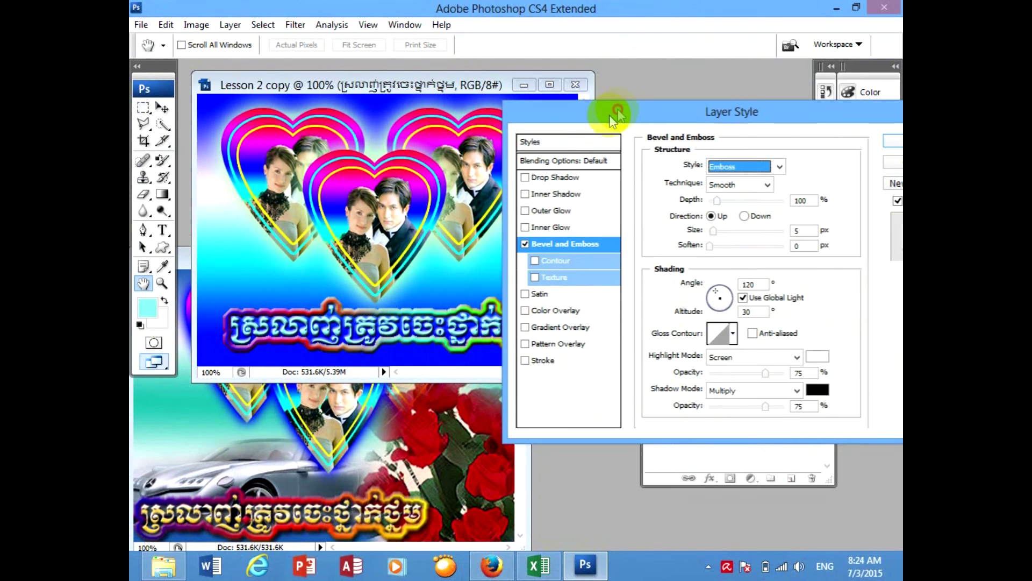
Add a Gradient Overlay instead of a Color Overlay and open its gradient colours
{"action": "left_click", "coordinate": [558, 312]}
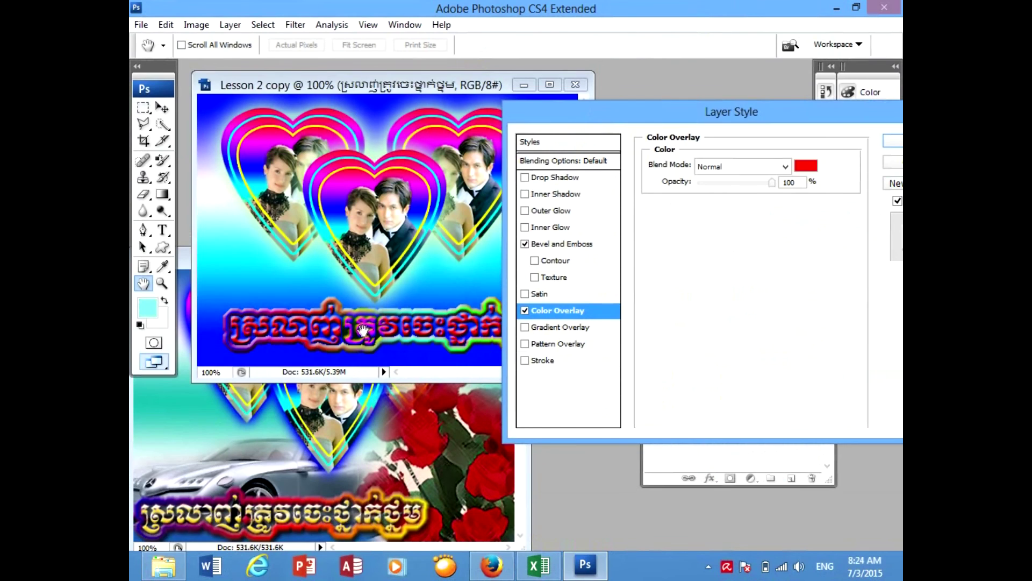
{"action": "left_click", "coordinate": [545, 327]}
{"action": "left_click", "coordinate": [526, 313]}
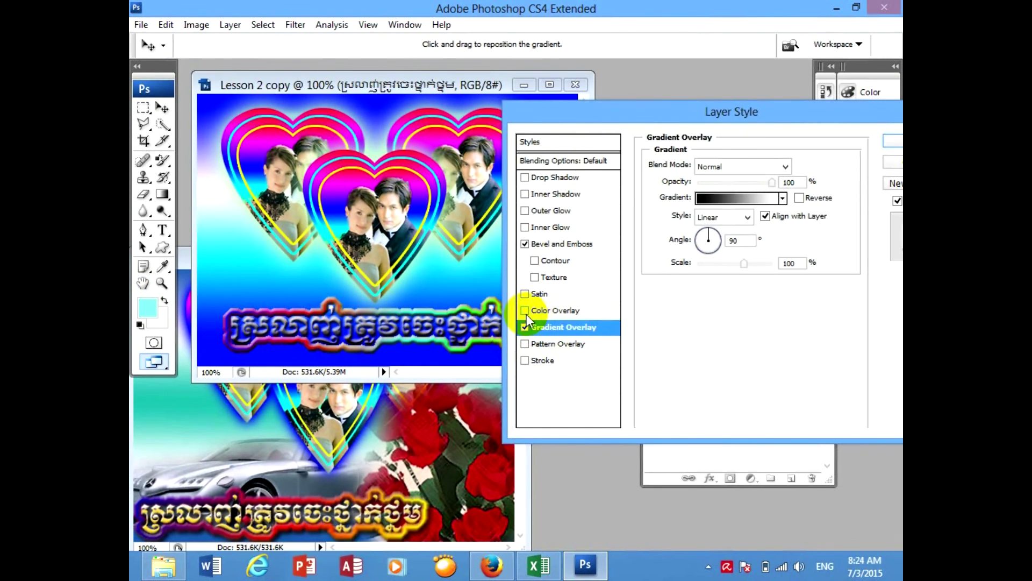
{"action": "left_click", "coordinate": [738, 199]}
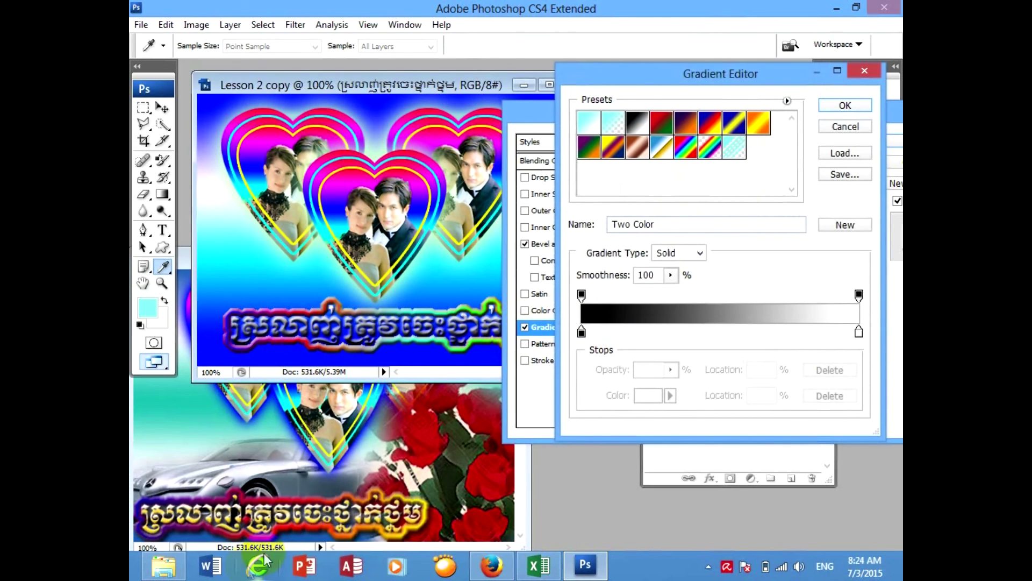
Start from the Orange, Yellow, Orange preset and make the left stop white
{"action": "left_click", "coordinate": [761, 123]}
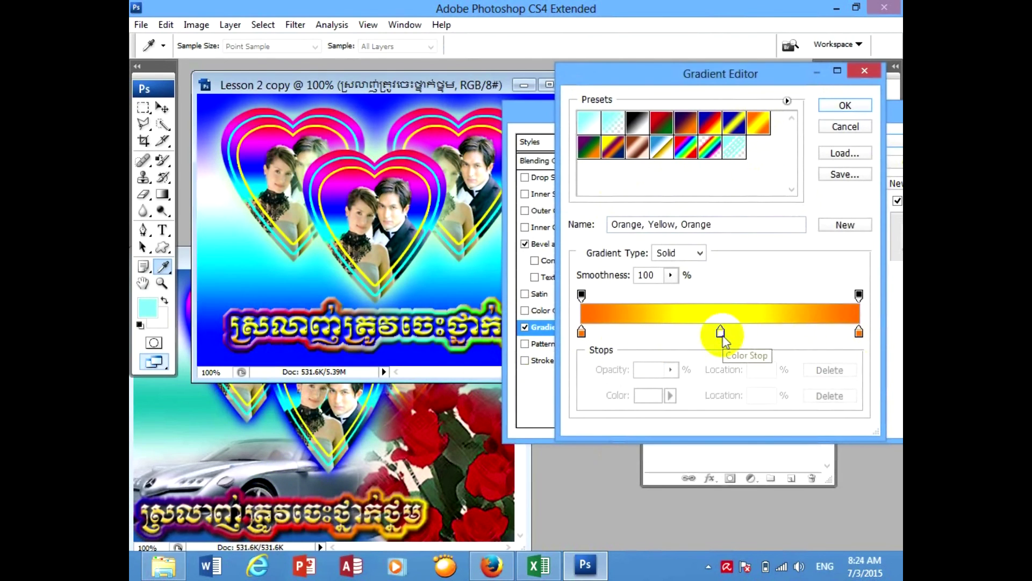
{"action": "left_click", "coordinate": [582, 333]}
{"action": "left_click", "coordinate": [651, 309]}
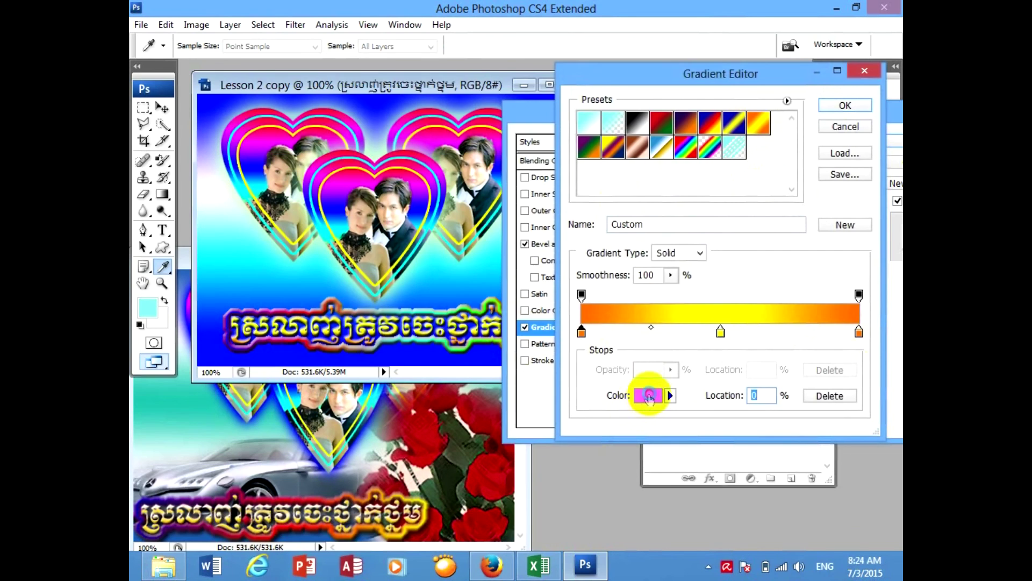
{"action": "left_click", "coordinate": [649, 397]}
{"action": "left_click", "coordinate": [322, 134]}
{"action": "left_click", "coordinate": [671, 128]}
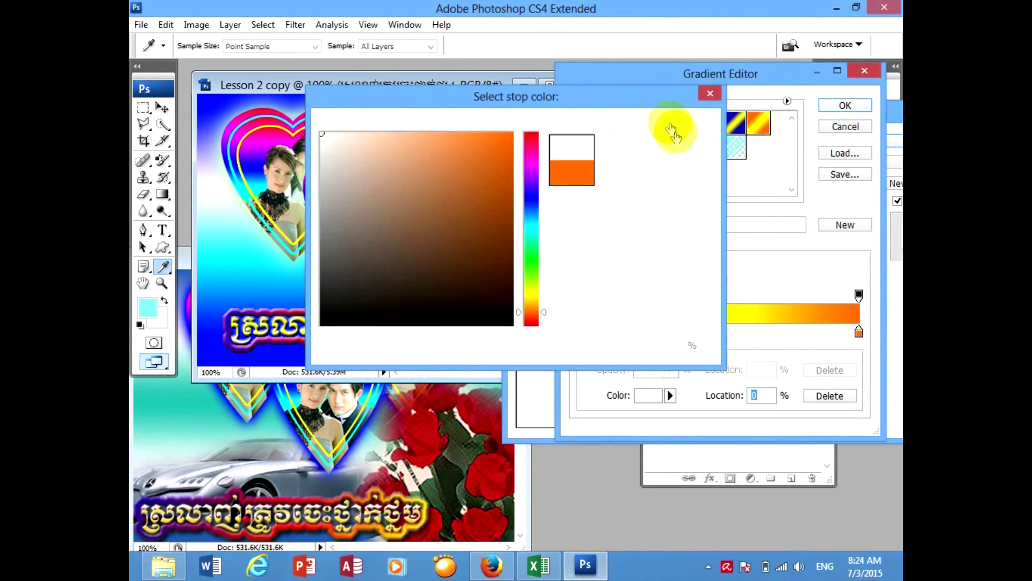
Replace the right orange stop with a white one and apply the styles to the title
{"action": "left_click", "coordinate": [870, 333]}
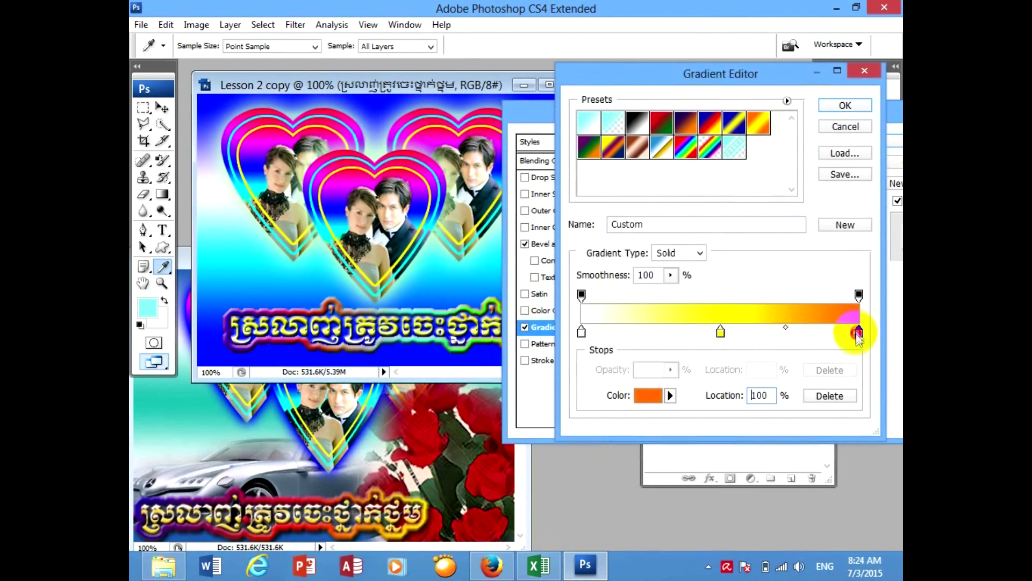
{"action": "left_click_drag", "start_coordinate": [858, 333], "coordinate": [782, 368]}
{"action": "mouse_move", "coordinate": [722, 336]}
{"action": "left_mouse_down"}
{"action": "mouse_move", "coordinate": [737, 333]}
{"action": "mouse_move", "coordinate": [714, 331]}
{"action": "left_mouse_up"}
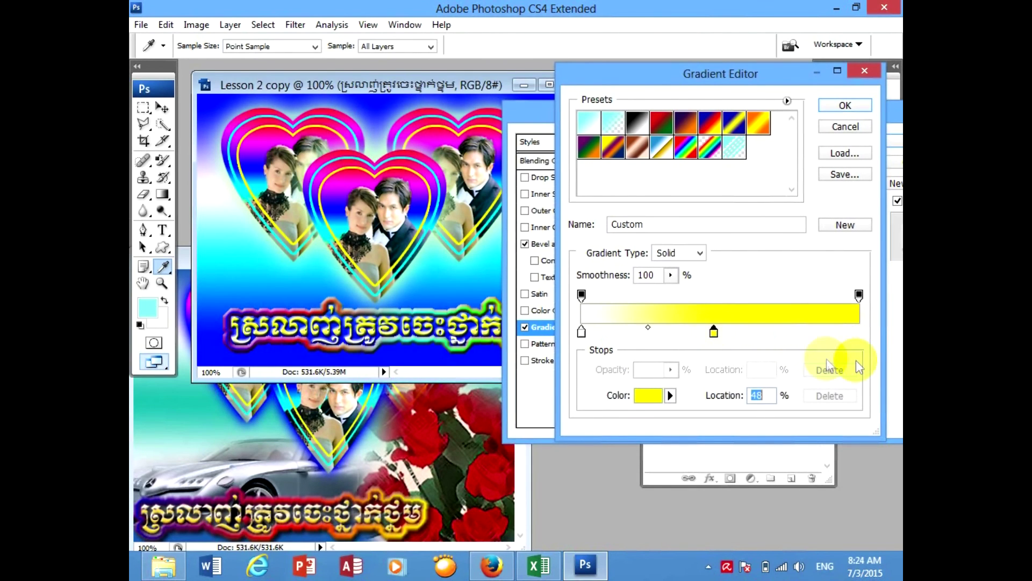
{"action": "left_click", "coordinate": [850, 333]}
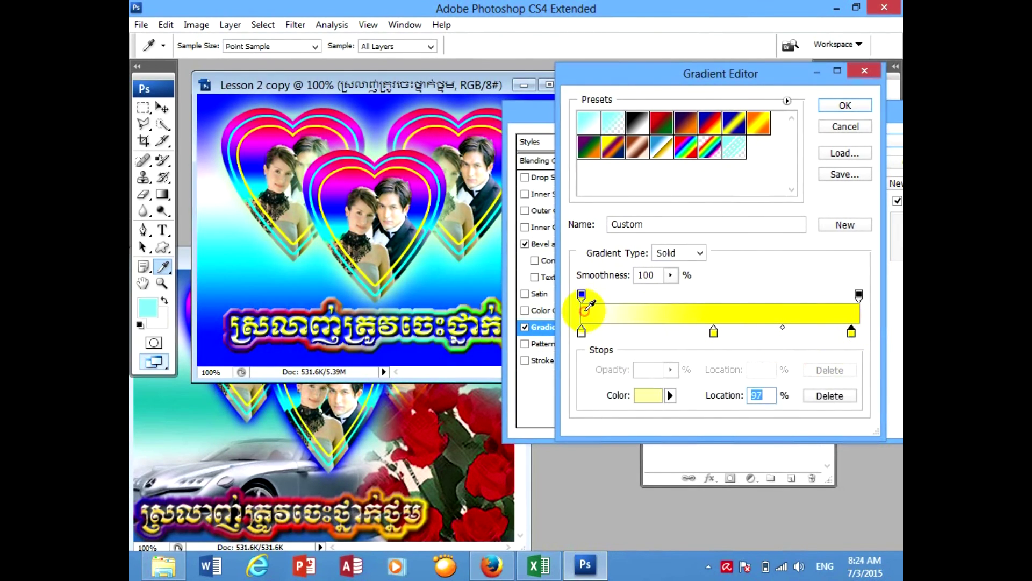
{"action": "left_click", "coordinate": [381, 352]}
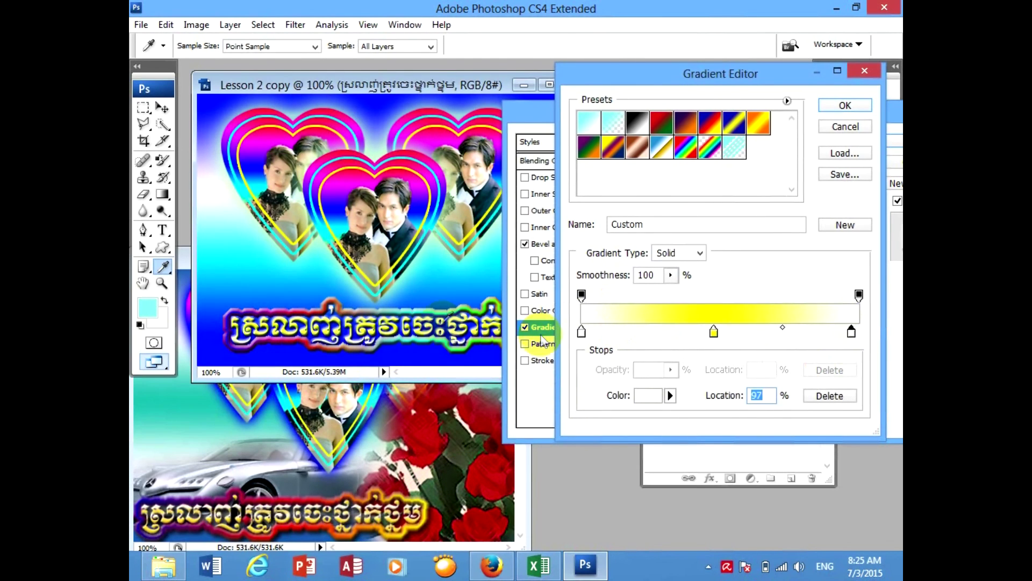
{"action": "left_click", "coordinate": [845, 106]}
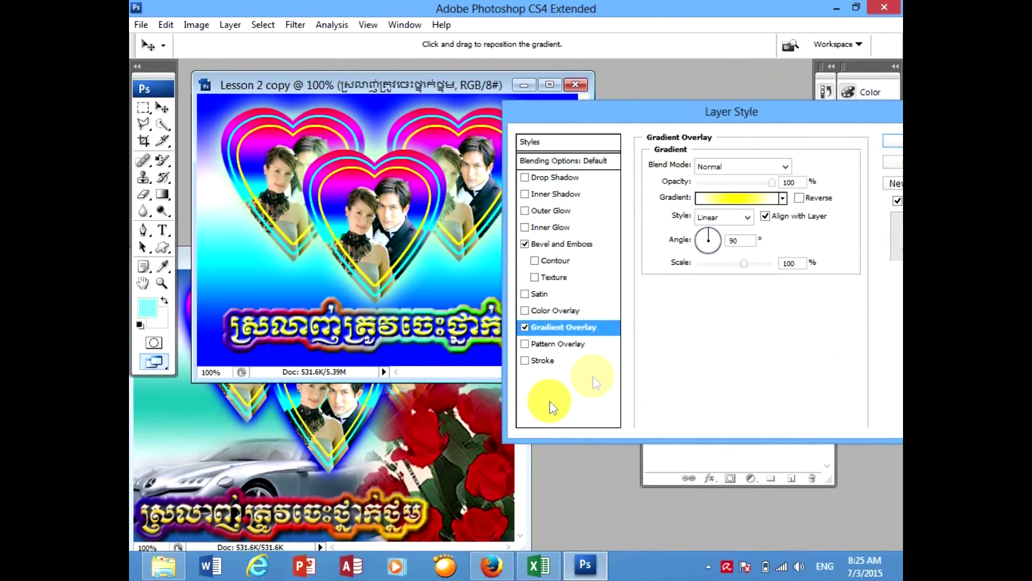
{"action": "left_click", "coordinate": [897, 141]}
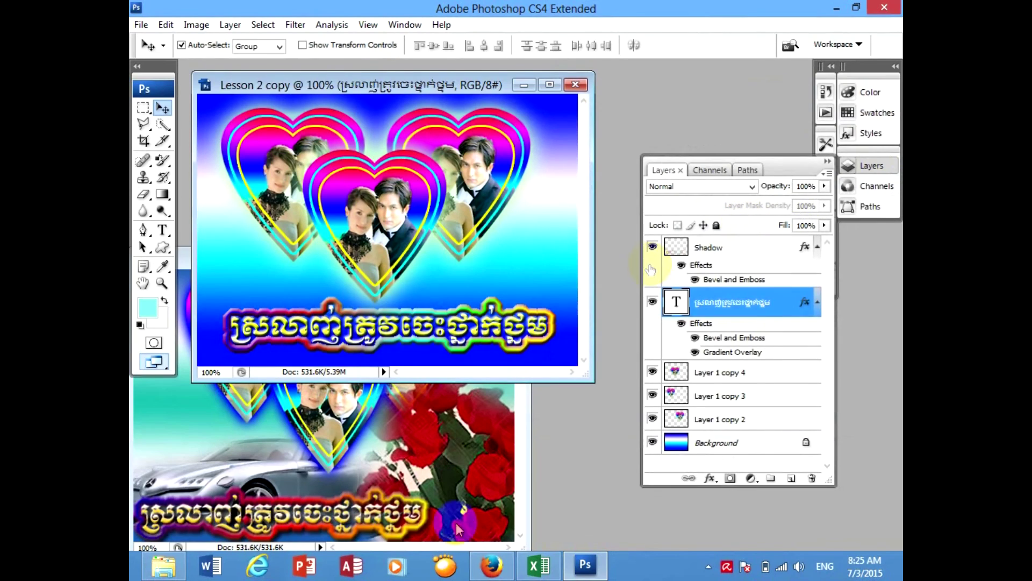